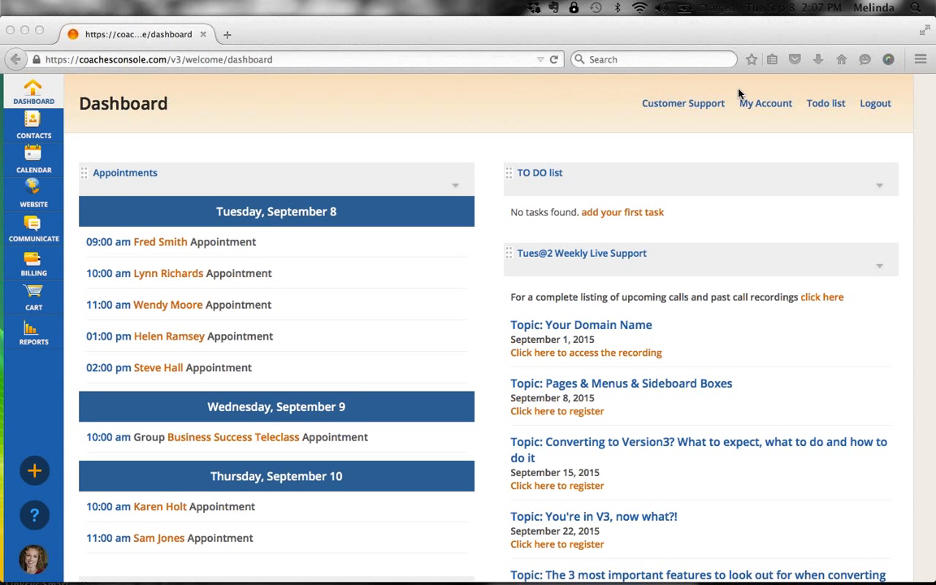
Open the website's Bio page for editing
left_click(480, 107)
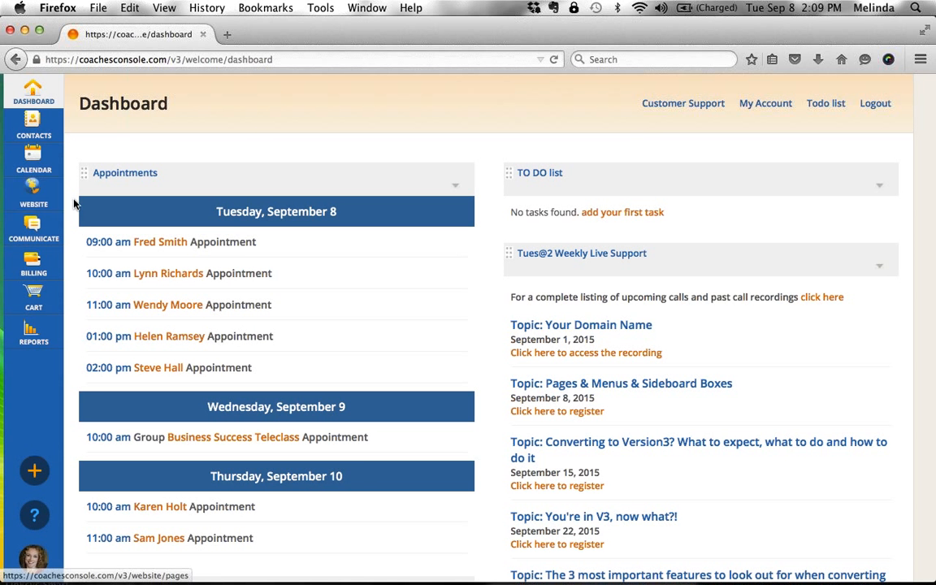
left_click(51, 204)
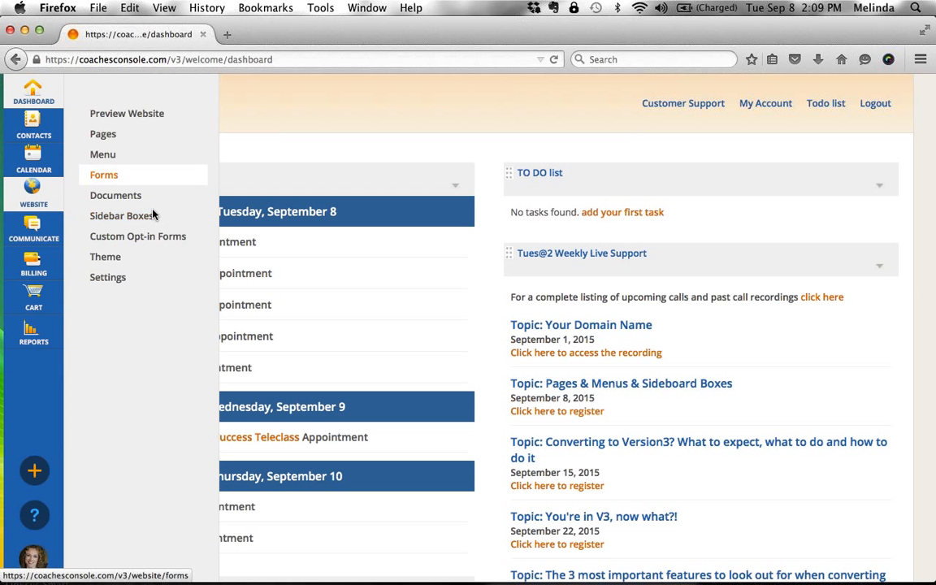
left_click(104, 141)
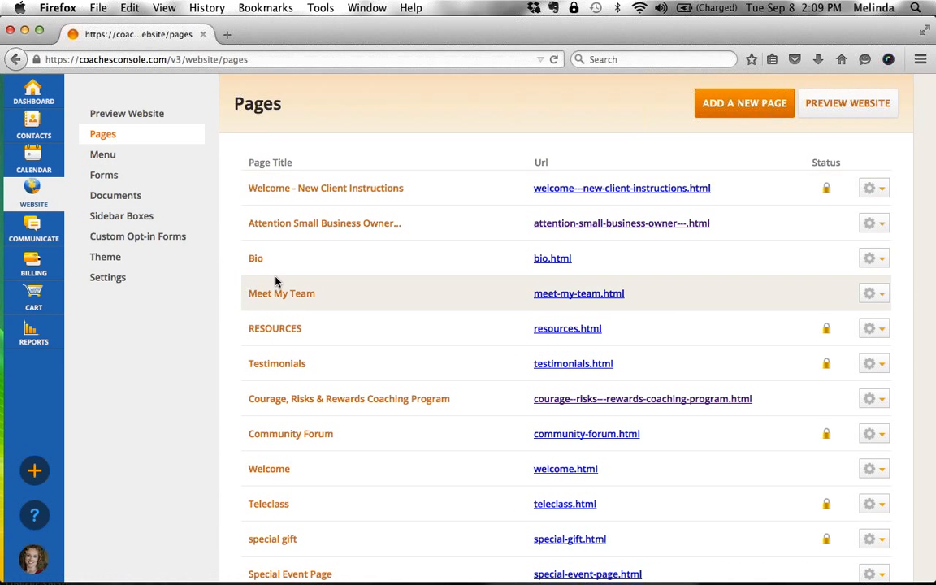
left_click(256, 260)
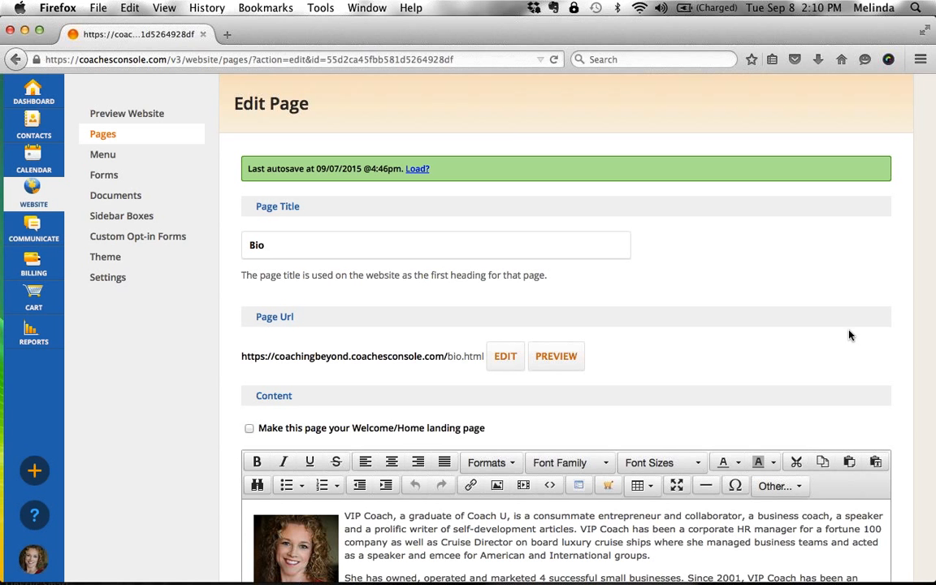
Examine the Page Title section and the title entered for the Bio page
key("super+shift+2")
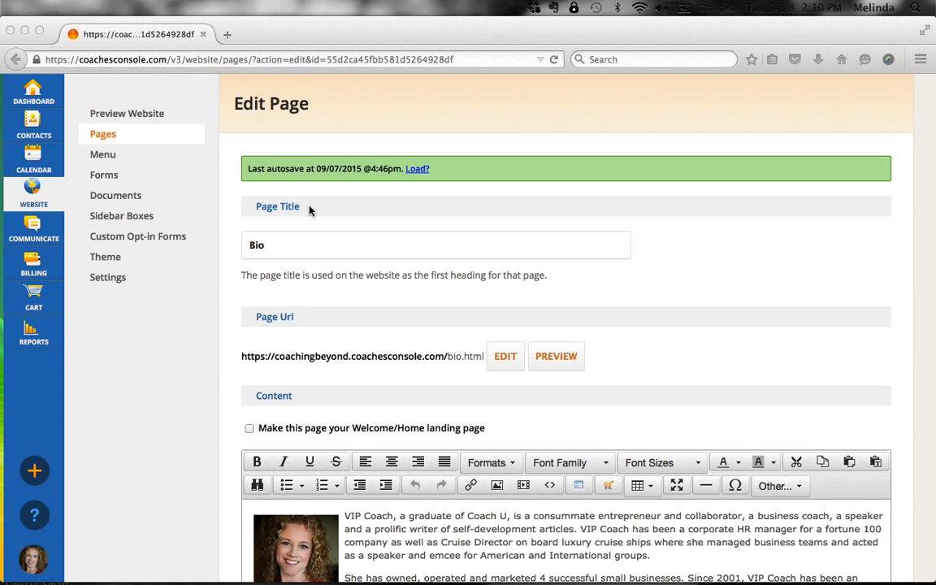
left_click_drag(246, 207, 298, 210)
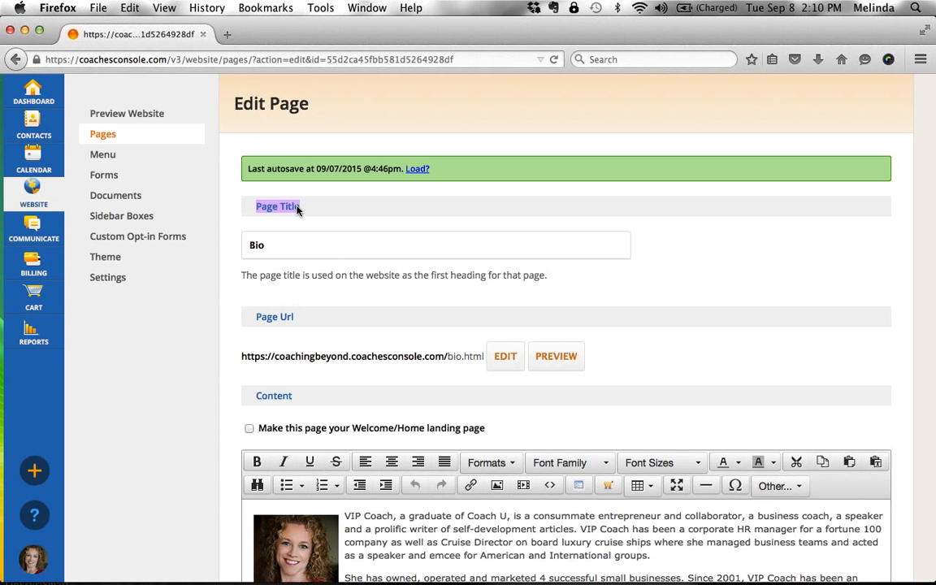
left_click_drag(270, 248, 249, 247)
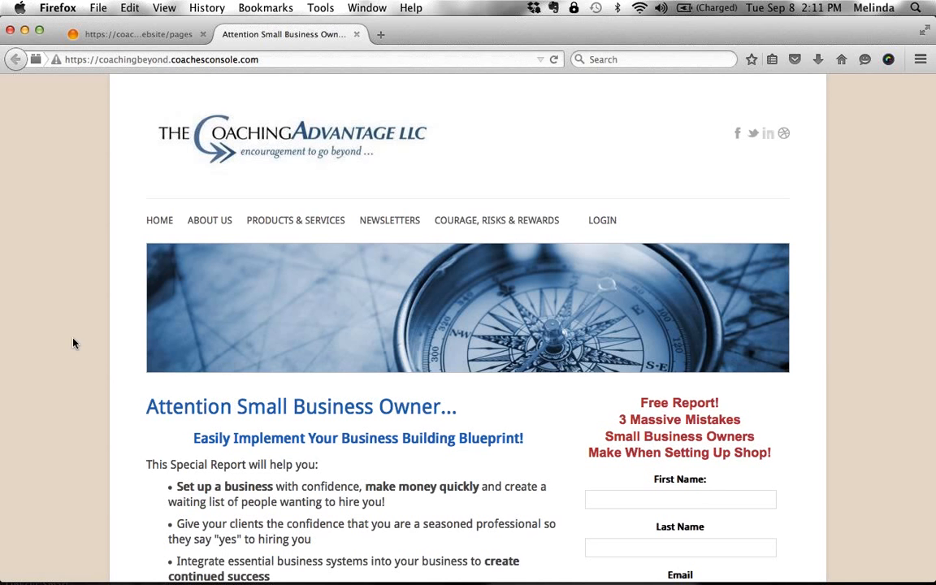
Open the Meet Your Coach item under About Us on the live website and examine the page's heading
mouse_move(217, 228)
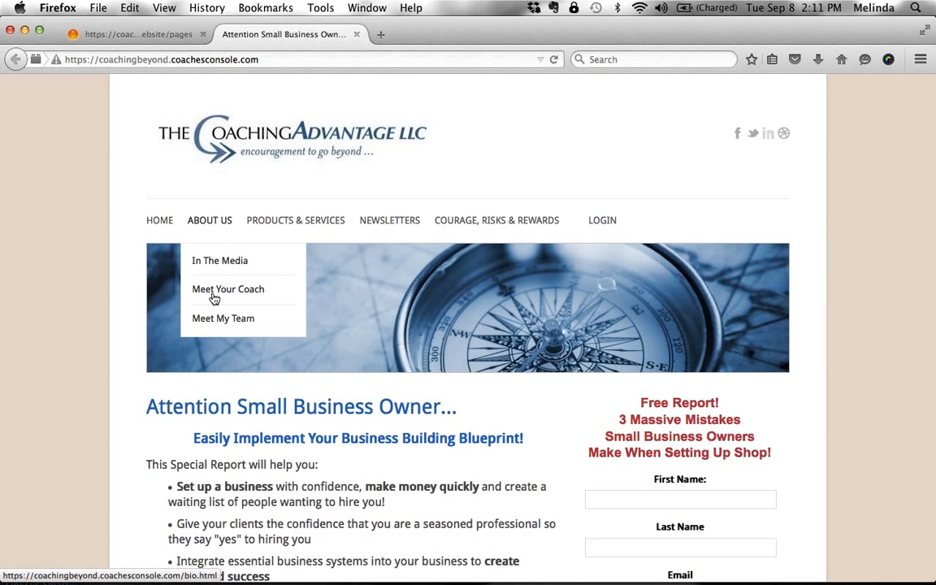
left_click(249, 299)
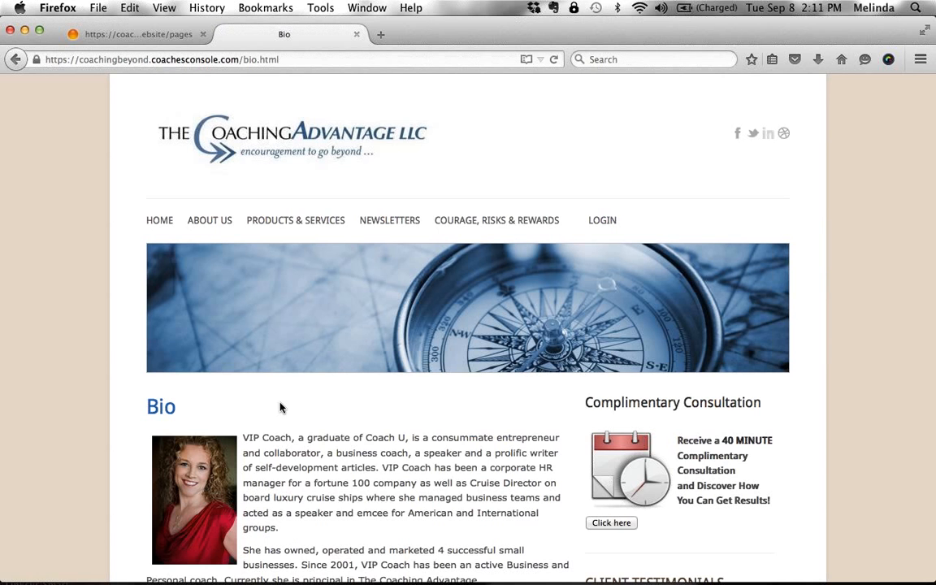
scroll(277, 398, "down", 5)
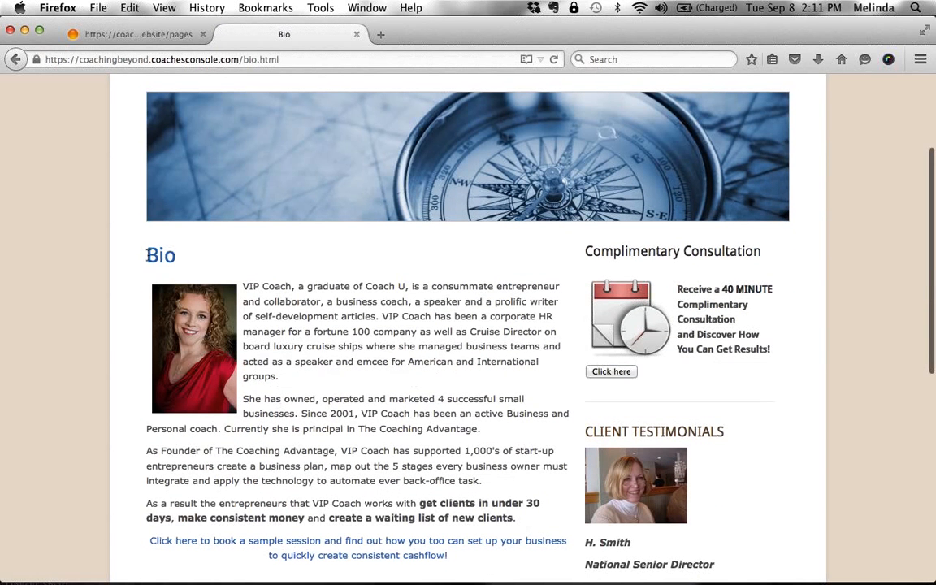
left_click_drag(140, 243, 186, 257)
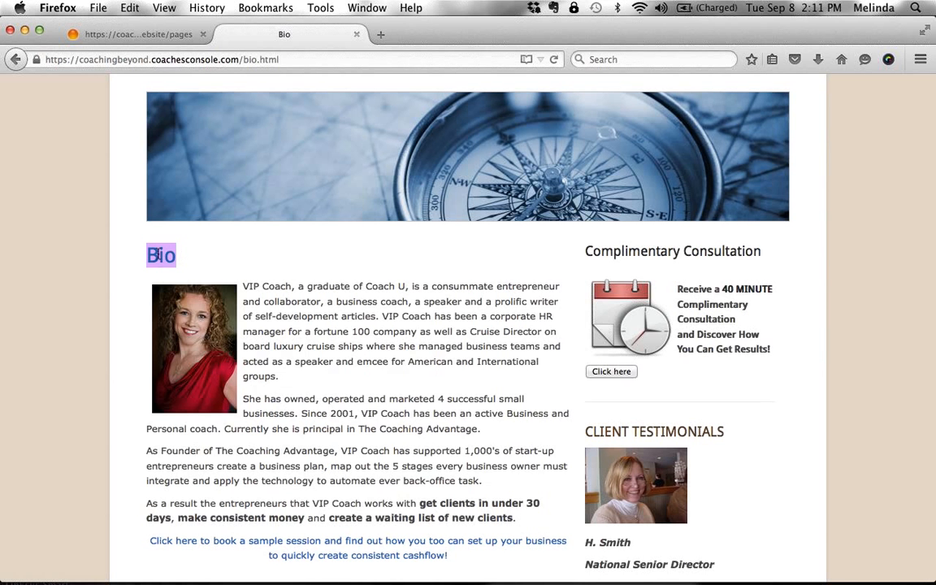
left_click(188, 258)
left_click_drag(187, 257, 140, 257)
left_click(192, 263)
Change the Bio page's title to "Meet Your Coach" and save the page
left_click(170, 36)
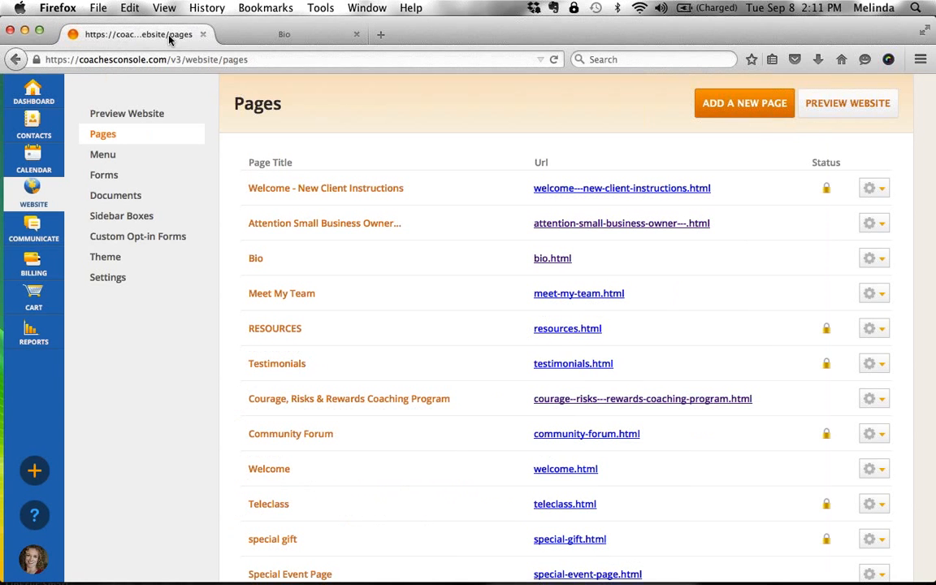
left_click(257, 260)
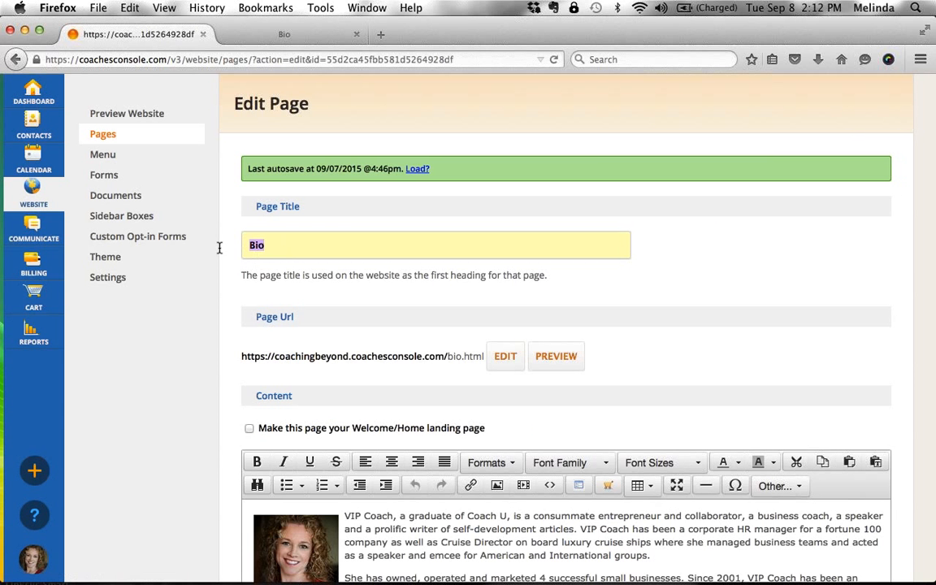
type("Meet Your Coach")
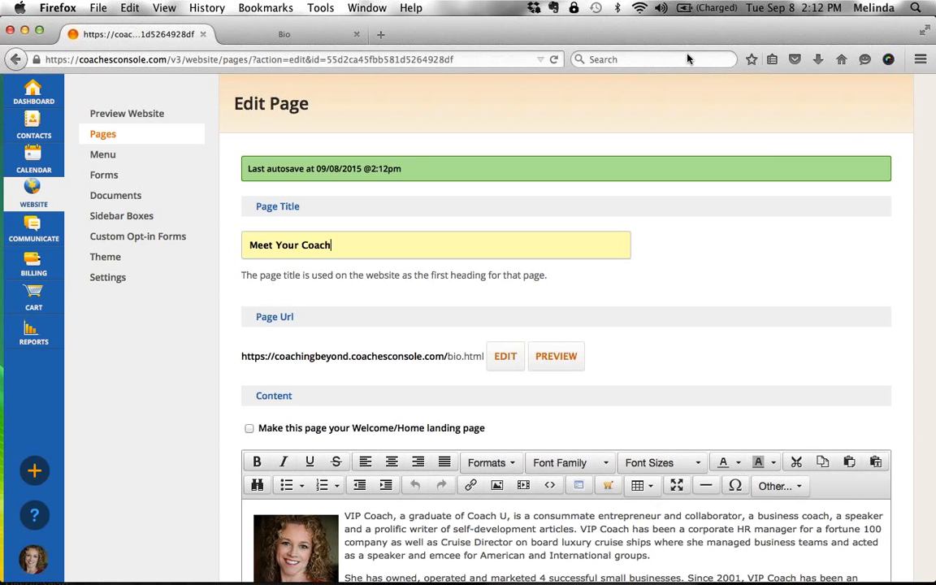
scroll(753, 297, "down", 10)
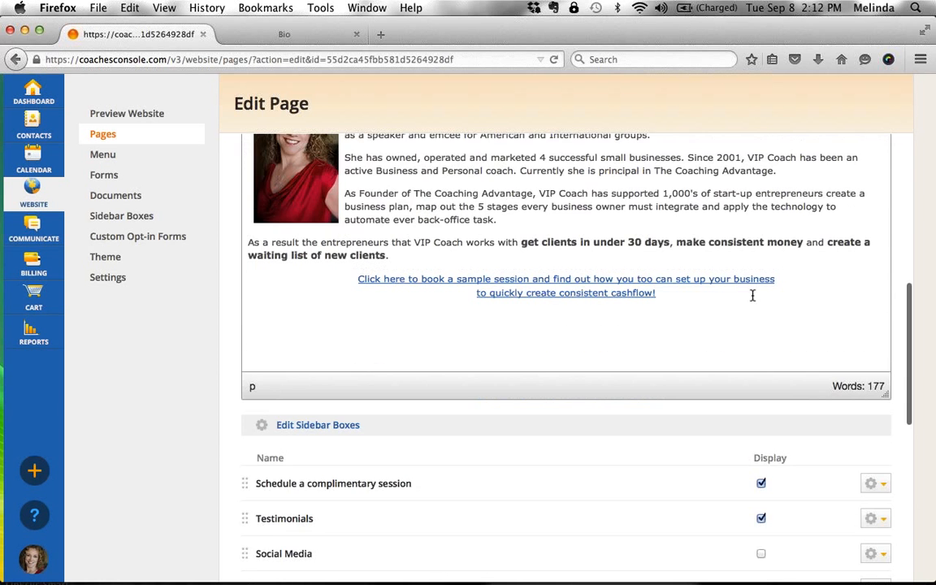
scroll(754, 297, "down", 5)
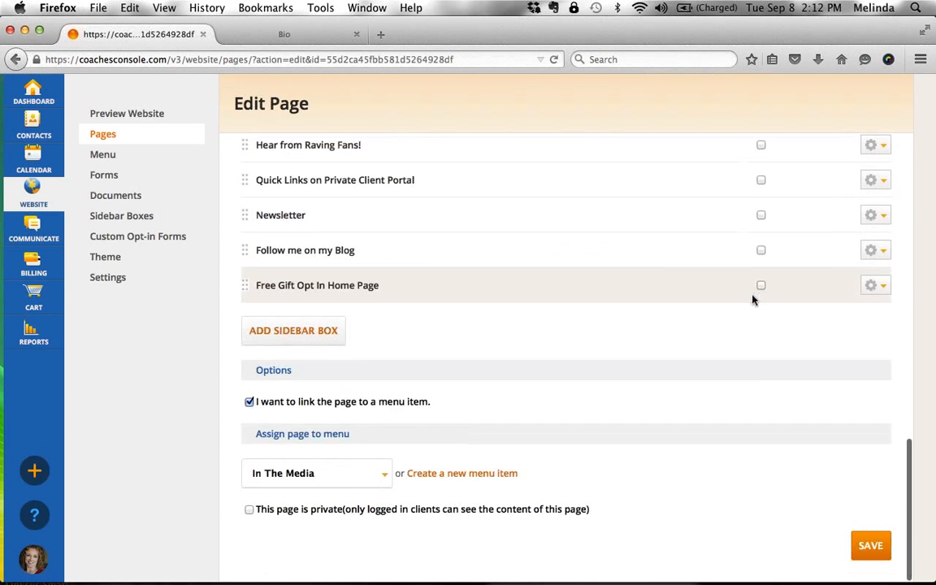
left_click(871, 545)
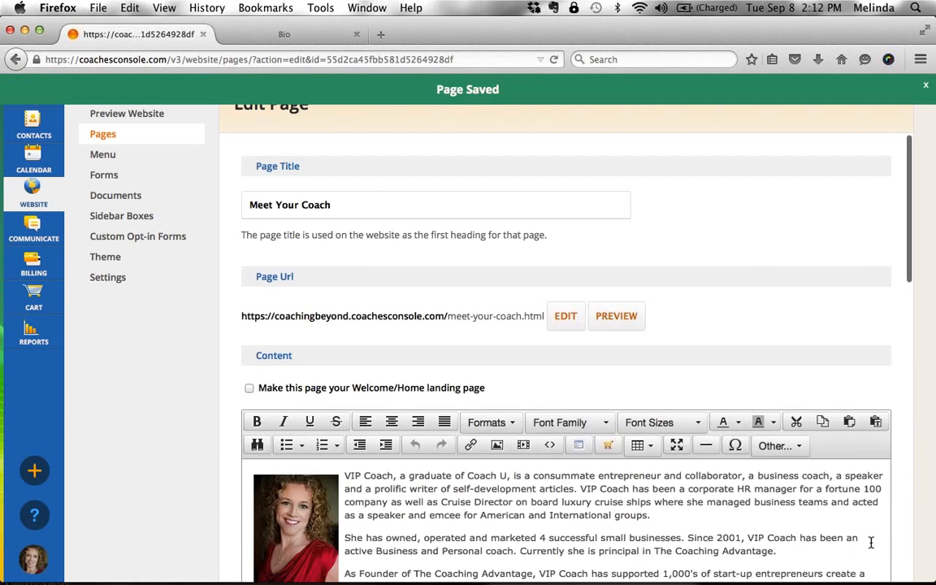
Reload the bio page on the live website and check its main heading
left_click(314, 34)
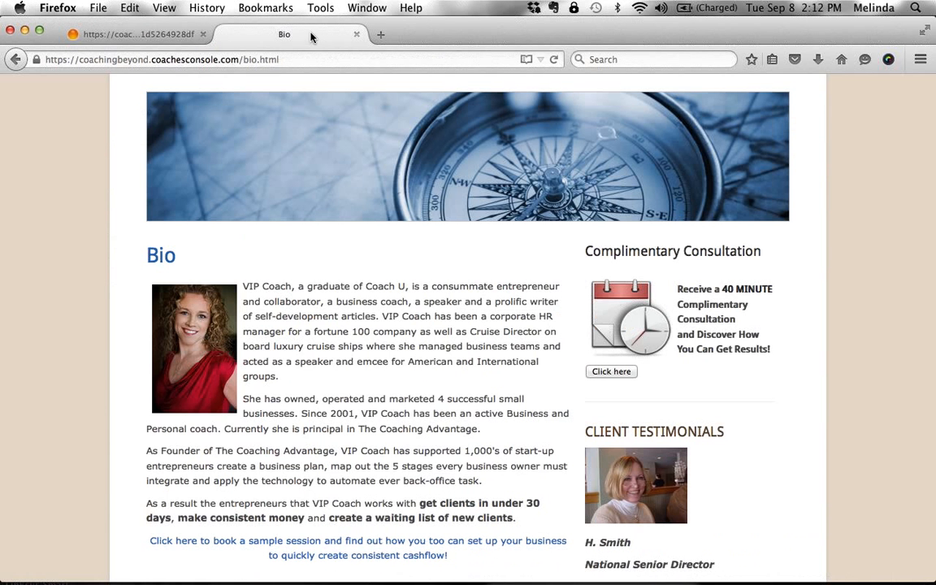
left_click(554, 60)
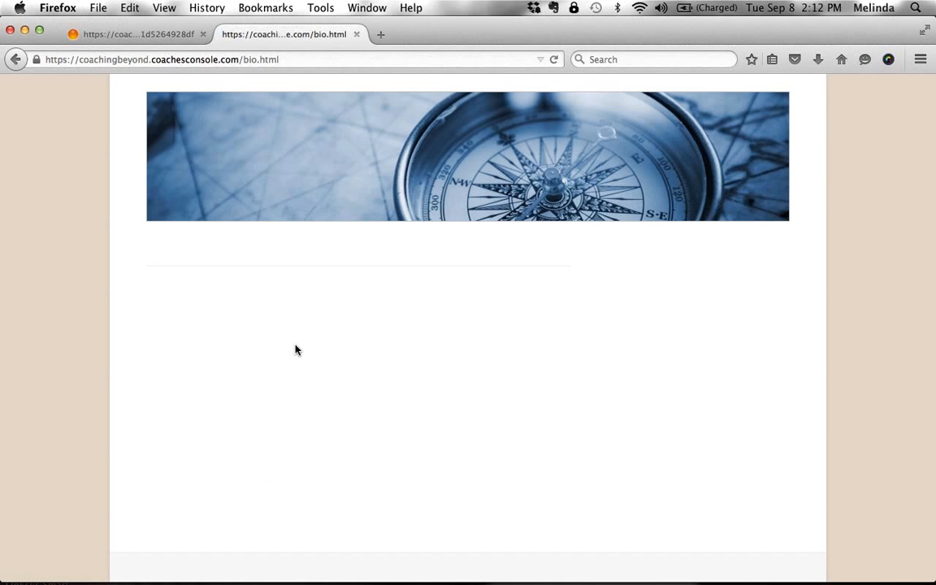
scroll(296, 350, "up", 4)
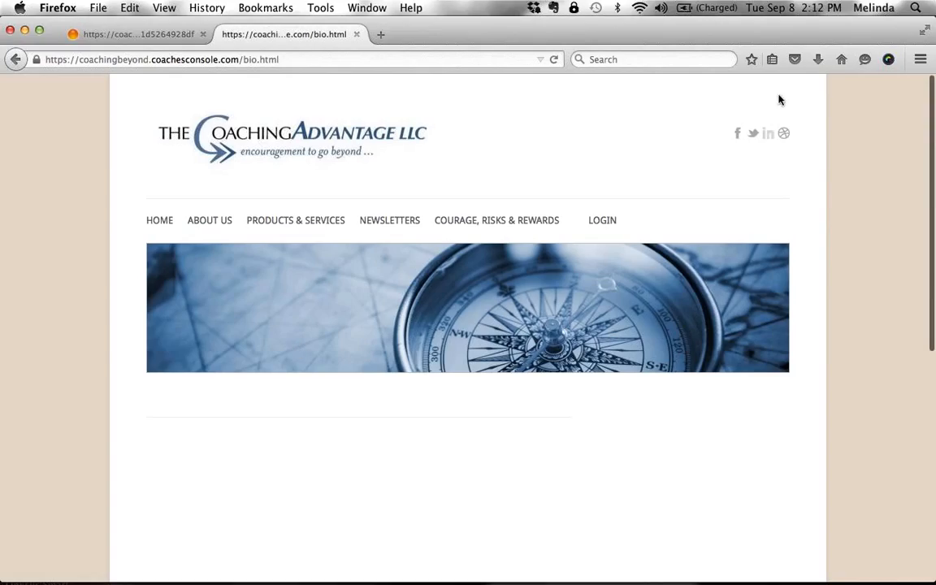
key("super+Tab")
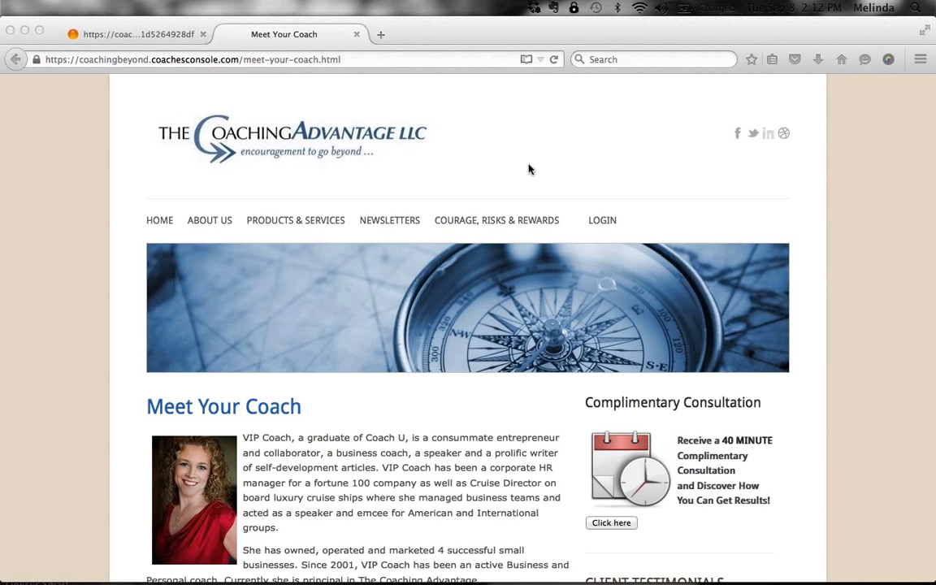
left_click(530, 165)
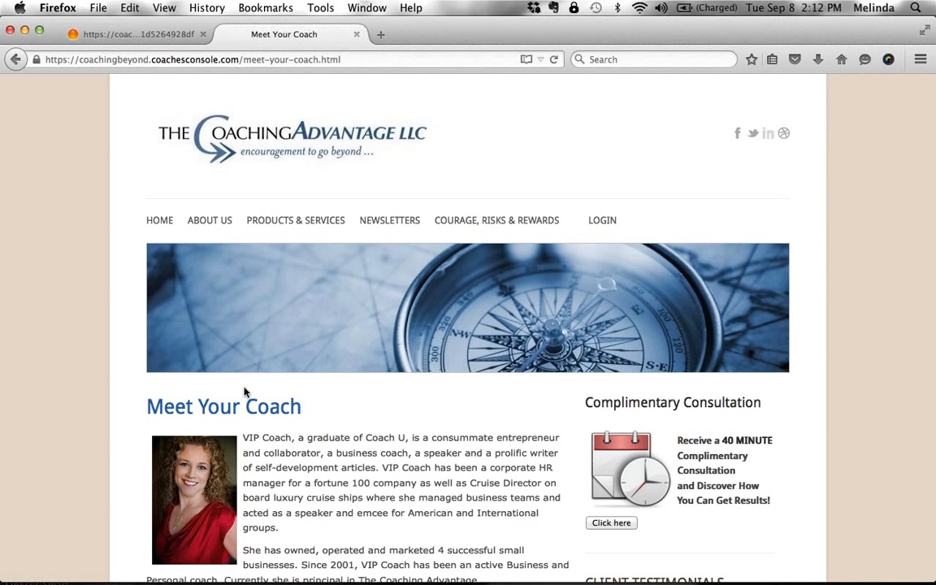
left_click_drag(304, 407, 135, 418)
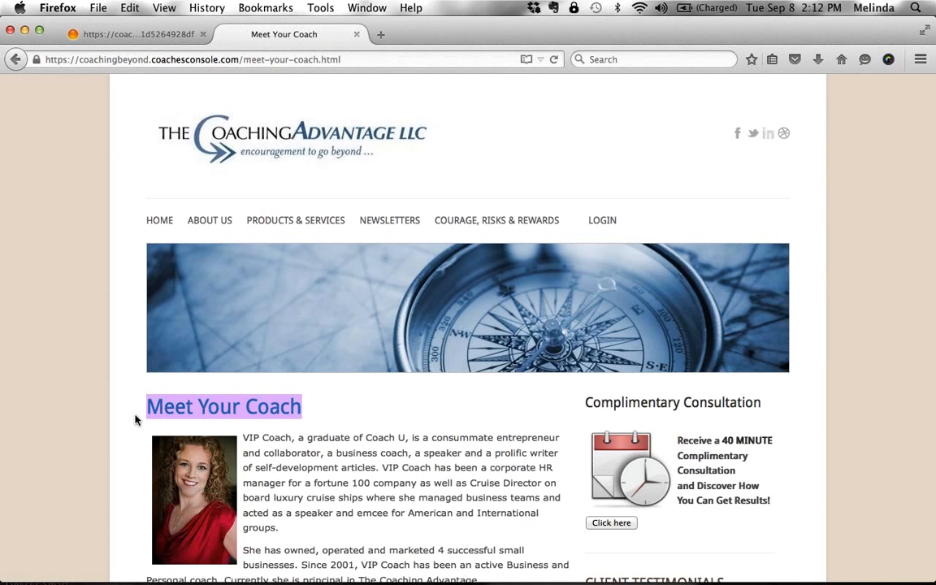
left_click(315, 411)
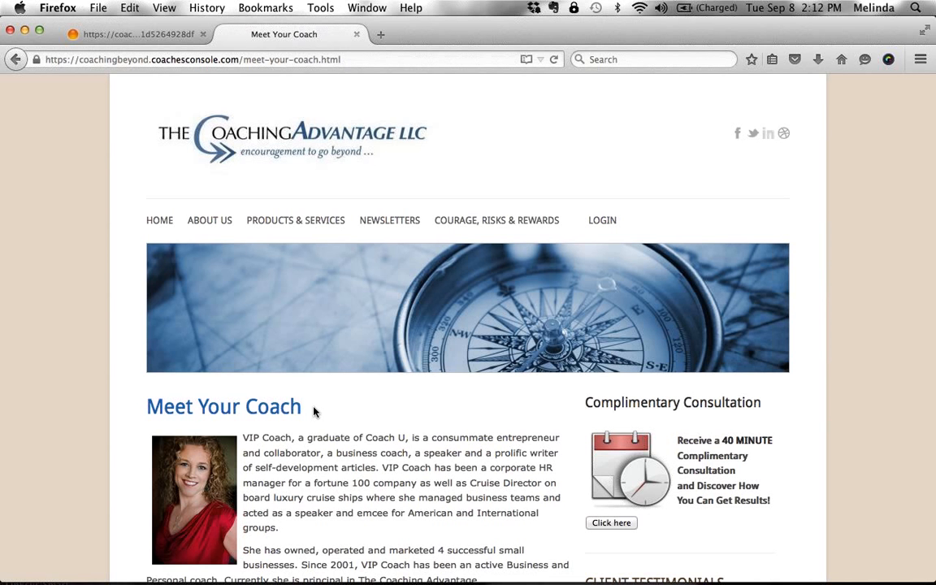
left_click_drag(314, 412, 138, 395)
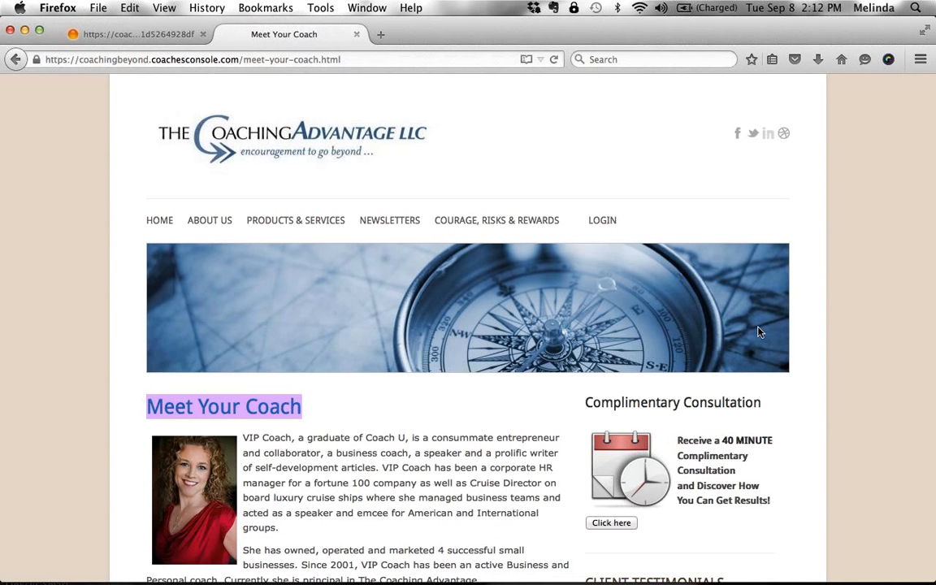
key("super+shift+2")
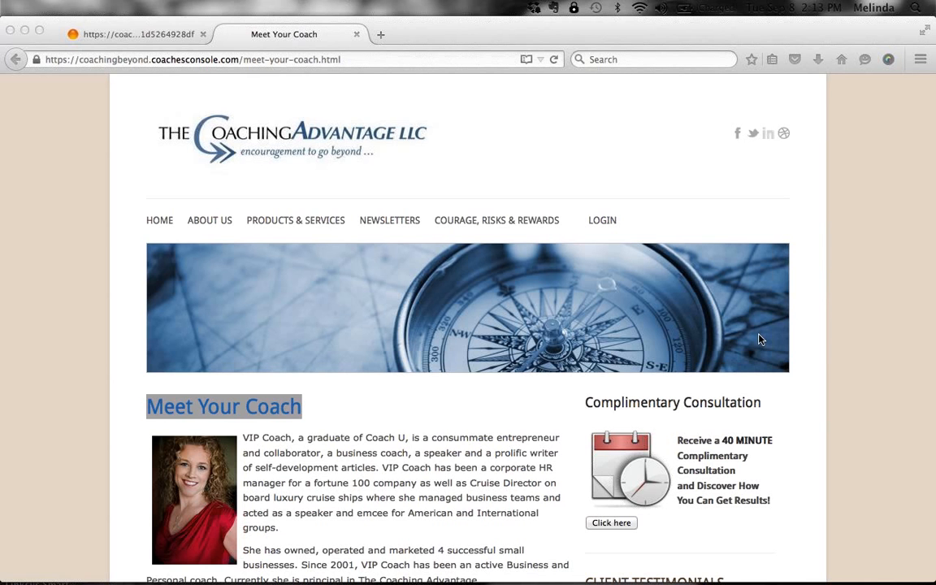
left_click(413, 414)
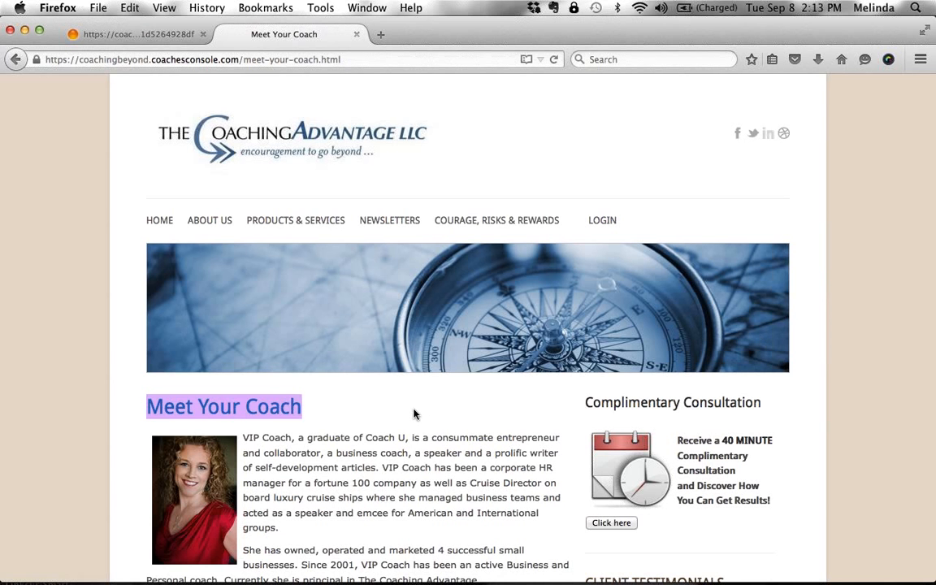
left_click(414, 415)
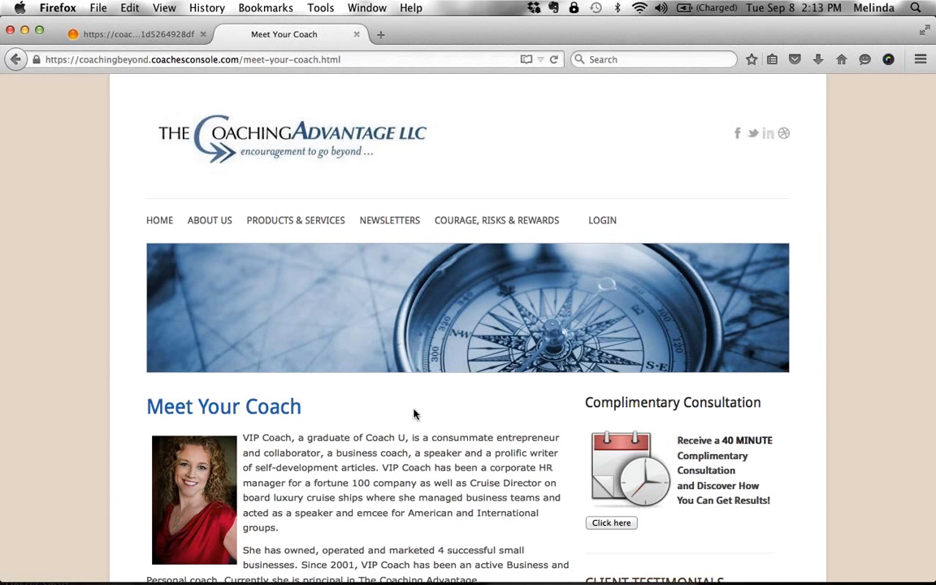
left_click_drag(327, 414, 147, 402)
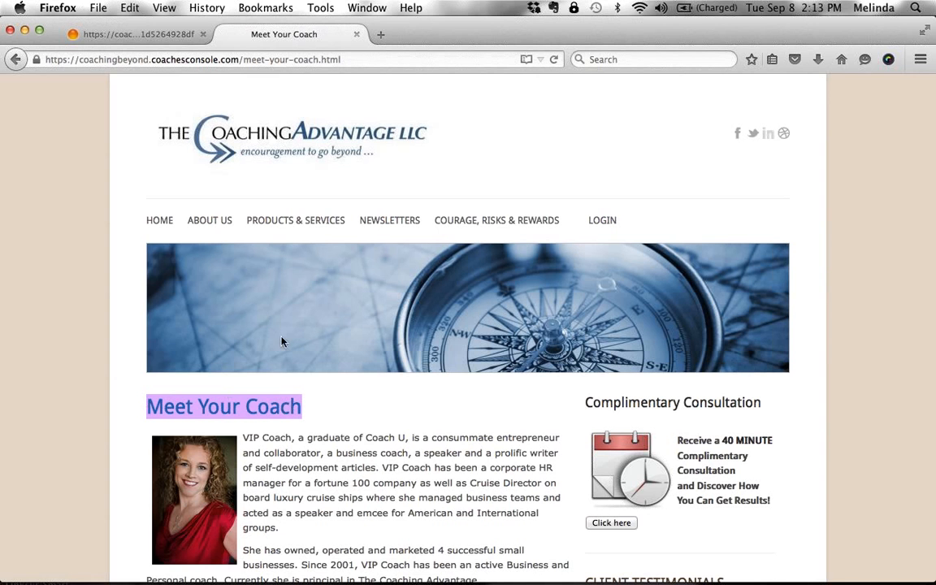
Return to the page editor and examine the page title and the full page URL
left_click(182, 41)
left_click(351, 205)
left_click_drag(351, 205, 215, 200)
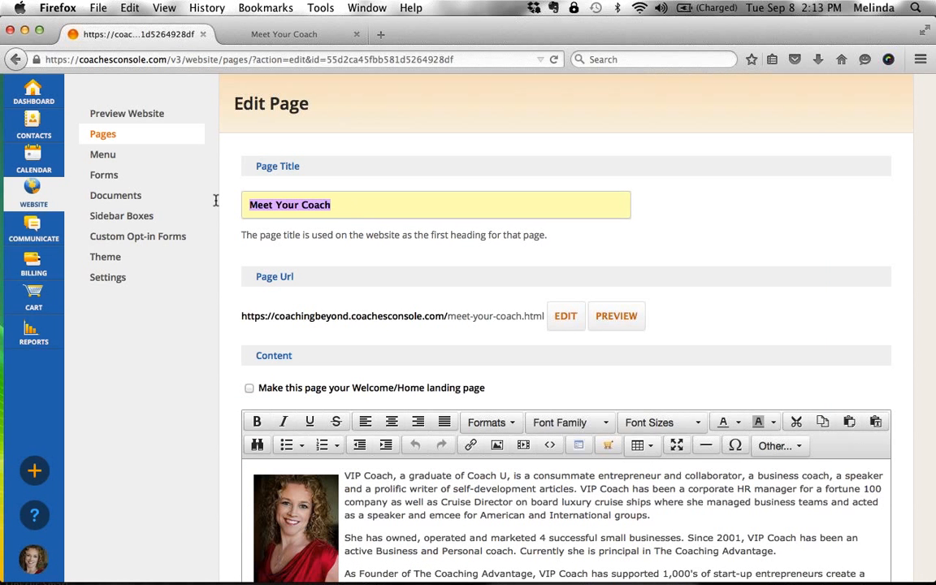
scroll(318, 258, "down", 1)
left_click(312, 248)
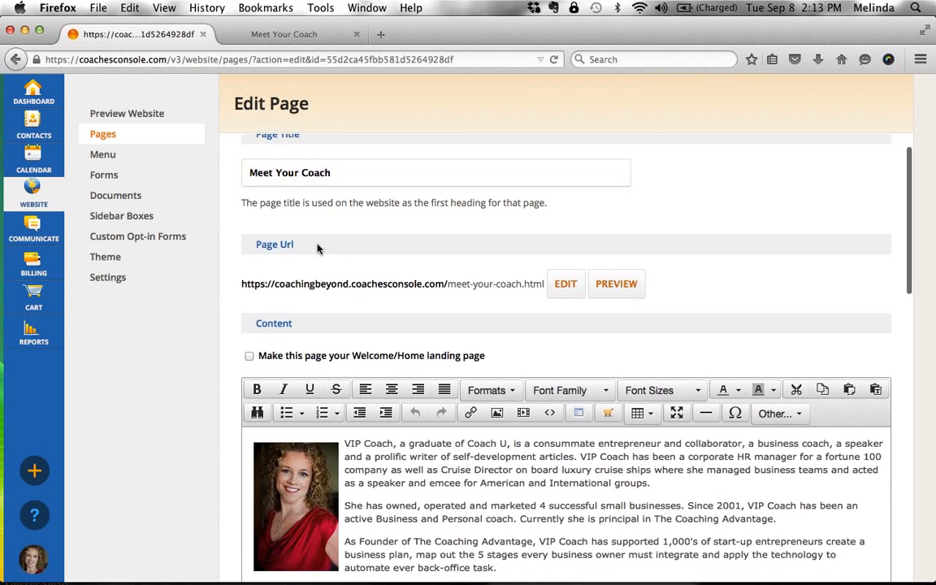
left_click_drag(297, 244, 257, 244)
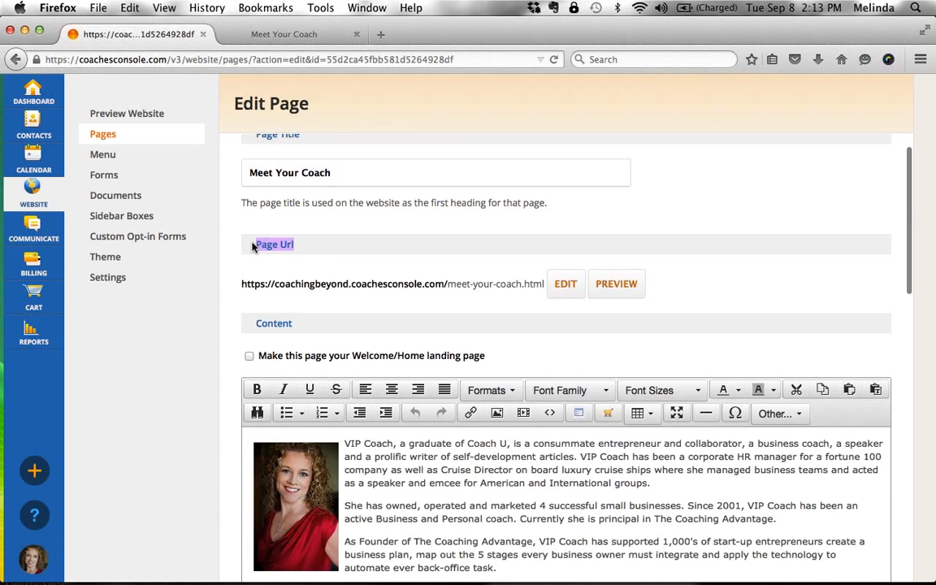
left_click_drag(242, 286, 545, 302)
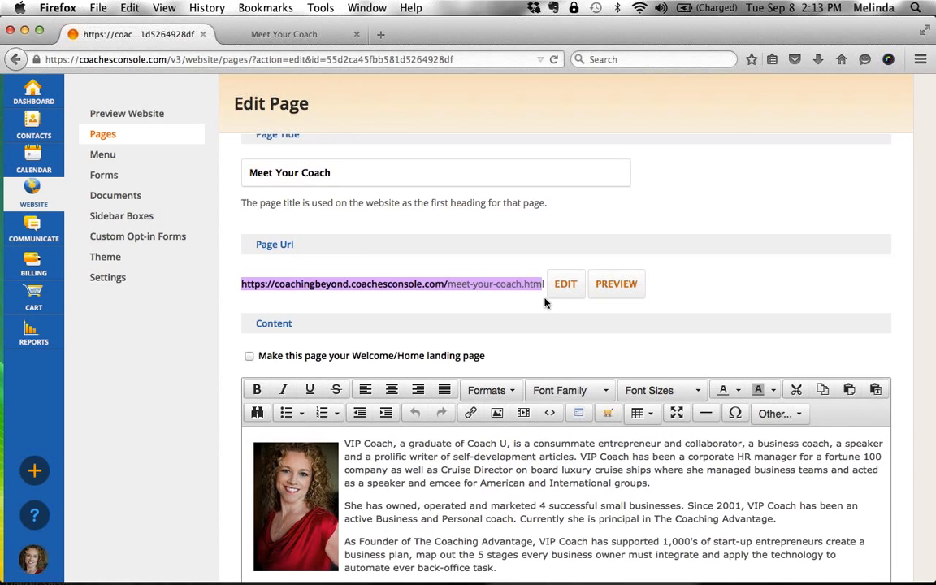
scroll(546, 303, "up", 1)
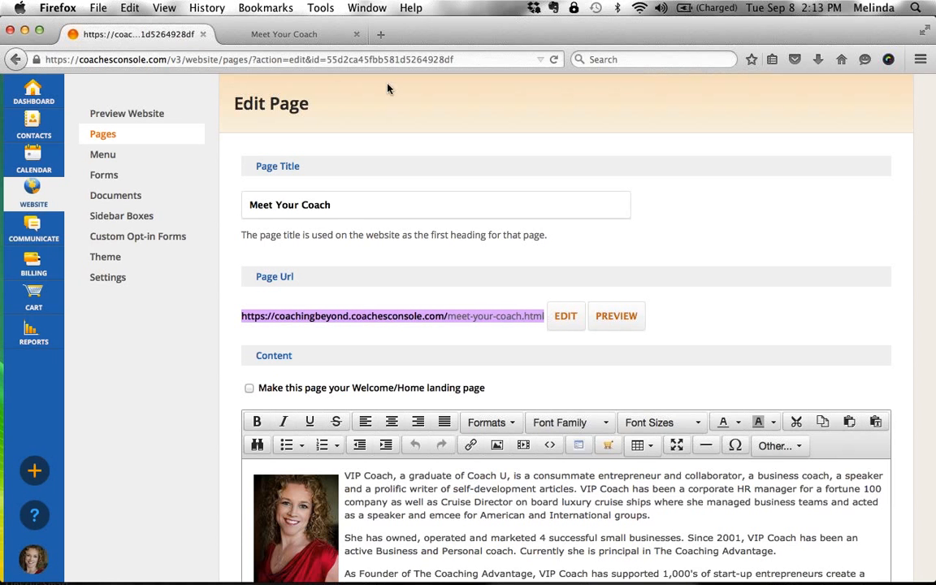
Open the Home page on the live website to view its heading
left_click(332, 37)
left_click(178, 219)
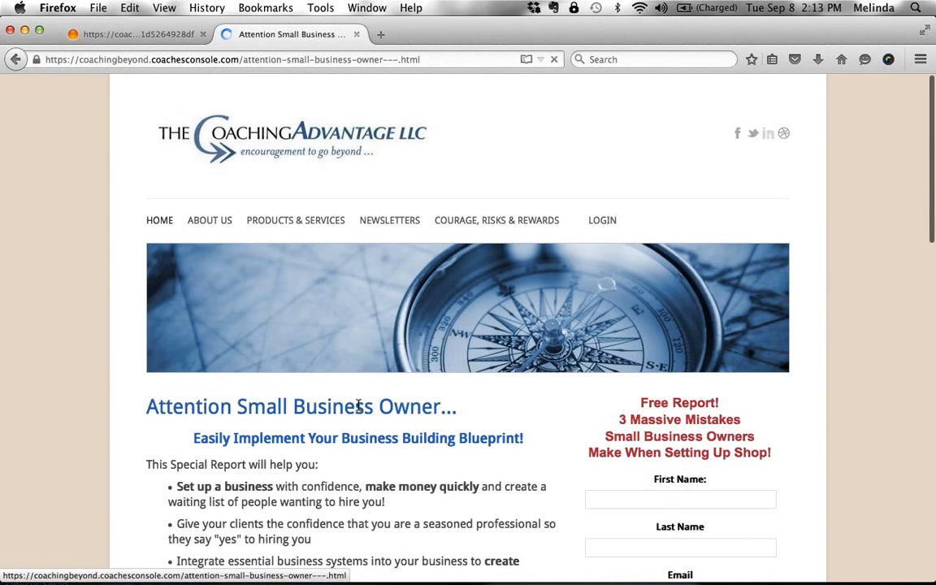
Review the heading and body content of the Home page on the live website
scroll(260, 408, "down", 5)
left_click_drag(147, 202, 530, 502)
scroll(502, 427, "up", 5)
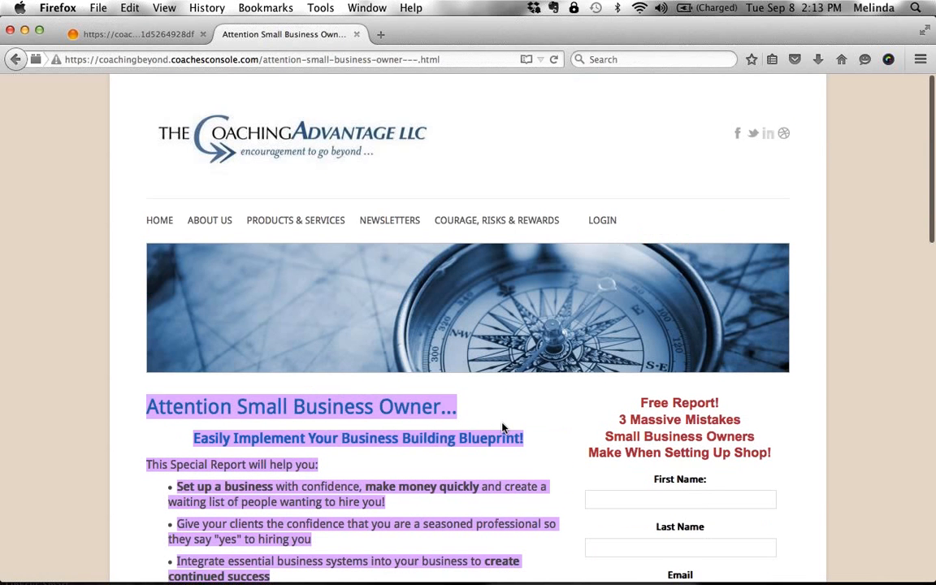
Open the Meet Your Coach page under About Us on the live website and review its heading and body text
mouse_move(209, 221)
left_click(220, 299)
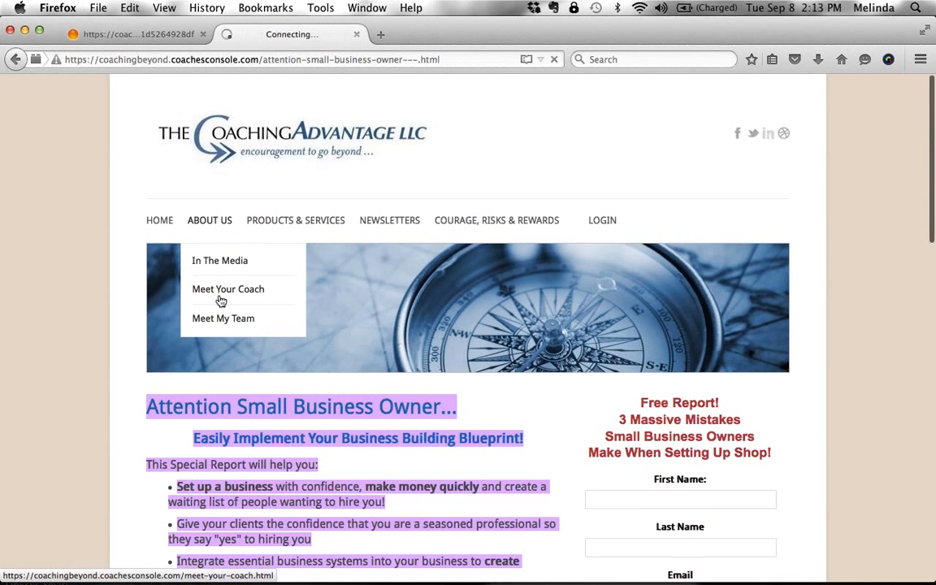
left_click_drag(148, 407, 557, 568)
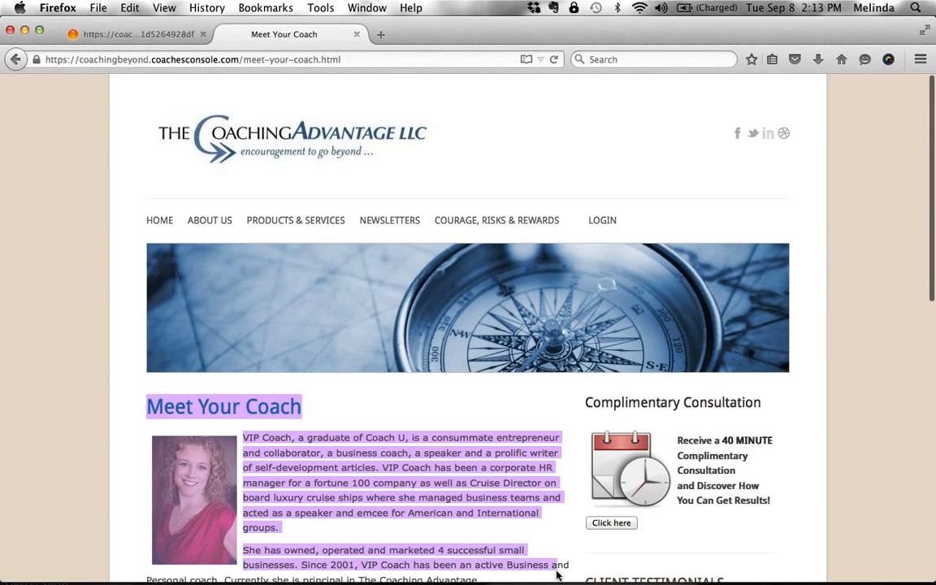
left_click(368, 415)
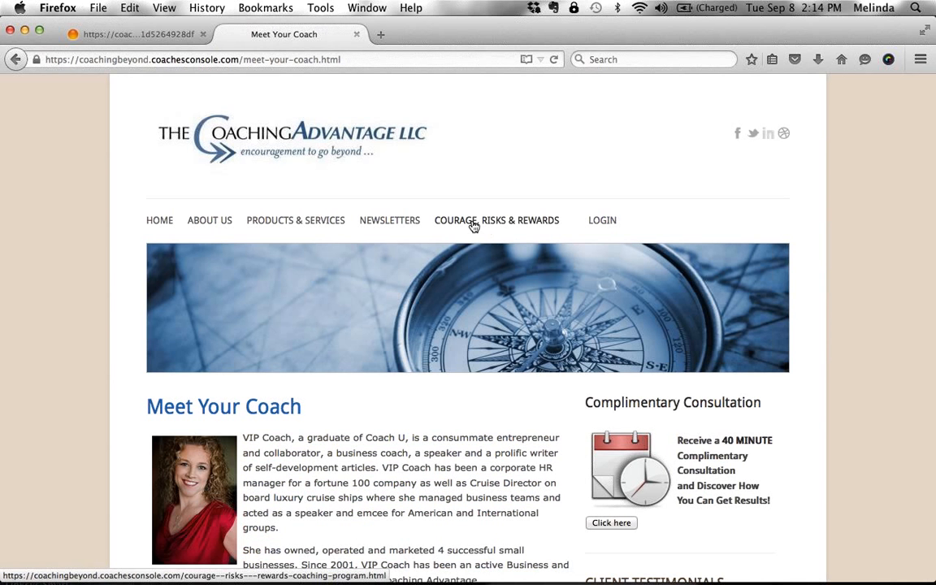
mouse_move(191, 222)
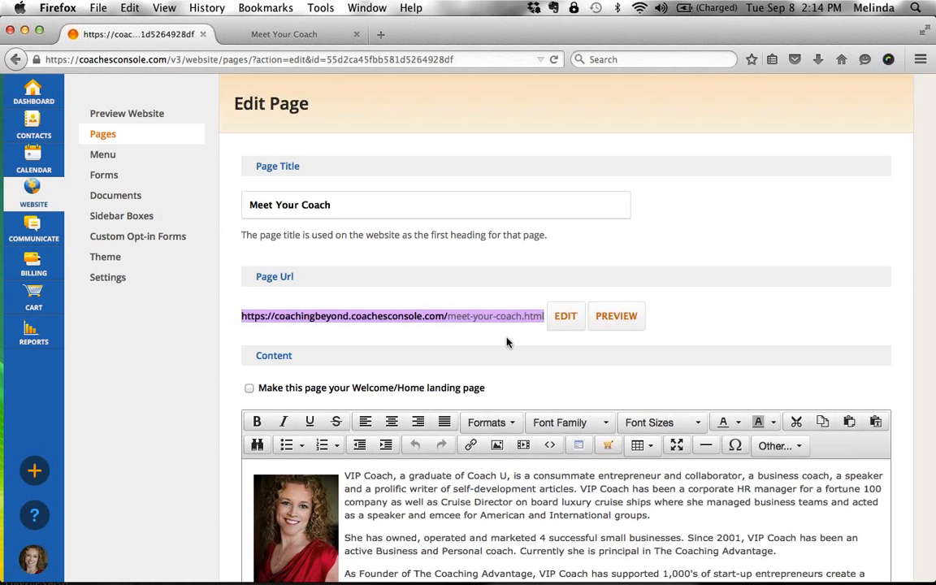
Return to the page editor and examine the Page Url section with the page's full web address
left_click_drag(321, 273, 254, 277)
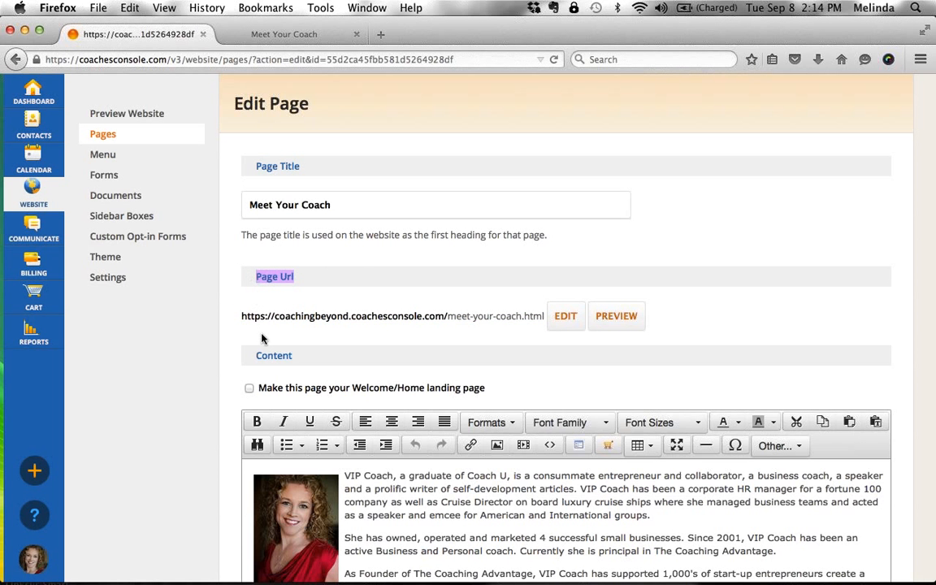
left_click_drag(237, 322, 556, 335)
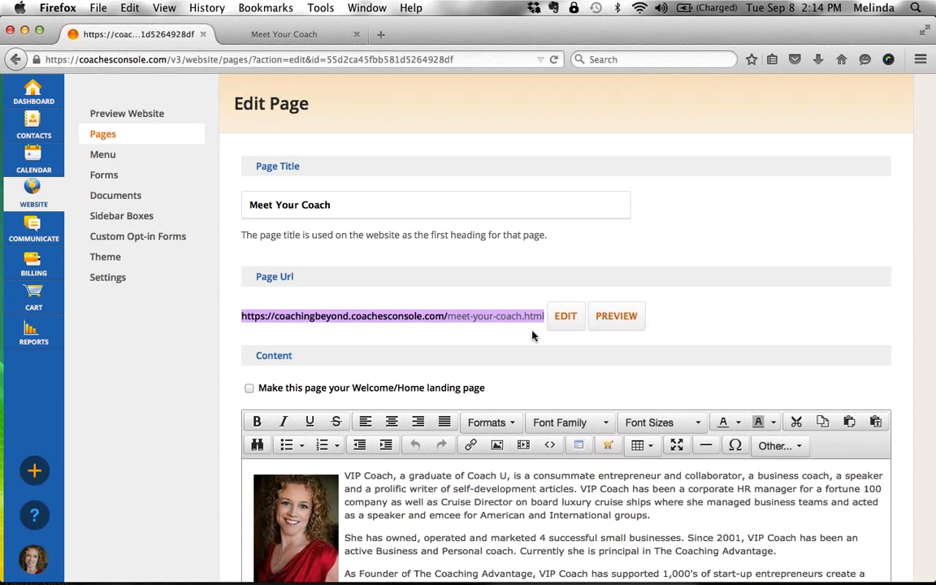
left_click(532, 335)
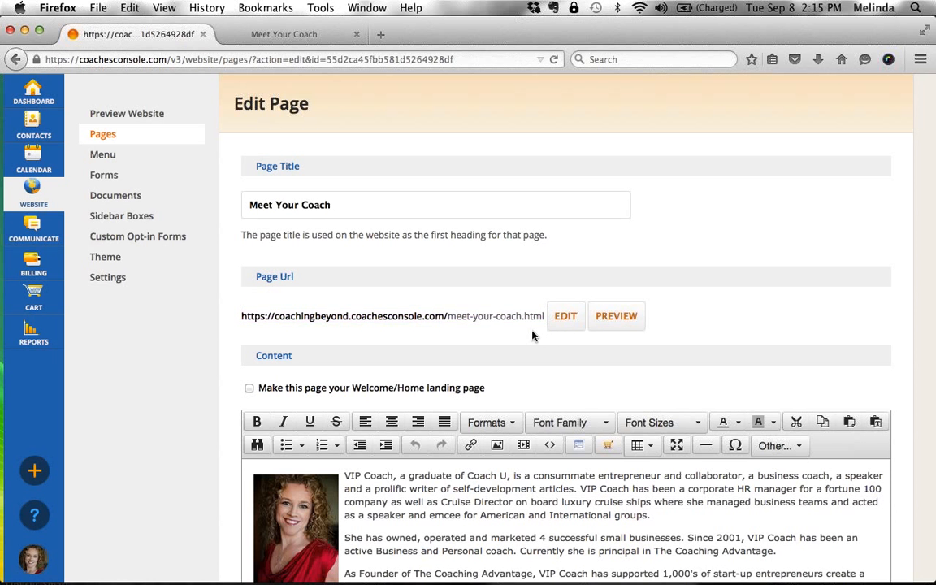
Examine the Content section of the page editor and the body text it holds
scroll(533, 335, "down", 1)
left_click_drag(255, 339, 293, 340)
scroll(551, 364, "down", 4)
double_click(561, 362)
left_click_drag(345, 300, 485, 533)
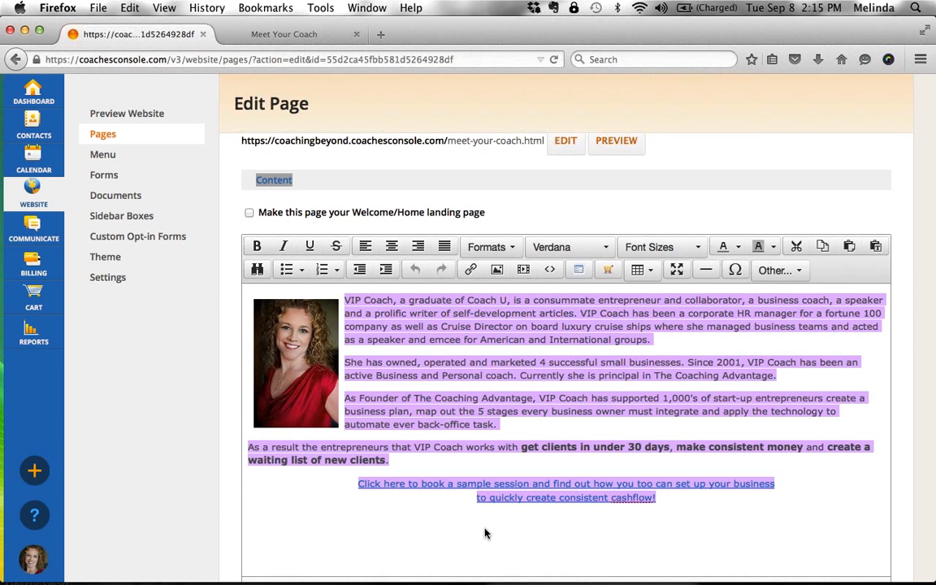
left_click(485, 534)
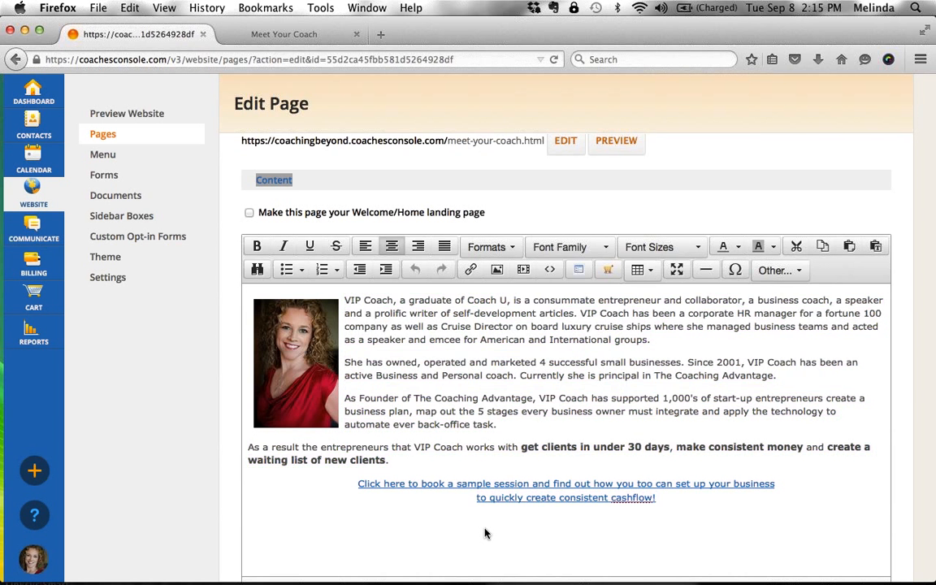
scroll(485, 533, "up", 1)
scroll(485, 529, "down", 1)
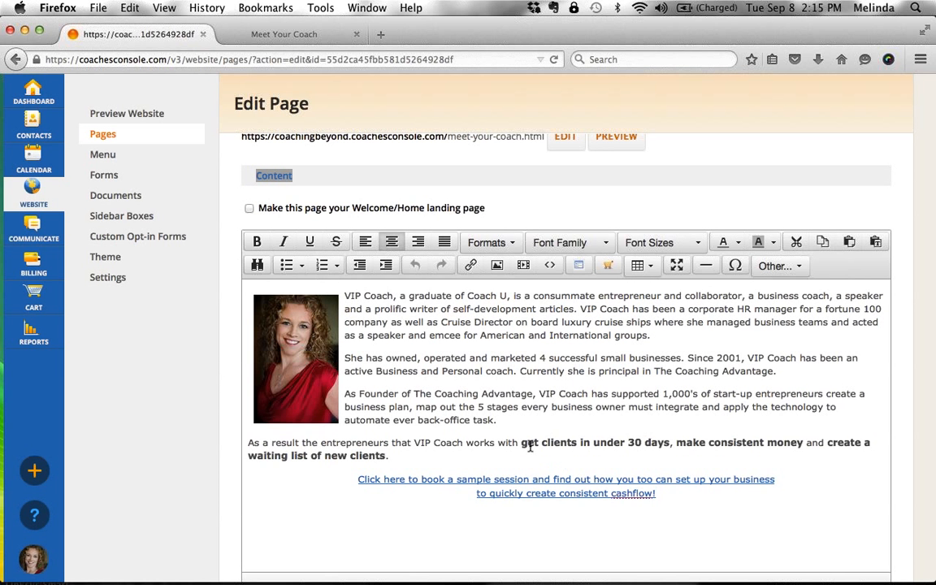
Examine the bold phrase, the sample-session link and the coach photo in the content, along with the link, image and video tools
left_click_drag(521, 442, 583, 453)
left_click_drag(352, 482, 483, 524)
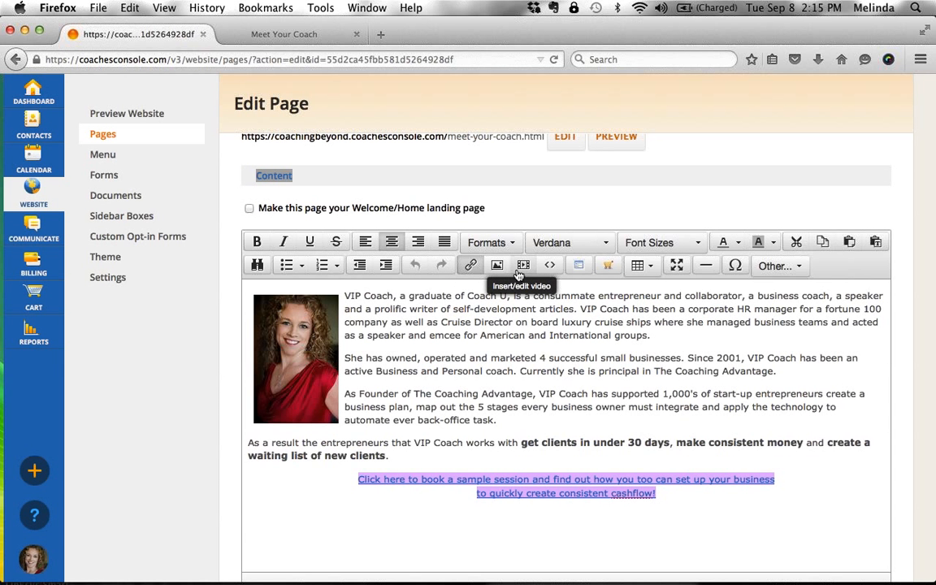
left_click(316, 353)
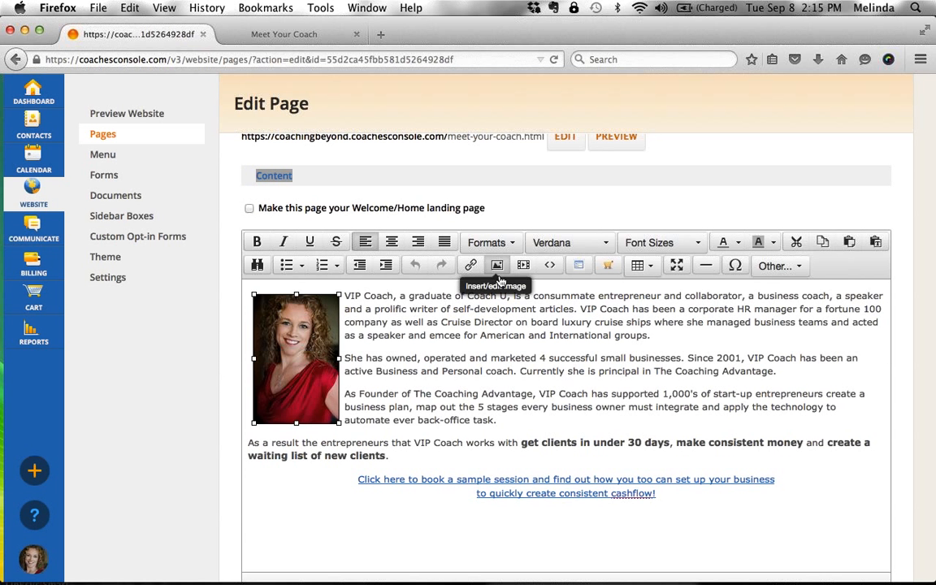
left_click(519, 307)
Locate the Edit Sidebar Boxes section below the content editor and examine its list of boxes
scroll(519, 307, "down", 3)
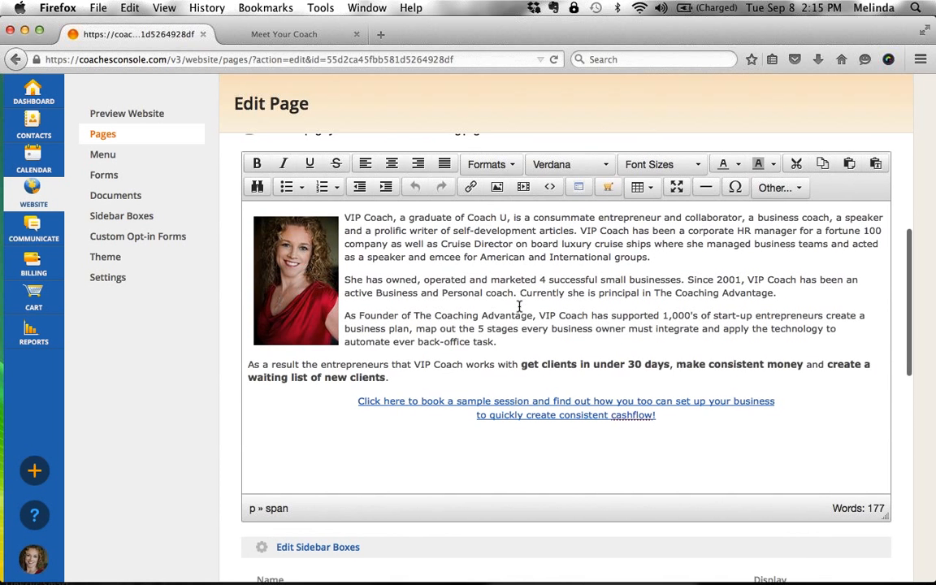
scroll(519, 308, "down", 9)
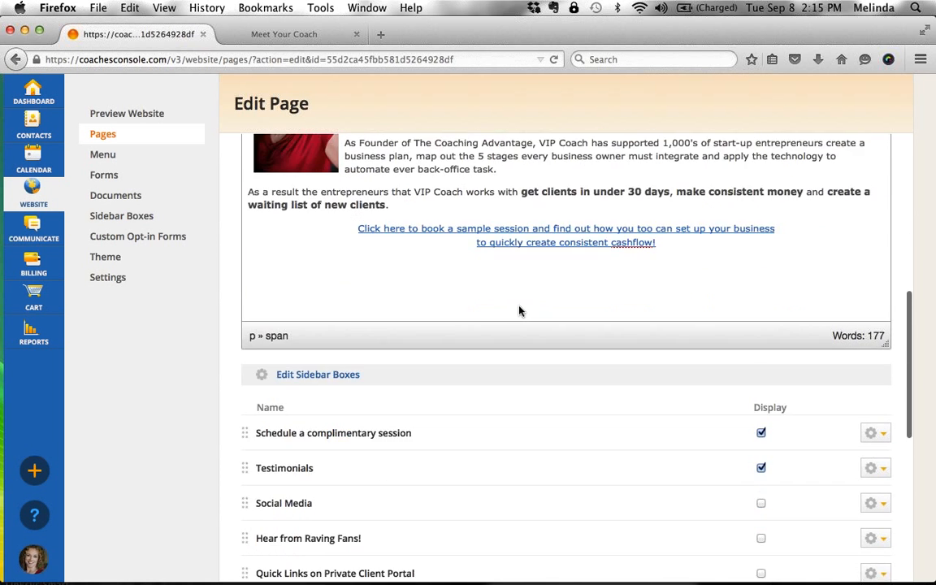
left_click_drag(362, 309, 275, 310)
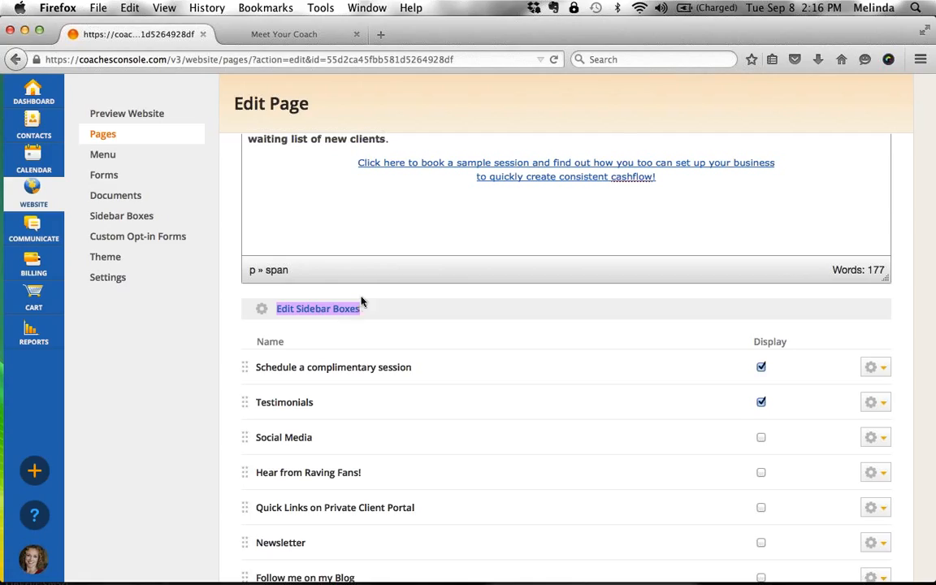
Go back to the live website, open the Home page and examine its main heading
left_click(296, 35)
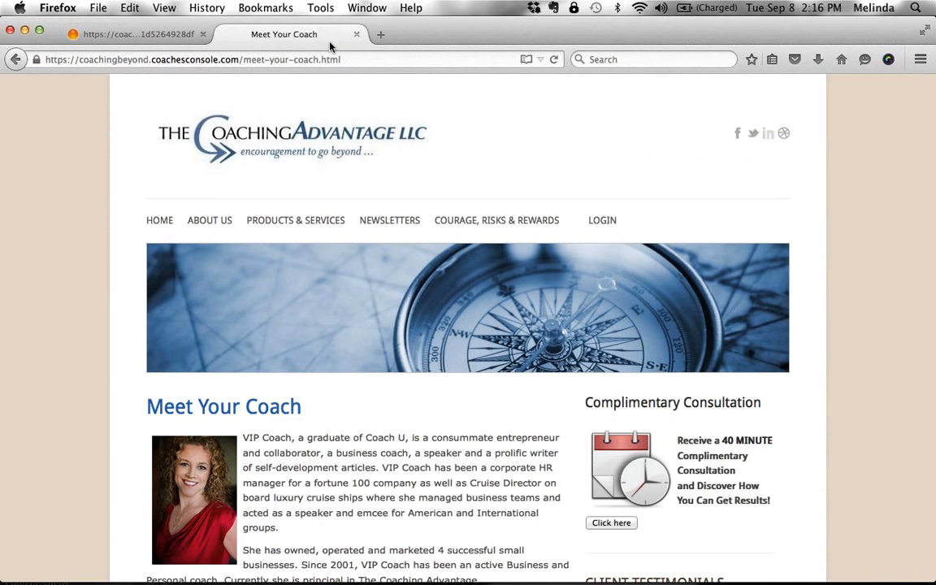
left_click(159, 228)
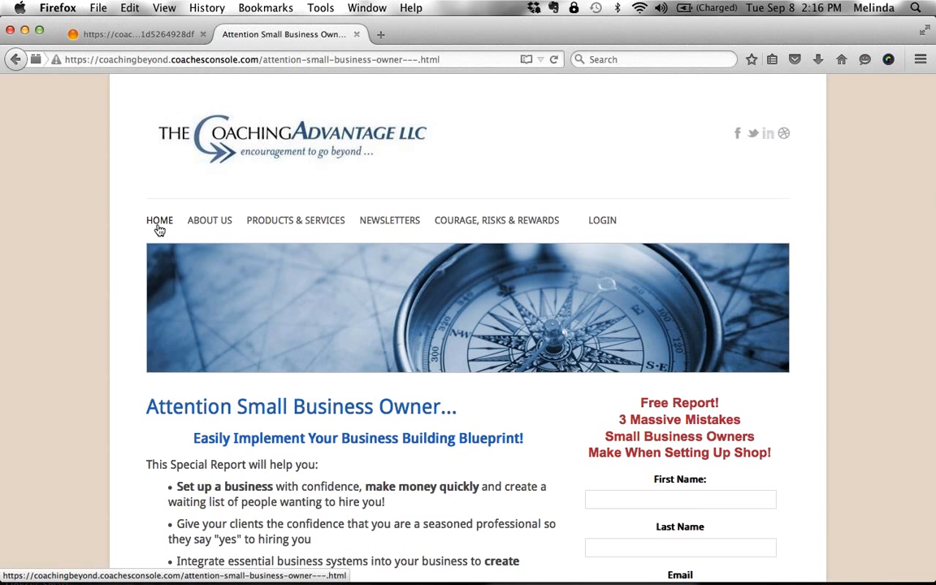
left_click_drag(147, 402, 477, 408)
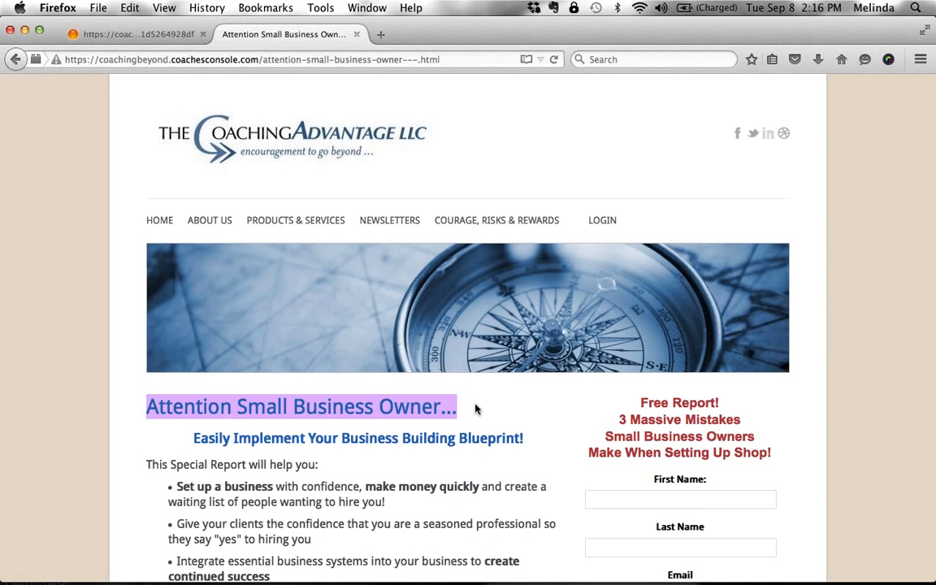
left_click(476, 409)
Examine the main body text below the Home page's heading
scroll(476, 409, "down", 3)
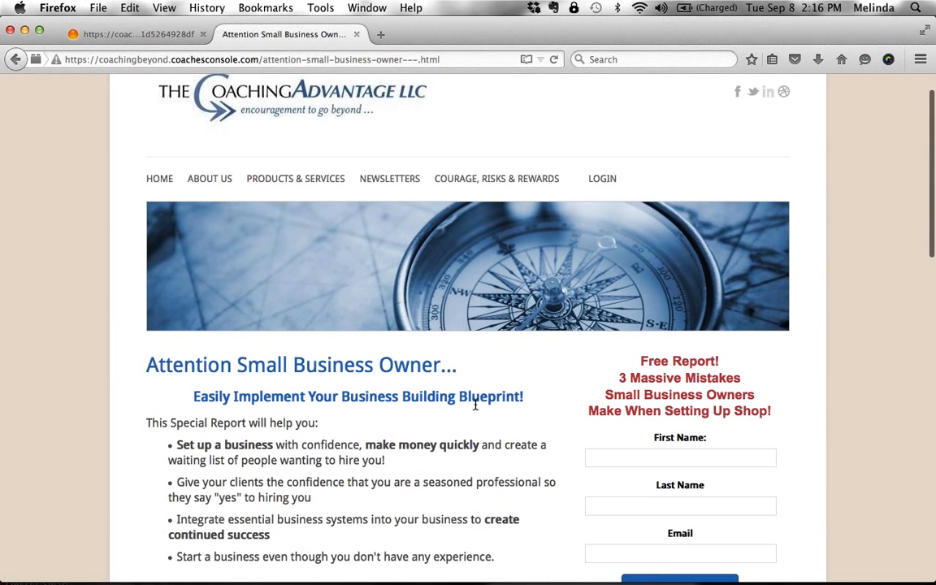
scroll(476, 409, "down", 3)
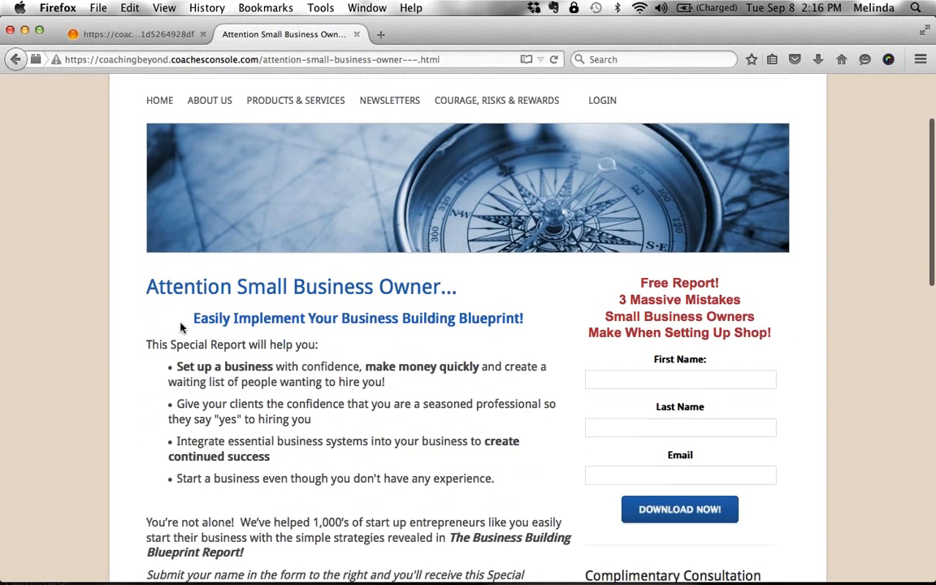
left_click_drag(188, 322, 266, 555)
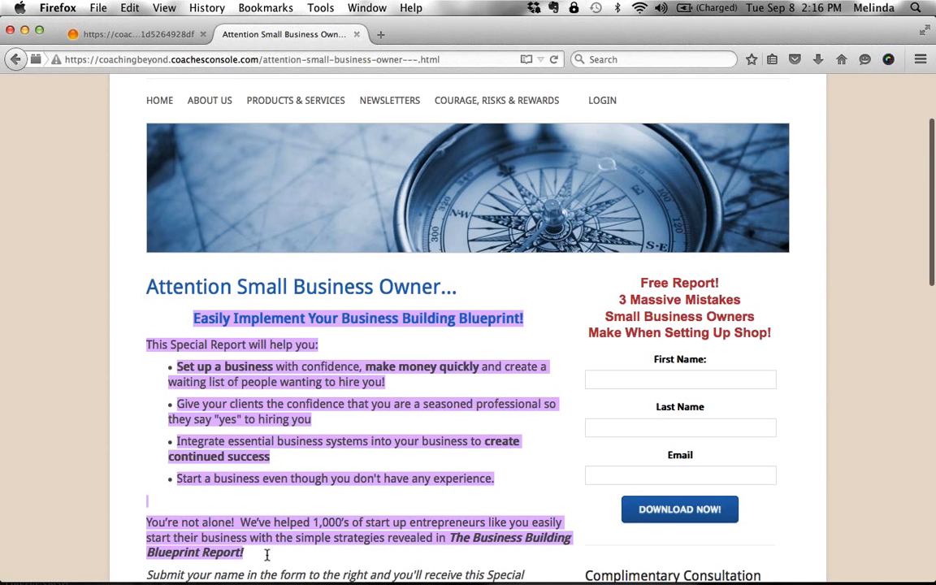
left_click(319, 507)
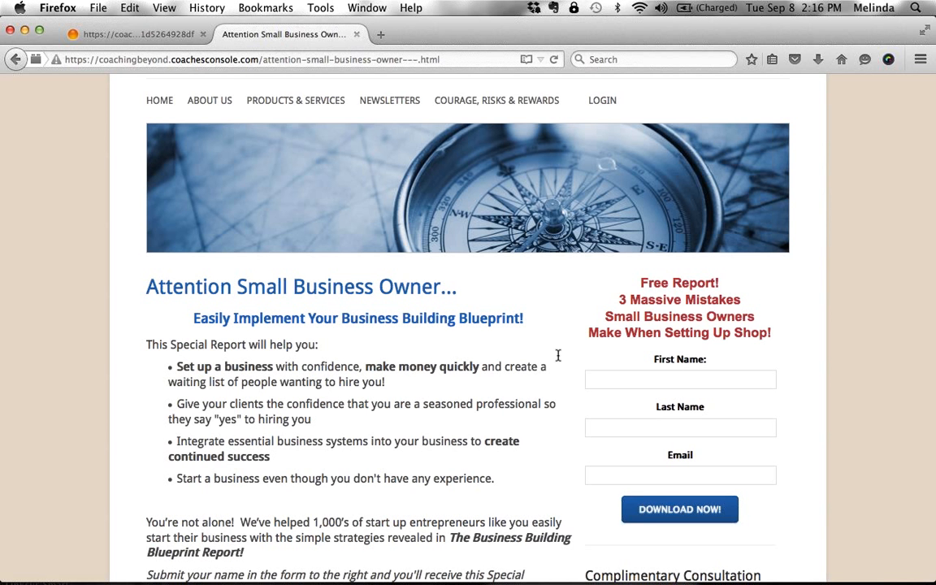
Examine the Free Report opt-in form in the Home page's sidebar, including its First Name, Last Name and Email fields
triple_click(641, 283)
left_click_drag(641, 283, 679, 479)
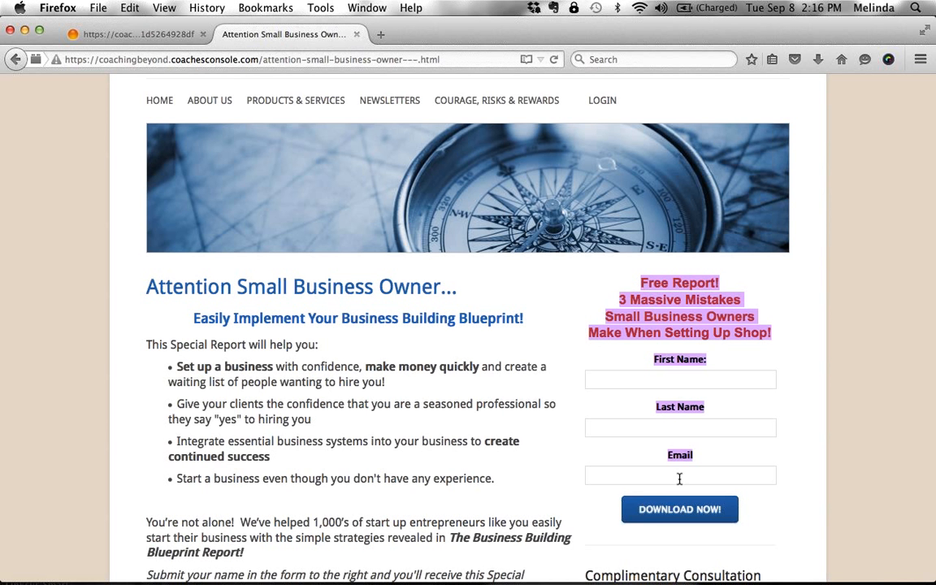
left_click(660, 380)
left_click(659, 427)
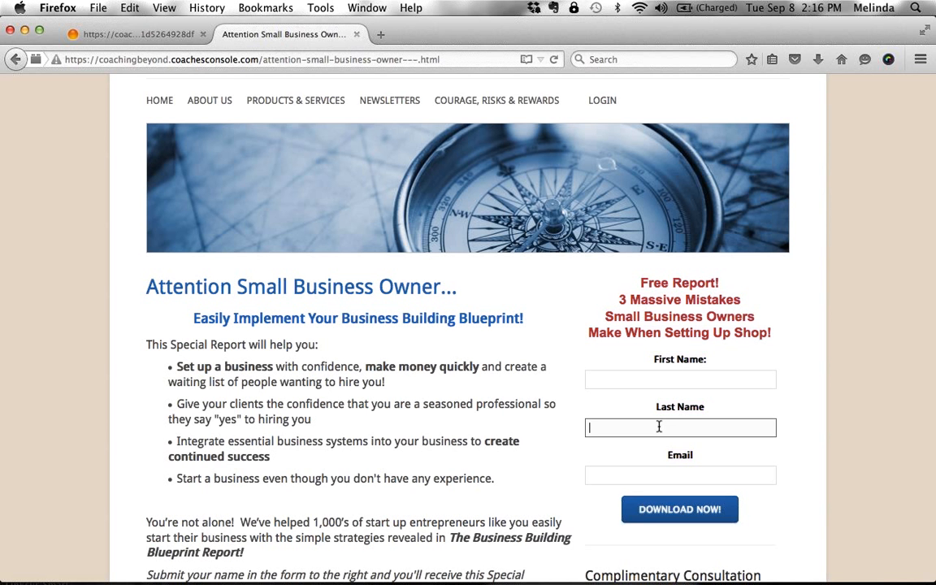
left_click(660, 474)
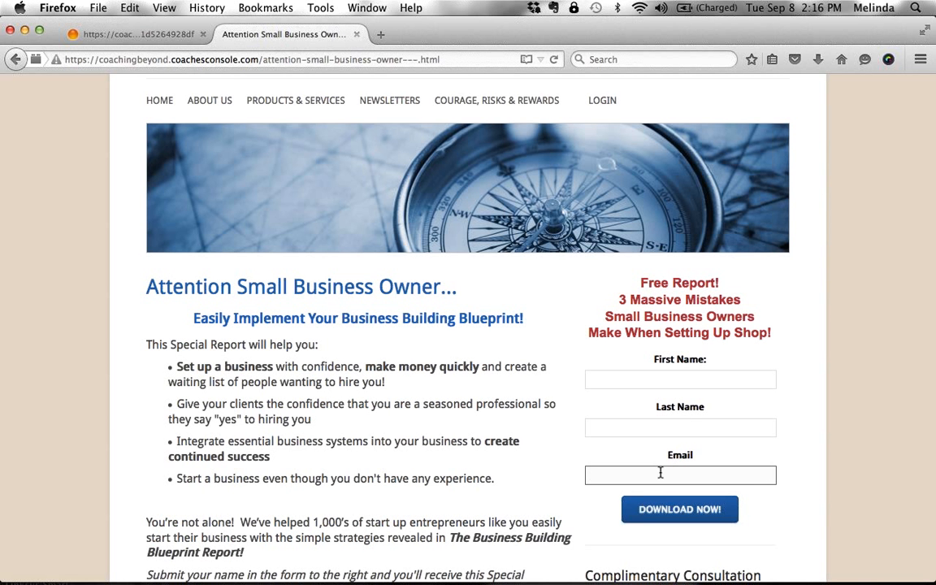
left_click(638, 452)
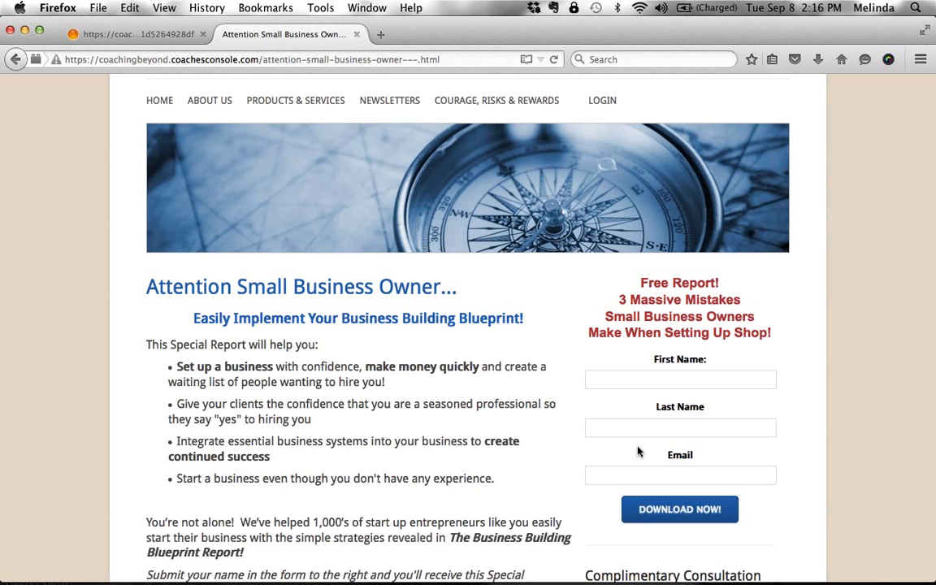
Examine the Complimentary Consultation and Client Testimonials sidebar boxes on the Home page
scroll(638, 452, "down", 5)
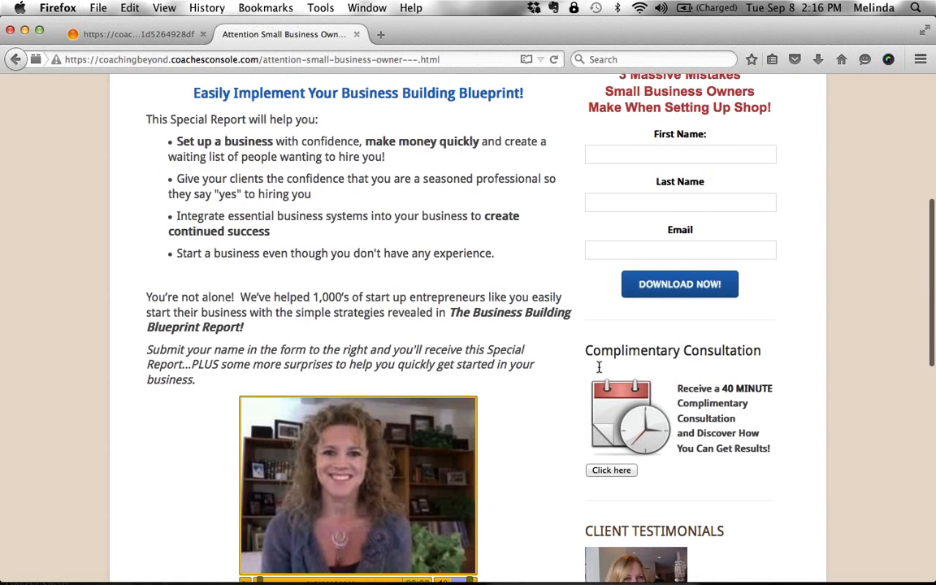
left_click_drag(586, 350, 687, 420)
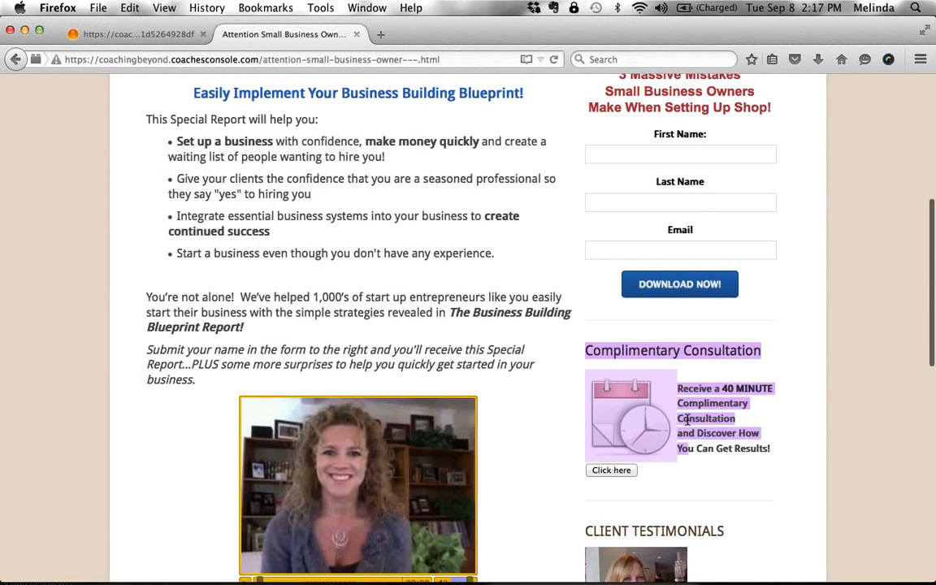
left_click(677, 482)
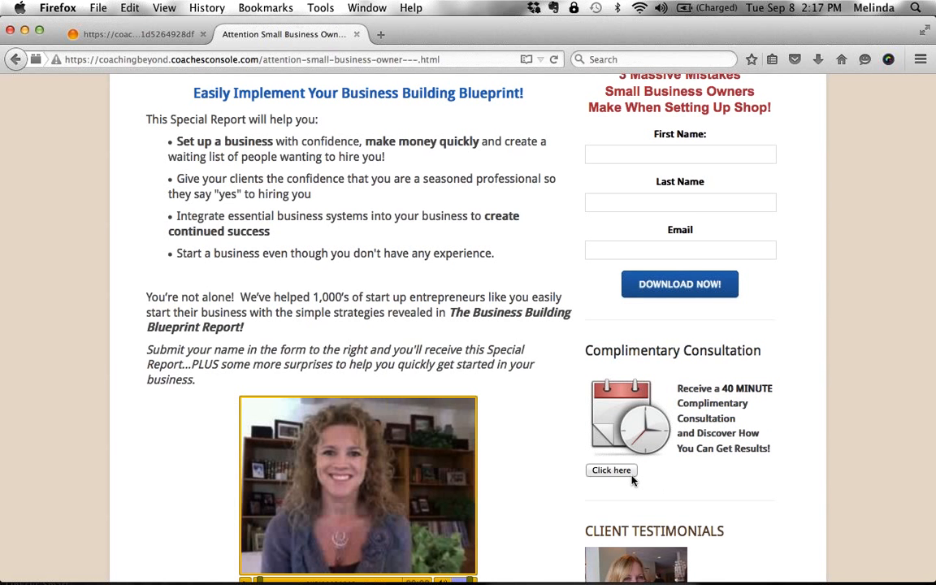
scroll(632, 481, "down", 5)
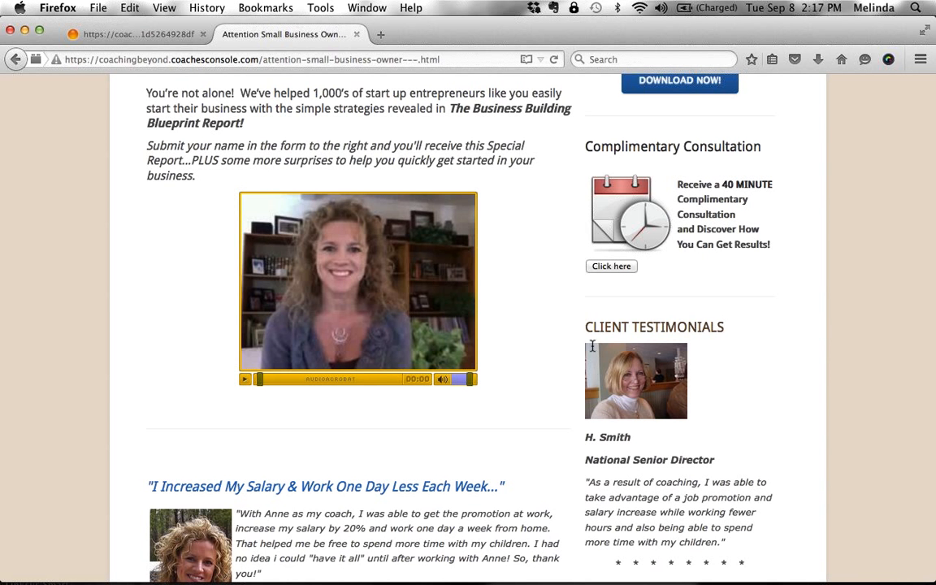
left_click_drag(585, 326, 673, 561)
left_click(673, 561)
scroll(673, 561, "down", 2)
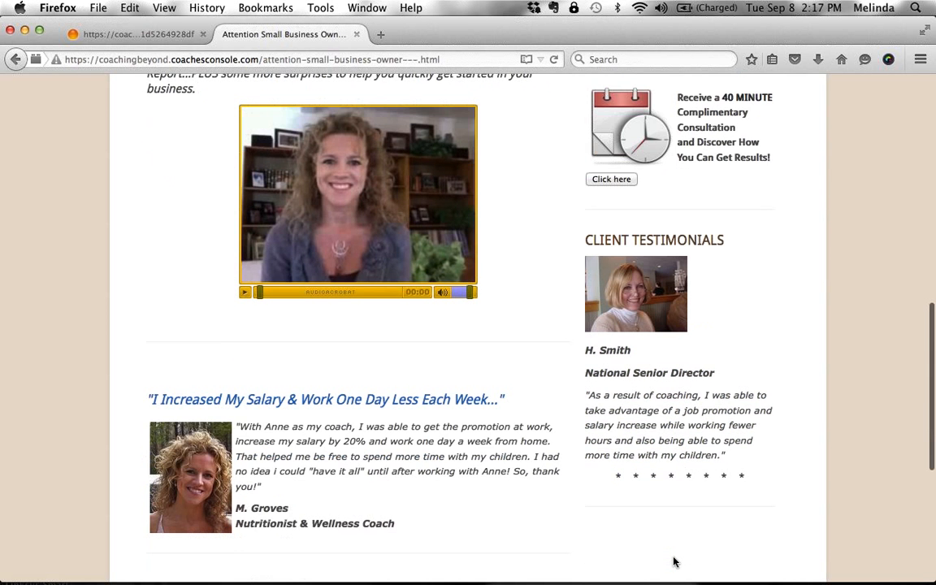
Look over the Home page's sidebar once more and return to the sidebar box list in the page editor
scroll(673, 560, "up", 12)
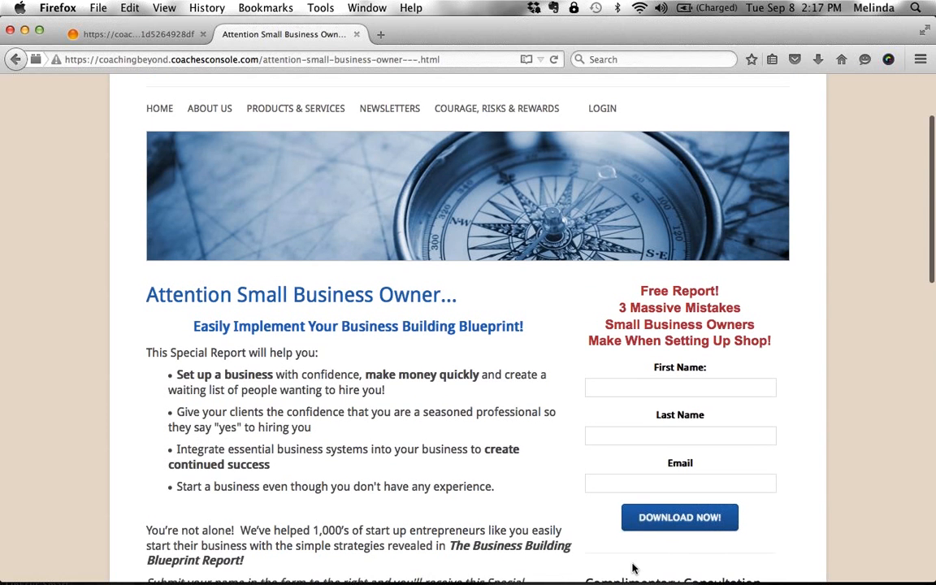
scroll(601, 496, "up", 3)
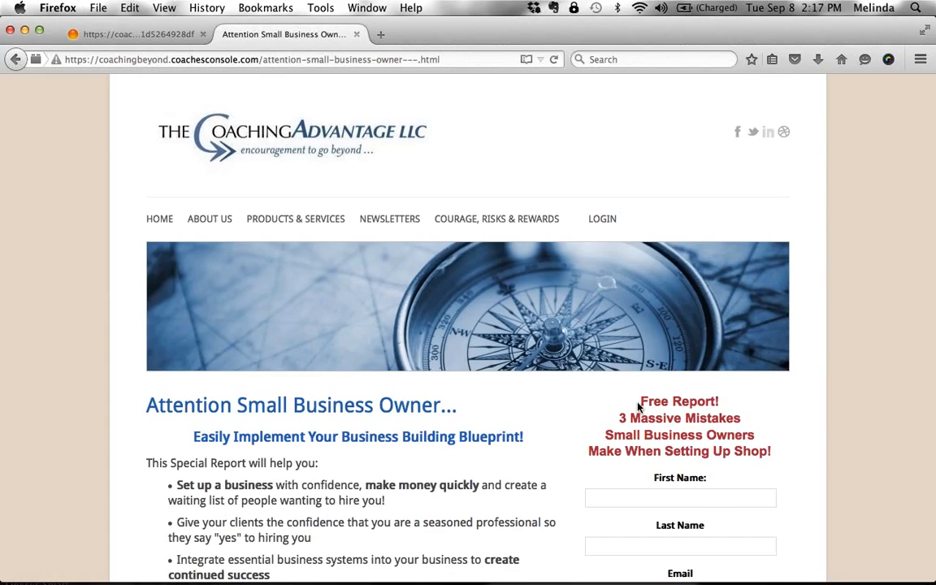
left_click(158, 35)
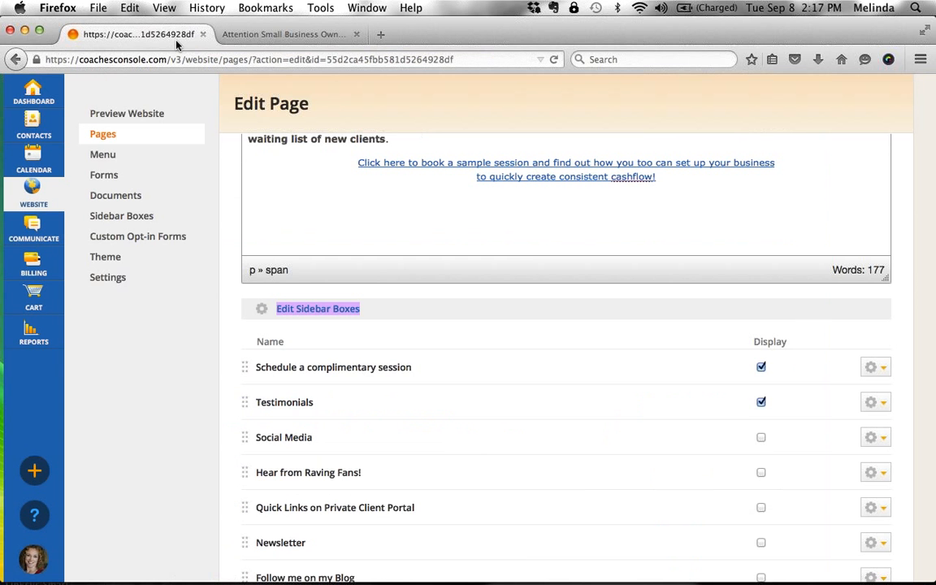
Open the "Attention Small Business Owner..." page from the website's page list for editing and highlight its page title
left_click(102, 135)
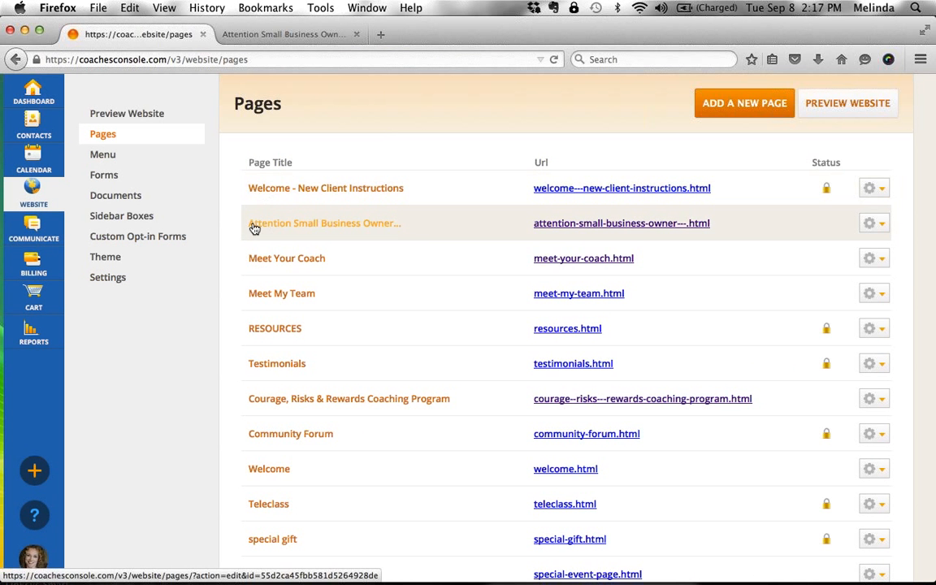
left_click(377, 230)
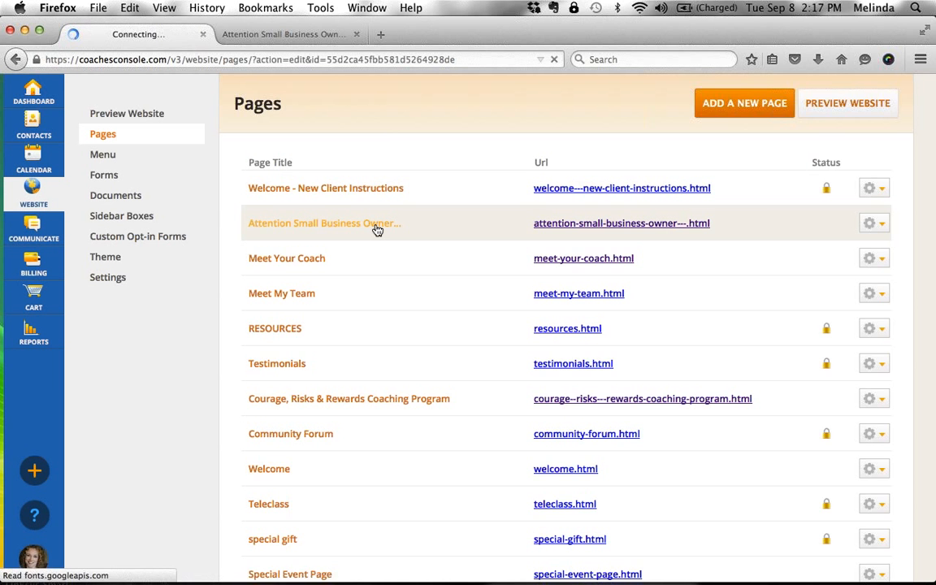
left_click(416, 205)
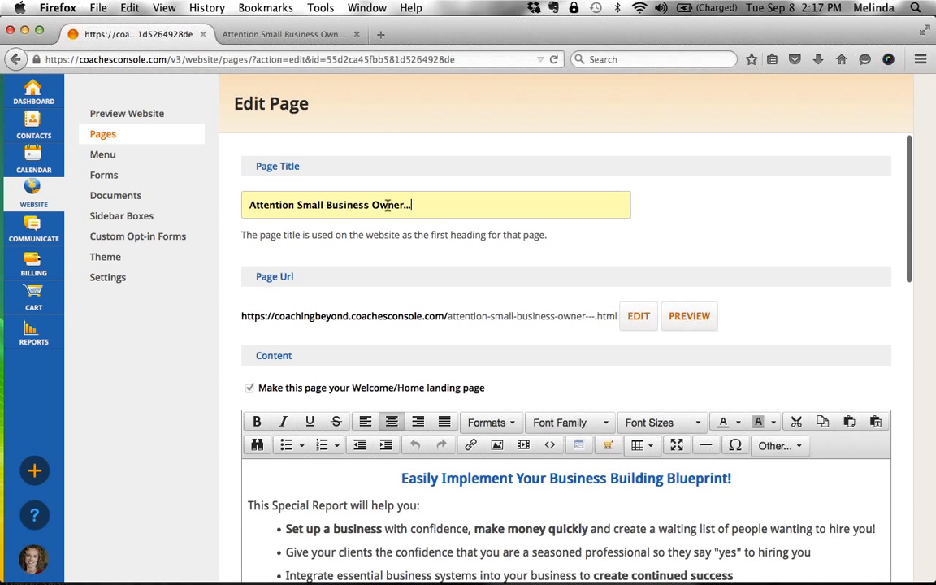
left_click_drag(412, 205, 243, 208)
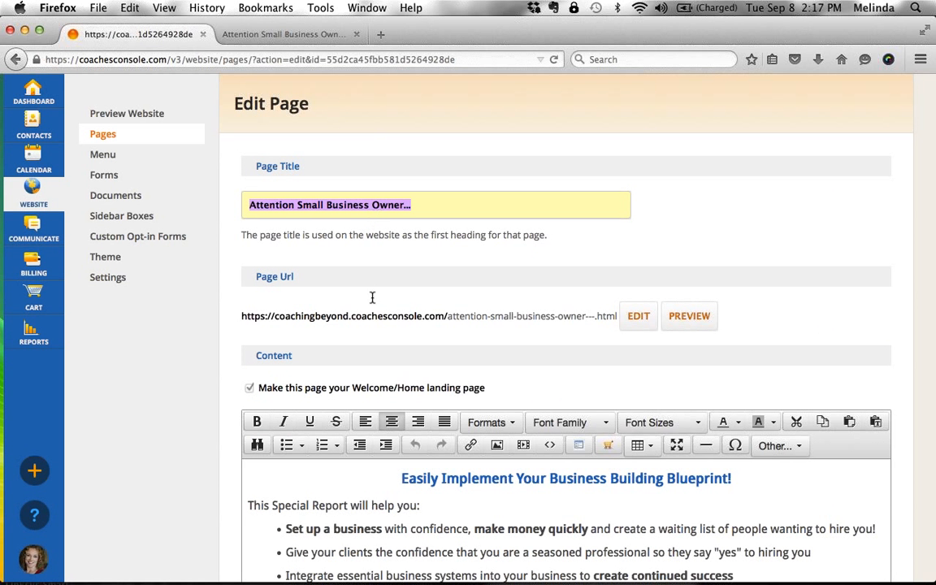
Examine the page's content and the display settings of its sidebar boxes, down to Testimonials
scroll(372, 409, "down", 5)
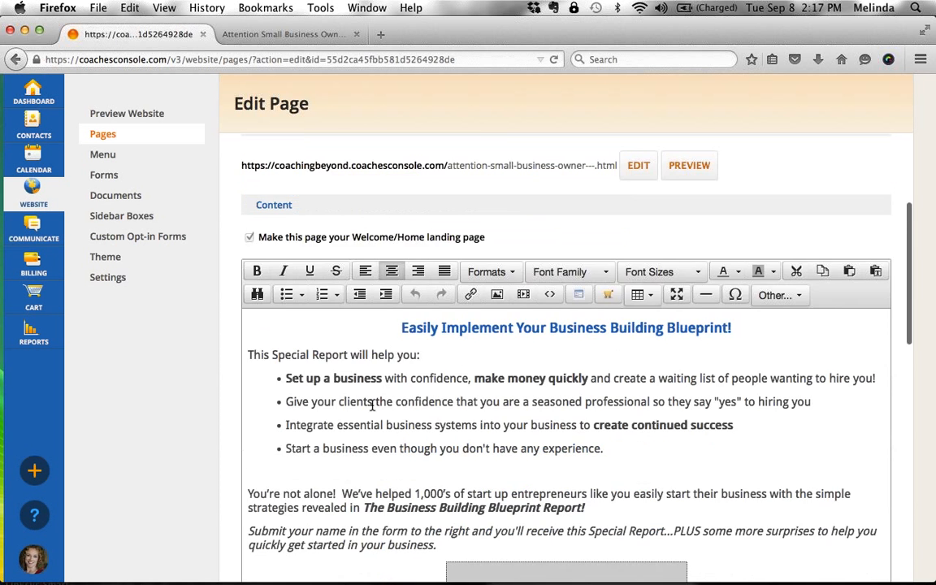
scroll(372, 405, "down", 4)
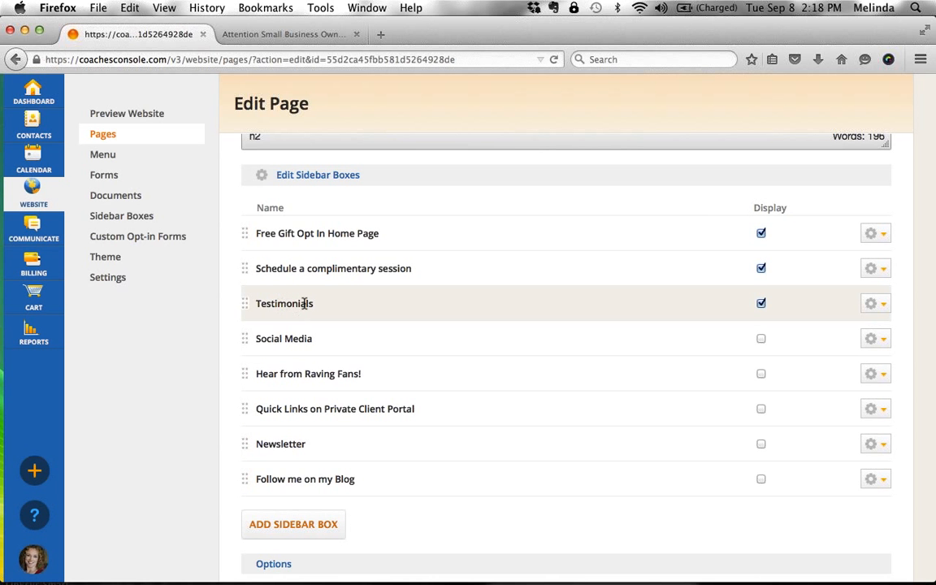
left_click(761, 304)
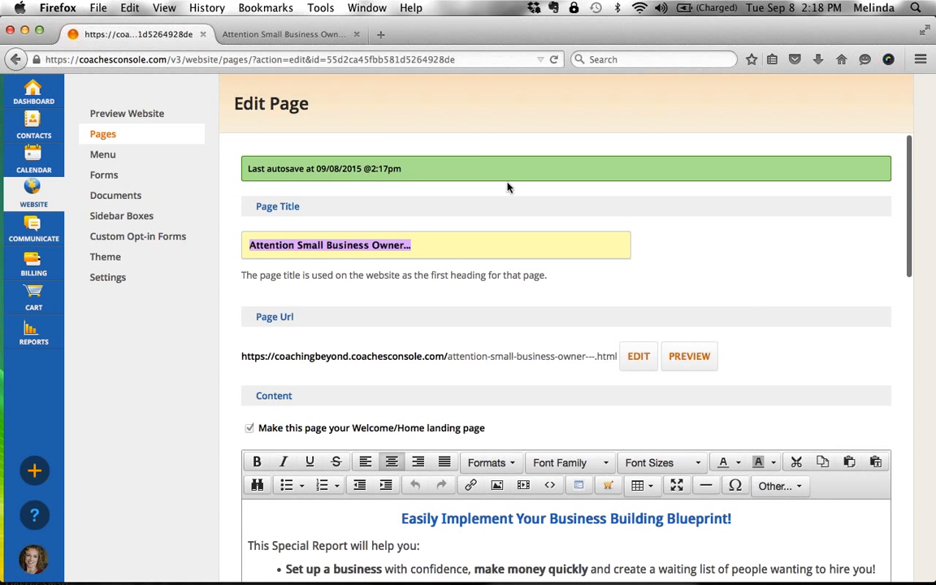
Open the Meet Your Coach page on the live website and examine its content, Complimentary Consultation and Client Testimonials sidebar boxes
left_click(319, 42)
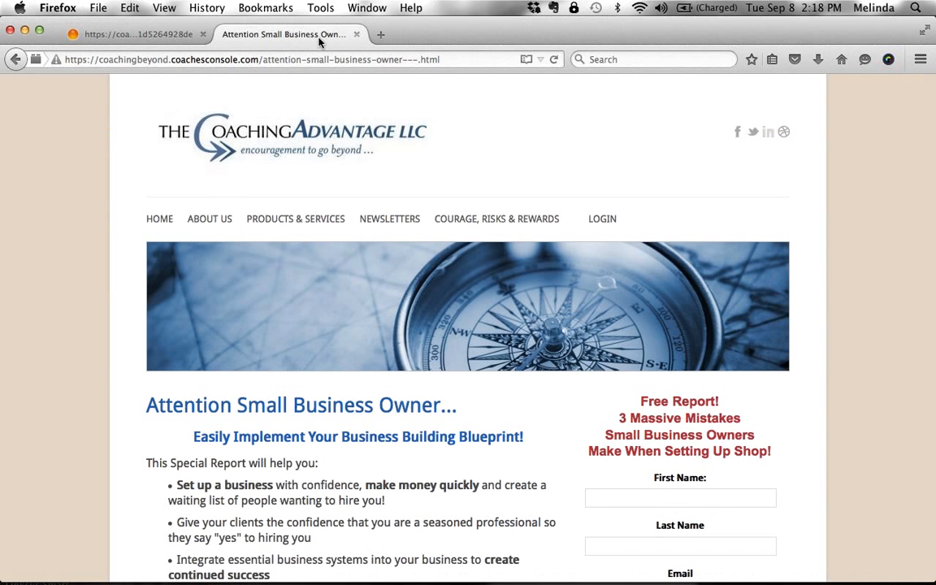
mouse_move(215, 221)
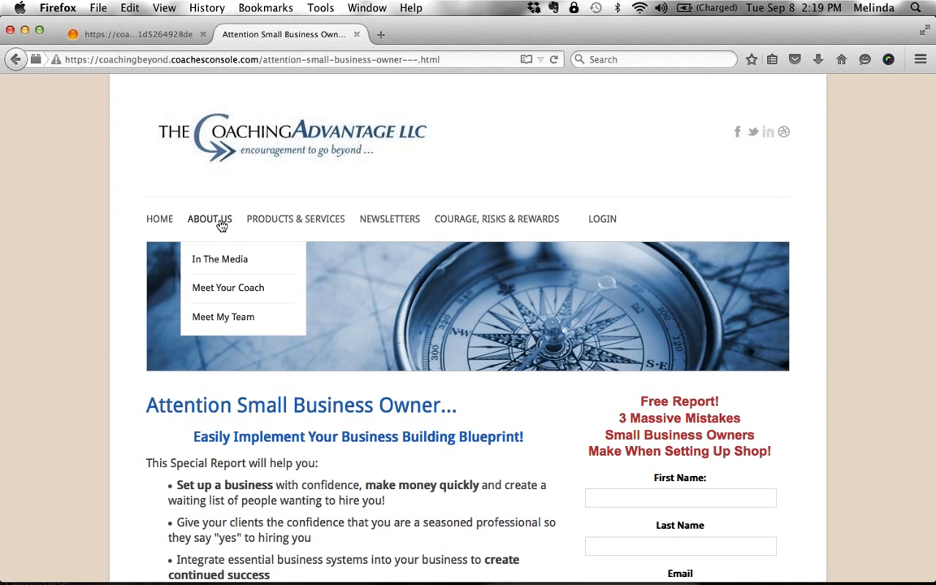
left_click(218, 289)
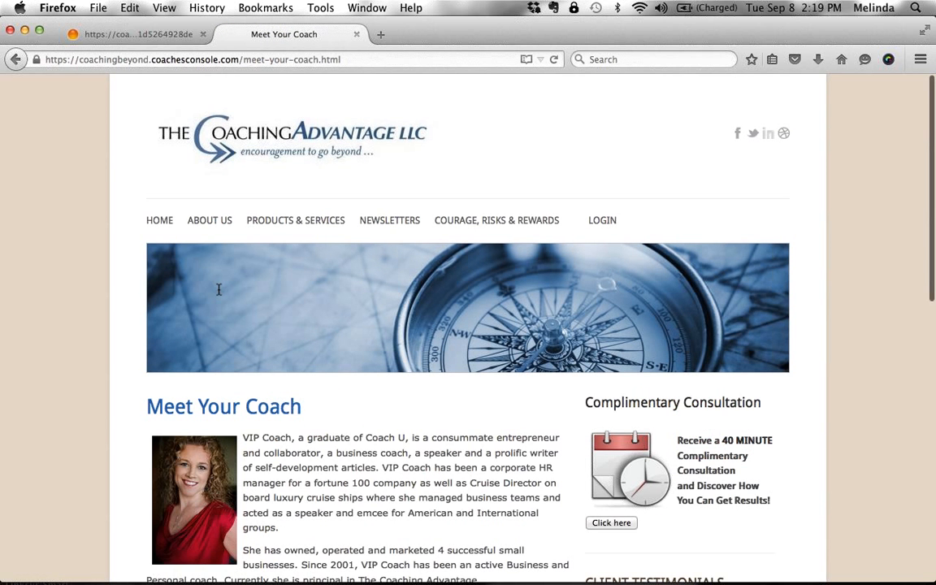
scroll(218, 288, "down", 4)
scroll(218, 286, "down", 1)
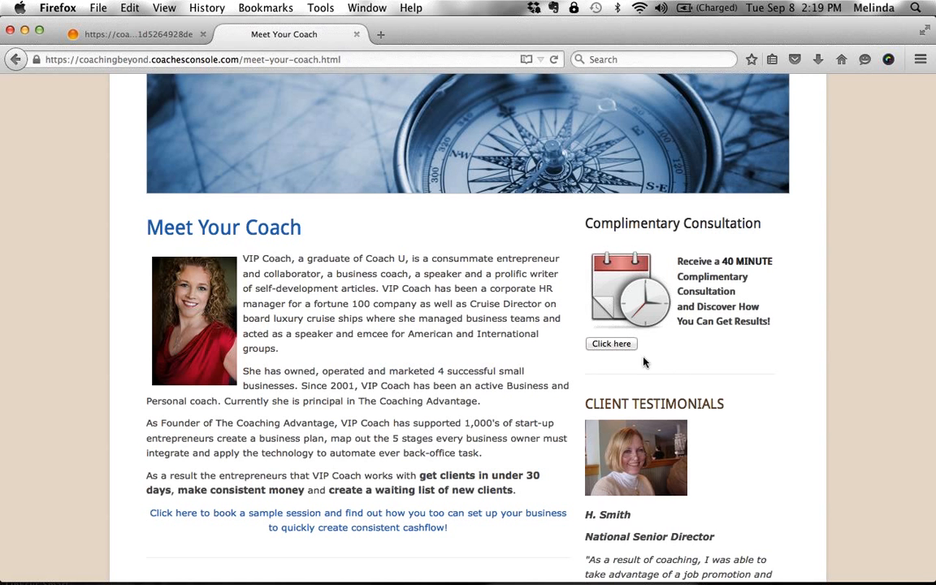
scroll(662, 371, "down", 4)
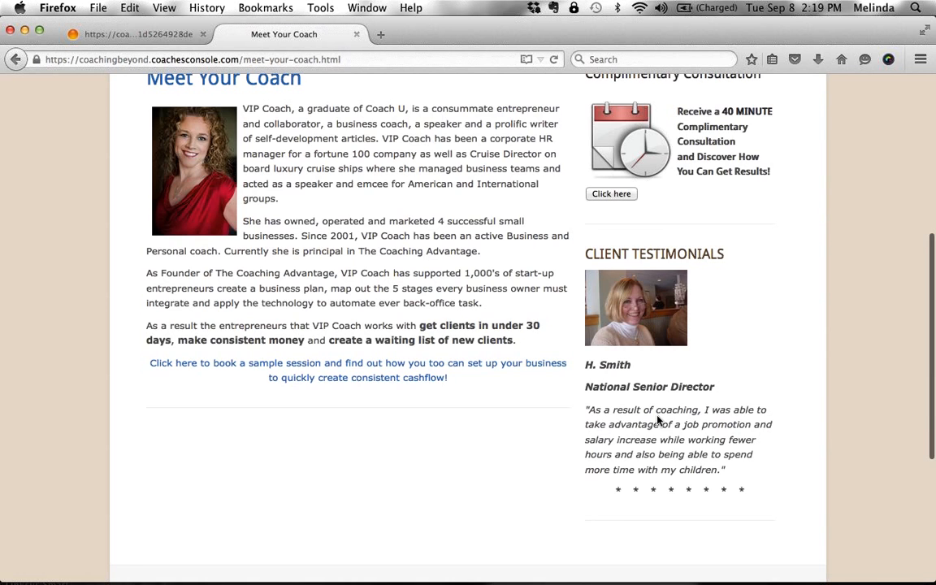
scroll(660, 420, "up", 8)
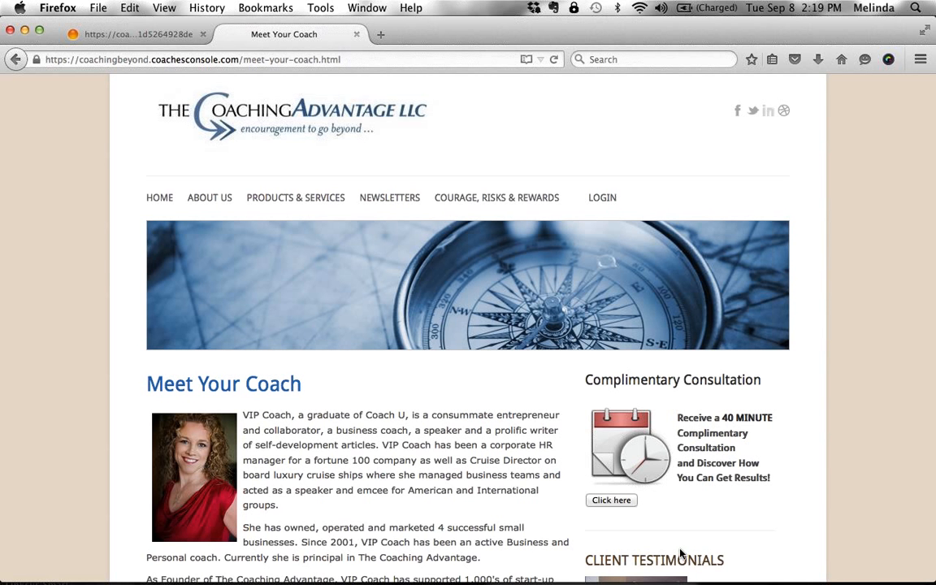
Return to Coaches Console, open the Meet Your Coach page for editing and look over its sidebar box list
left_click(142, 35)
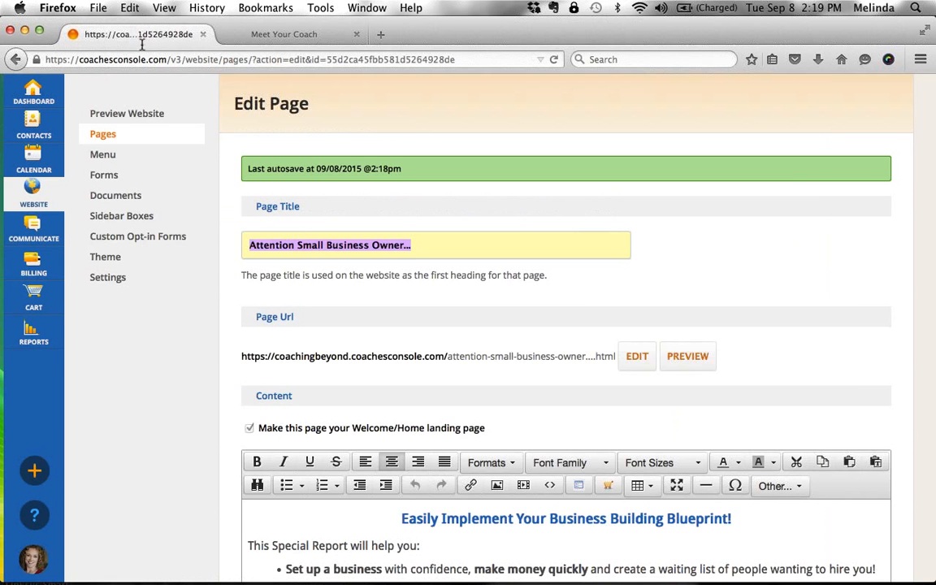
left_click(104, 135)
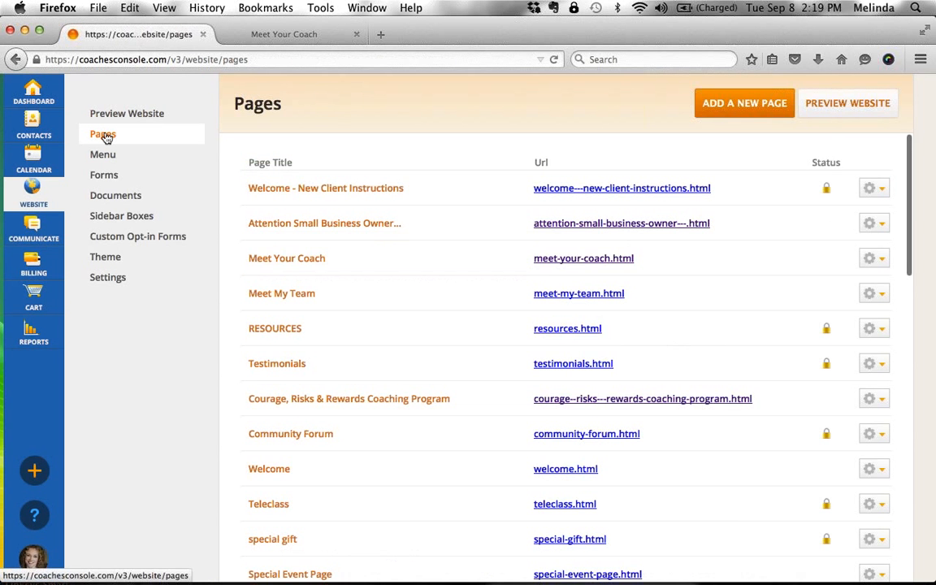
left_click(273, 258)
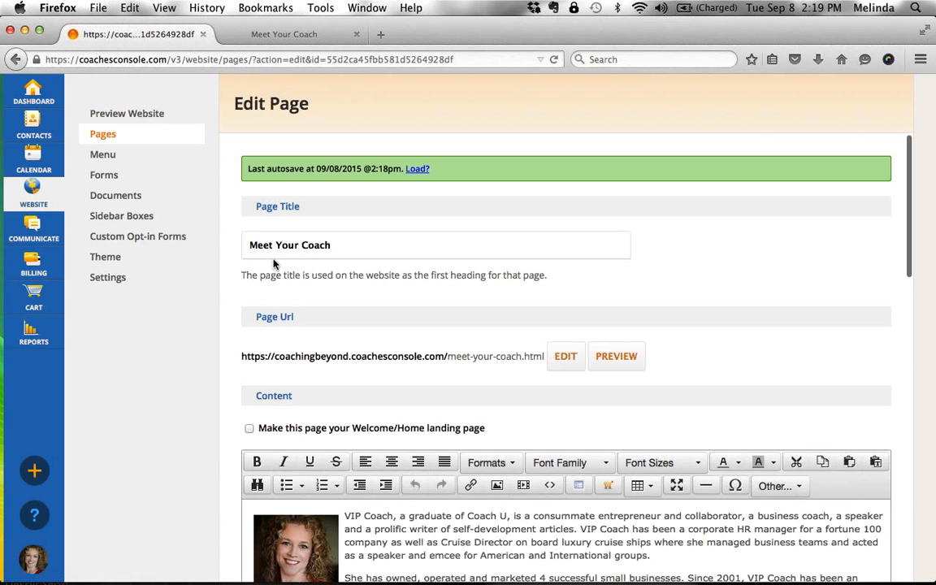
scroll(323, 338, "down", 2)
scroll(324, 338, "down", 10)
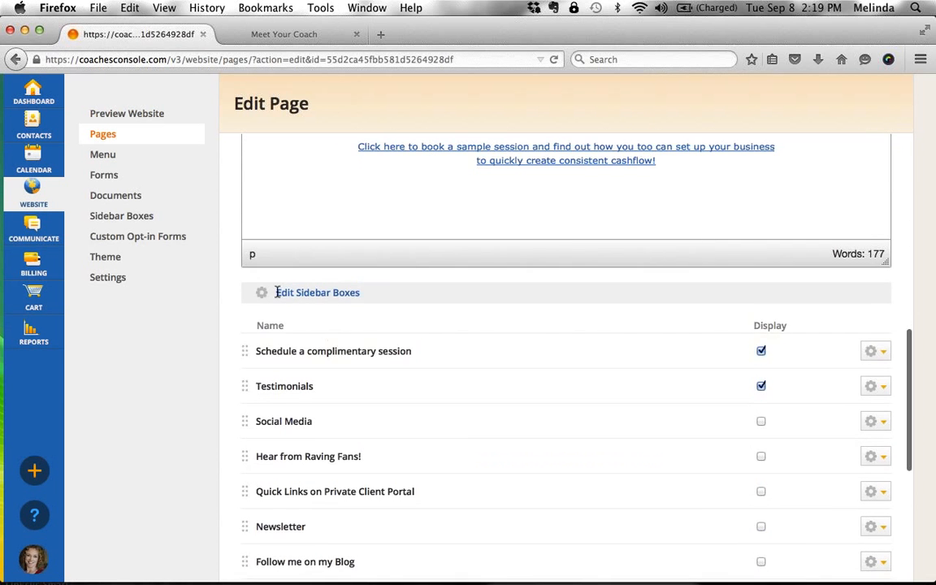
scroll(786, 361, "down", 1)
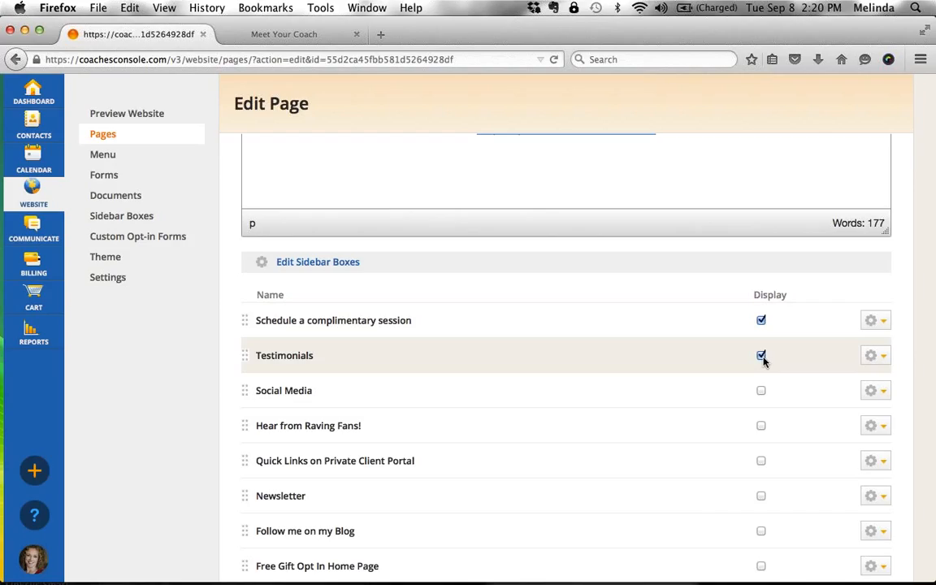
Turn off the display of the Testimonials sidebar box on the Meet Your Coach page, and turn it back on
left_click(762, 356)
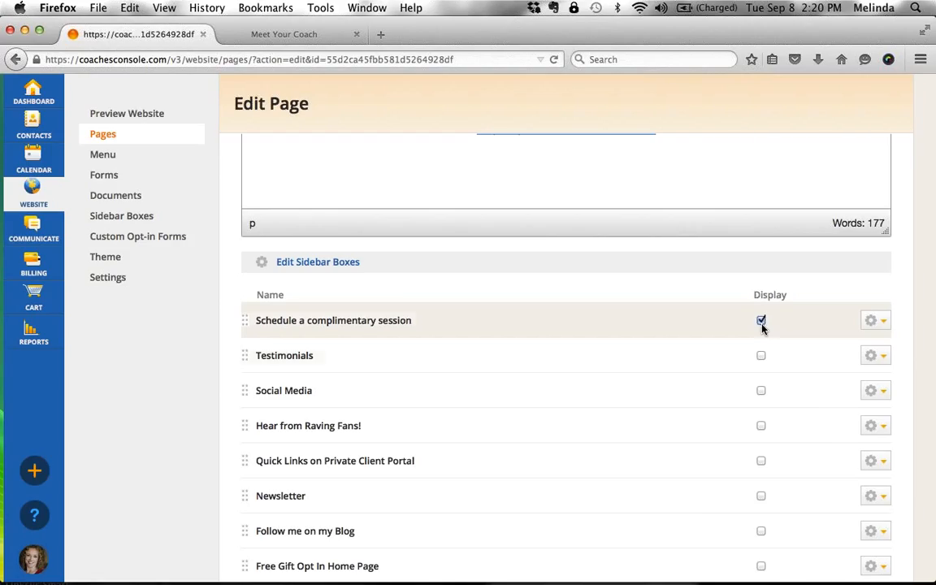
left_click(761, 356)
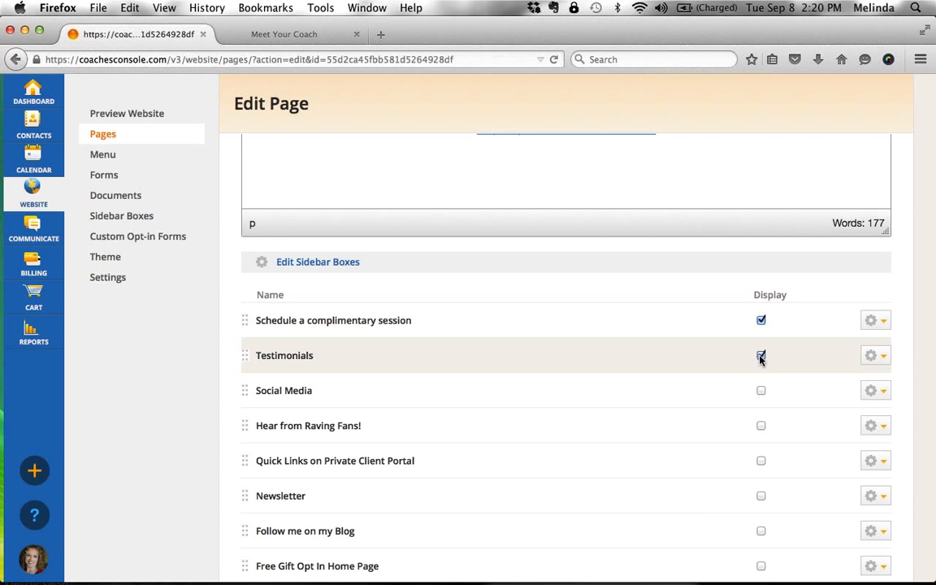
scroll(737, 303, "up", 10)
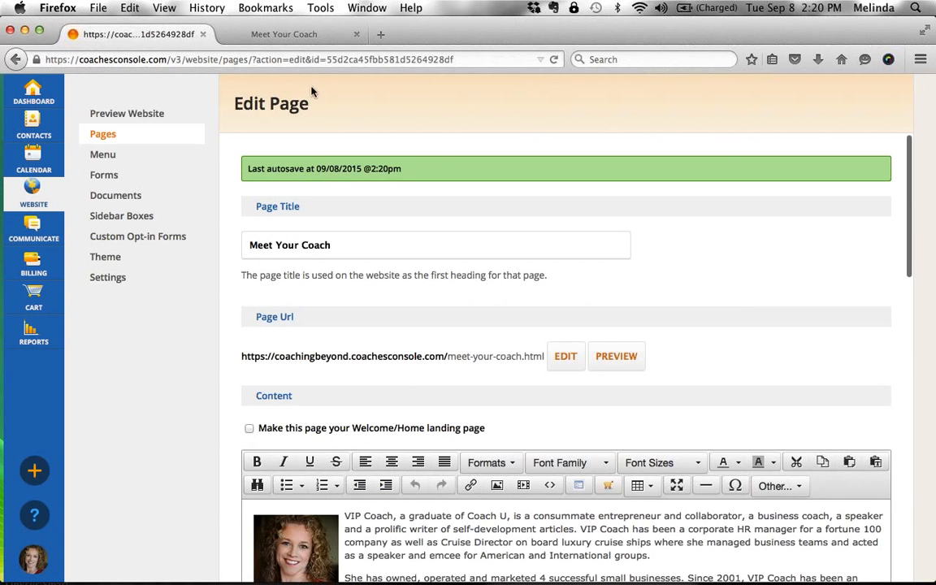
Open the Courage, Risks & Rewards page on the live website and examine its layout down to the Register Today! link
left_click(280, 34)
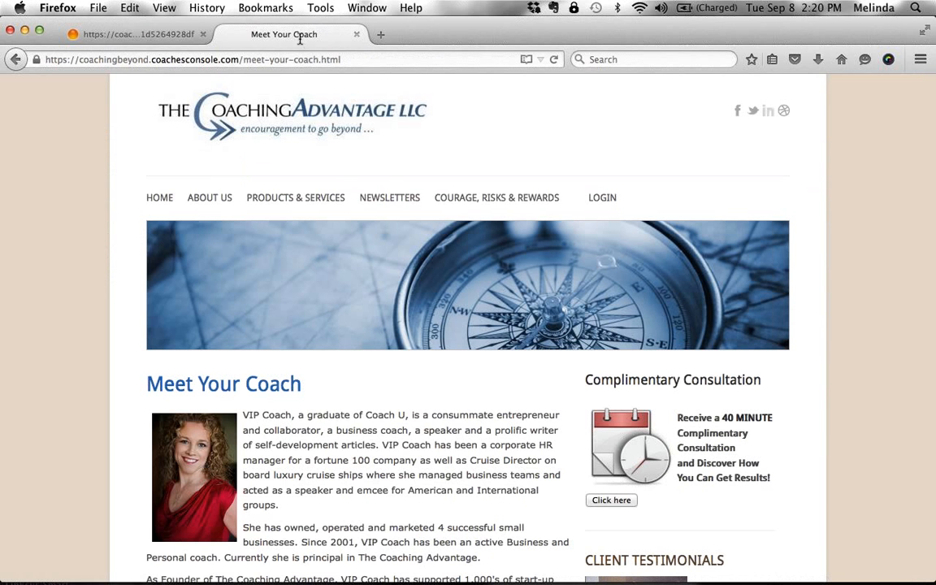
left_click(470, 198)
scroll(470, 200, "down", 5)
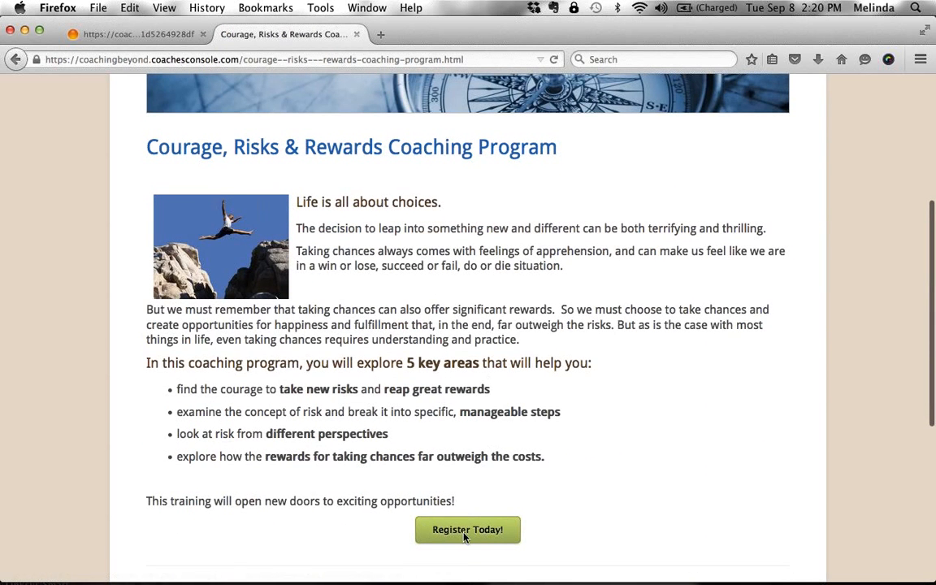
scroll(566, 533, "down", 1)
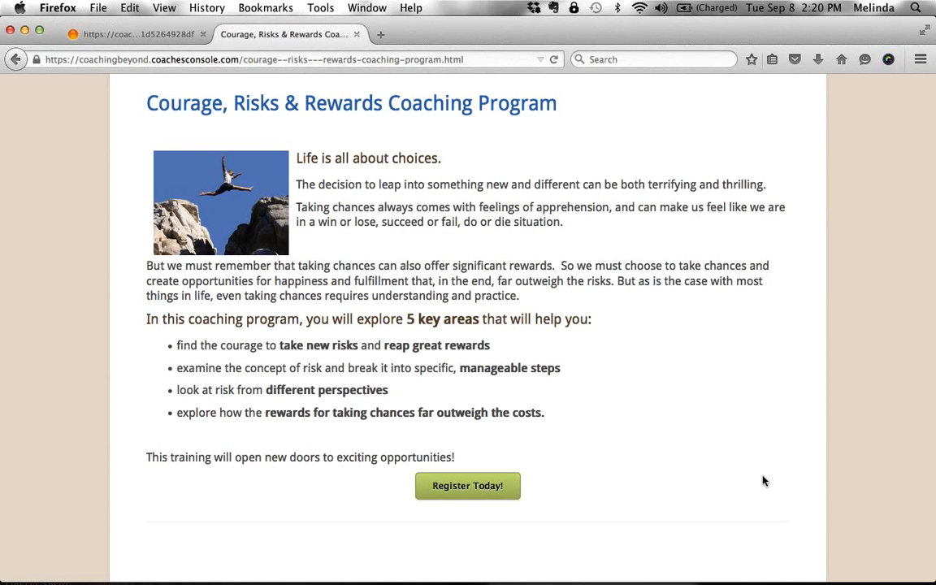
scroll(763, 481, "up", 5)
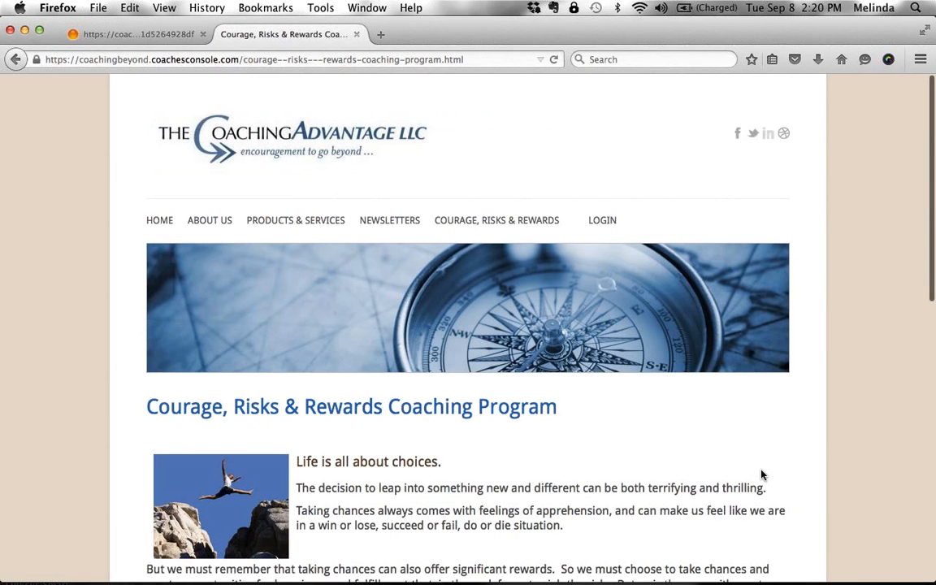
left_click(922, 56)
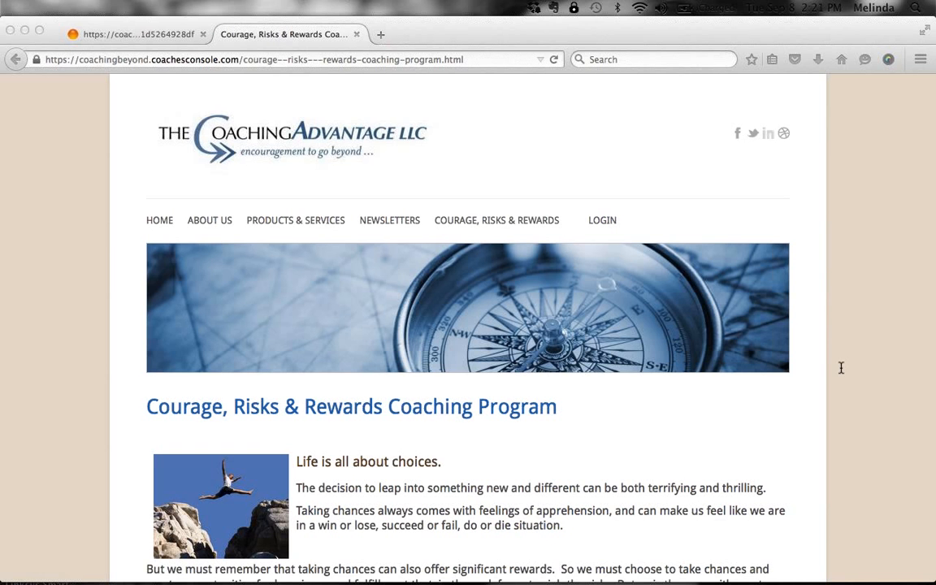
Return to Coaches Console, open the Testimonial Form for editing and view its form questions
left_click(150, 35)
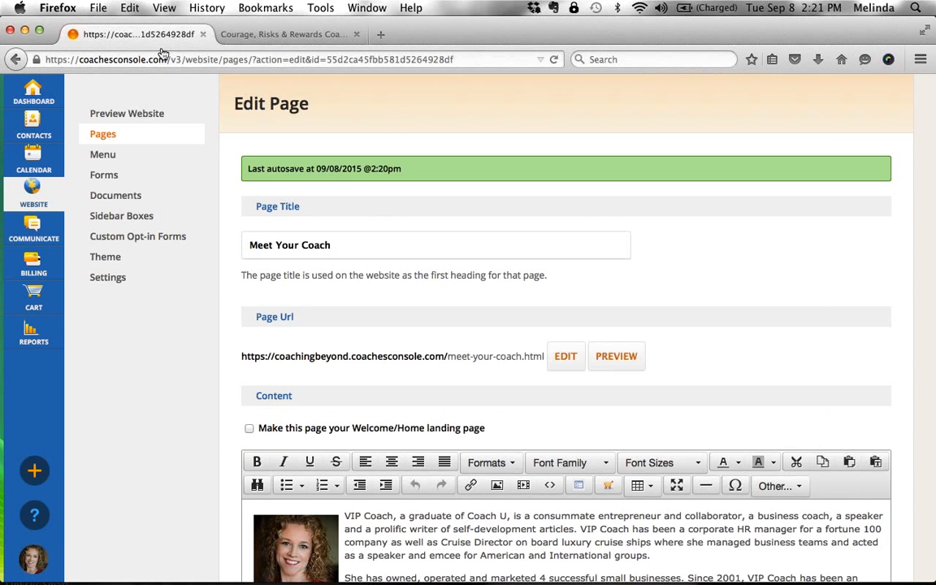
left_click(115, 179)
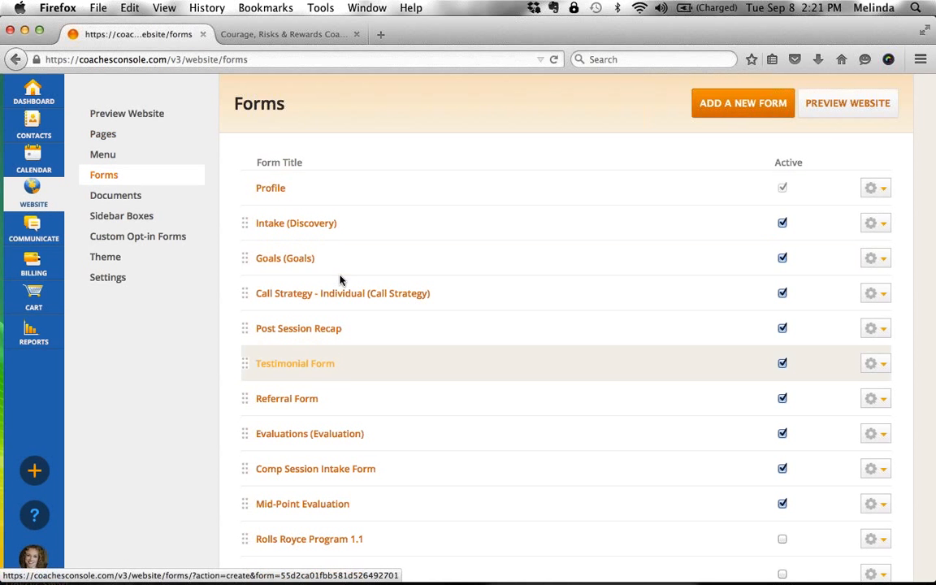
left_click(324, 365)
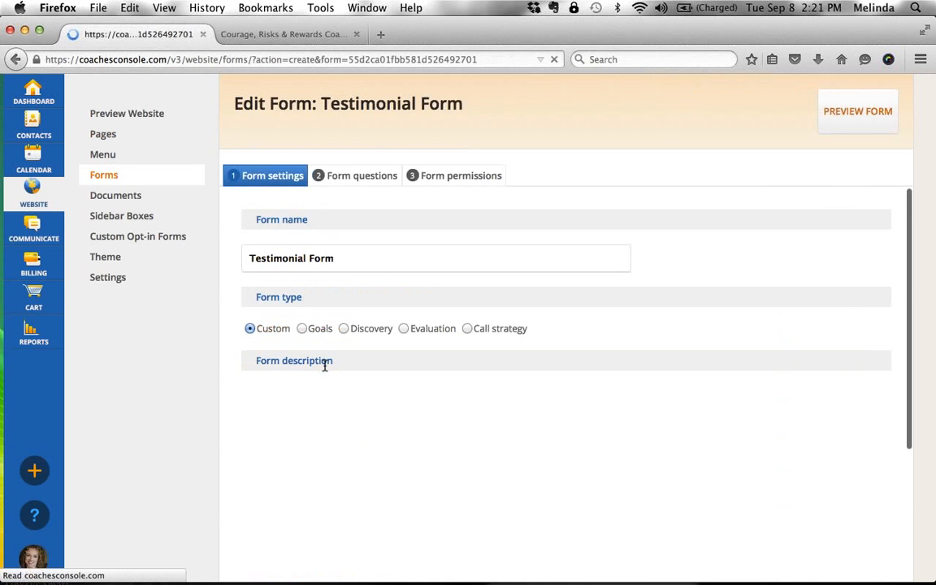
left_click(356, 182)
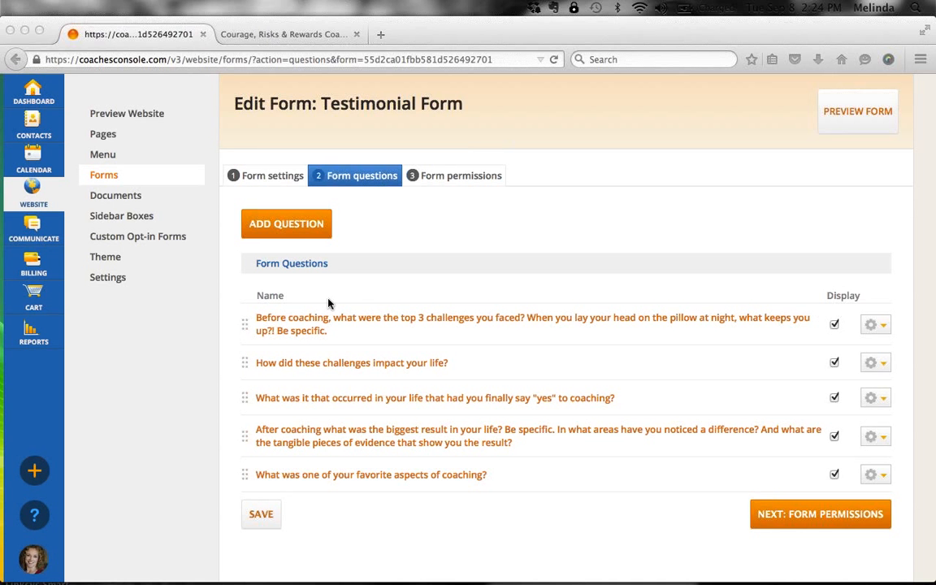
Reopen the Meet Your Coach page for editing and review its title, URL, content and sidebar boxes
left_click(106, 135)
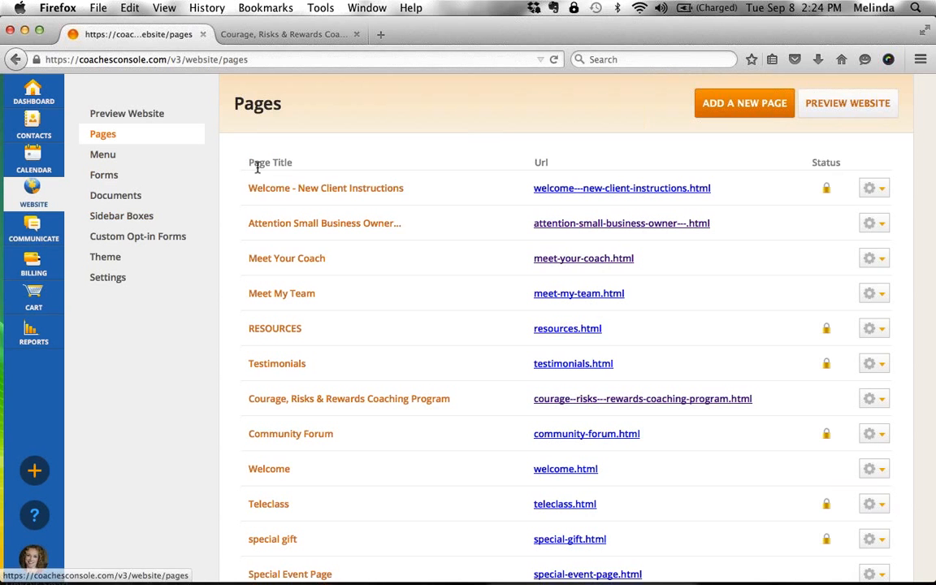
left_click(272, 258)
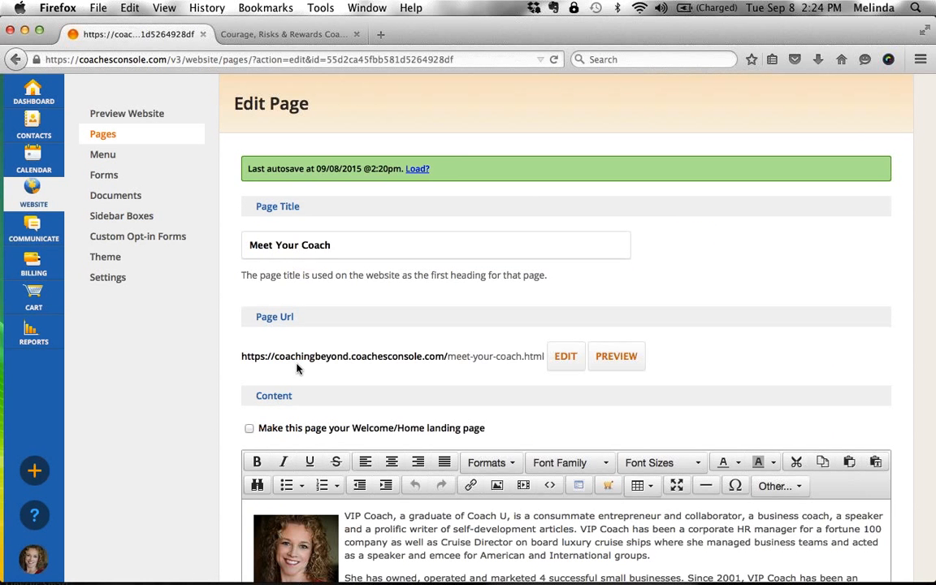
scroll(297, 369, "down", 5)
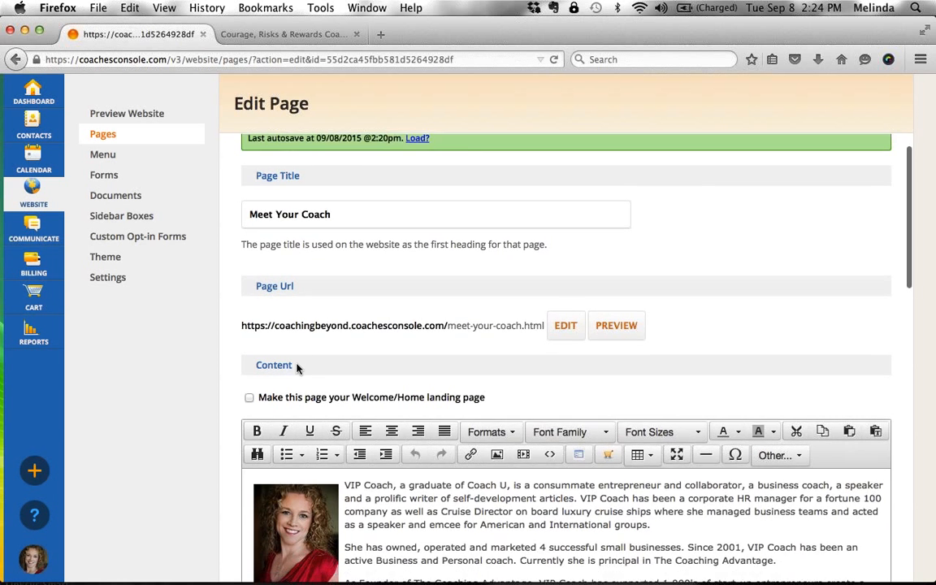
scroll(296, 369, "down", 7)
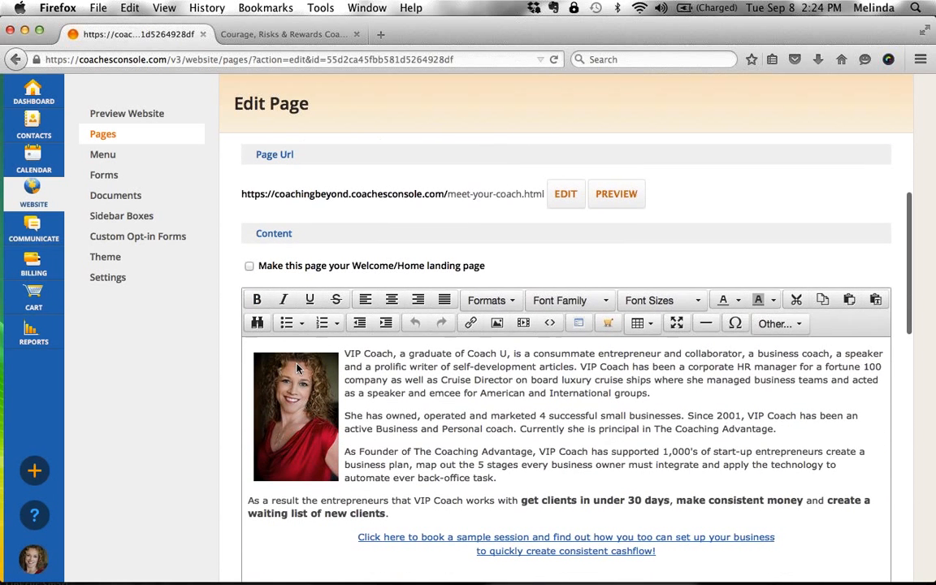
scroll(298, 367, "down", 9)
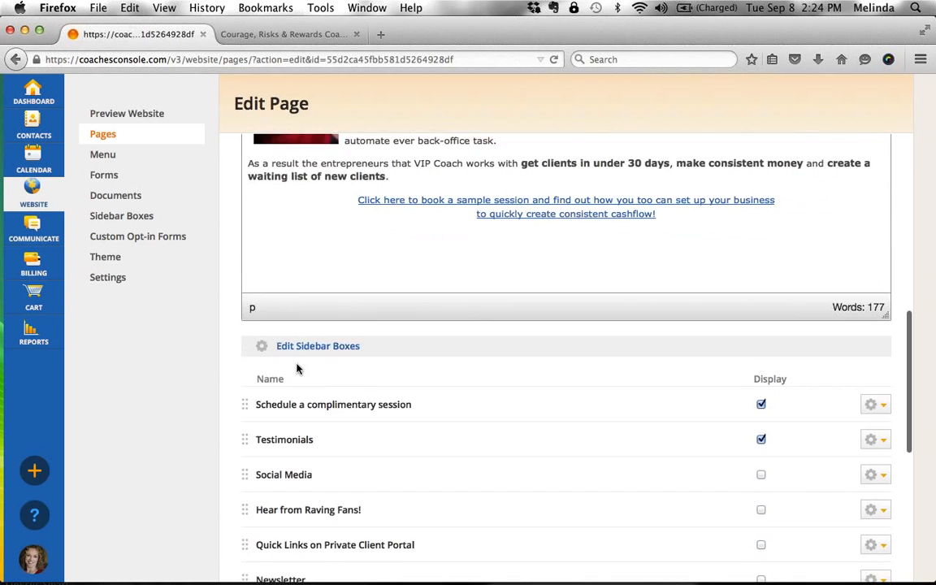
Review the sidebar box settings of the Meet Your Coach page, and open the website's full list of sidebar boxes
left_click_drag(276, 144, 363, 147)
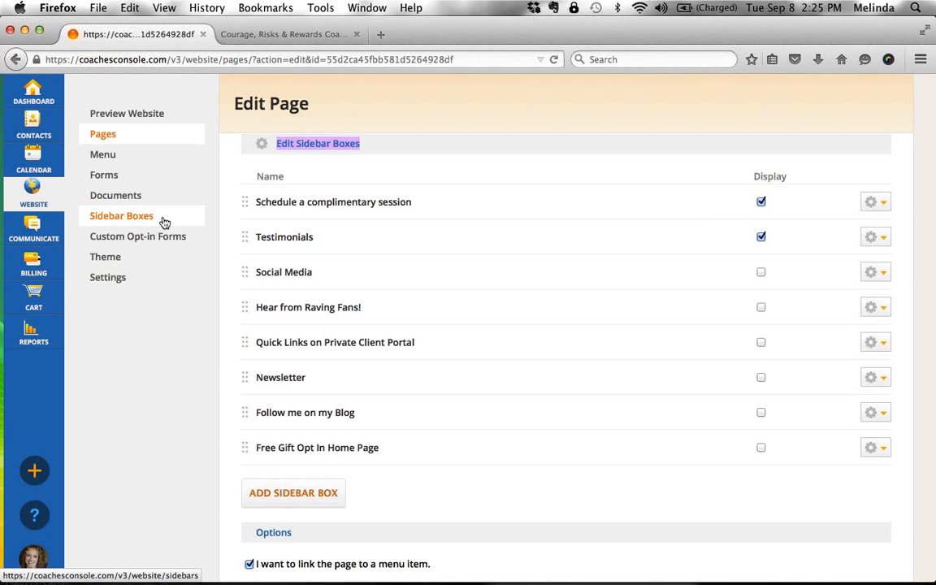
left_click(106, 223)
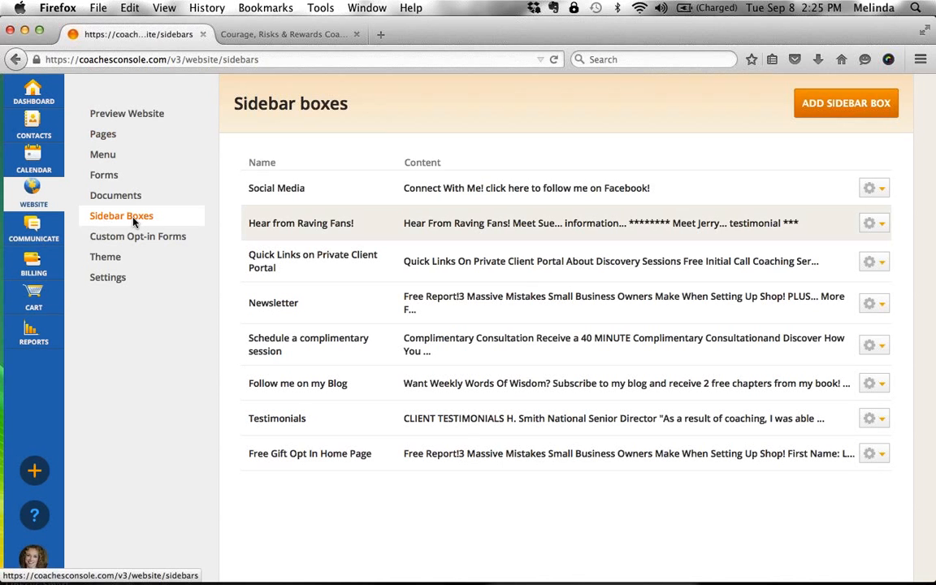
Draft a new sidebar box labelled "testimonial" with the content "enter your content....", view the heading formats, and discard the draft
left_click(838, 114)
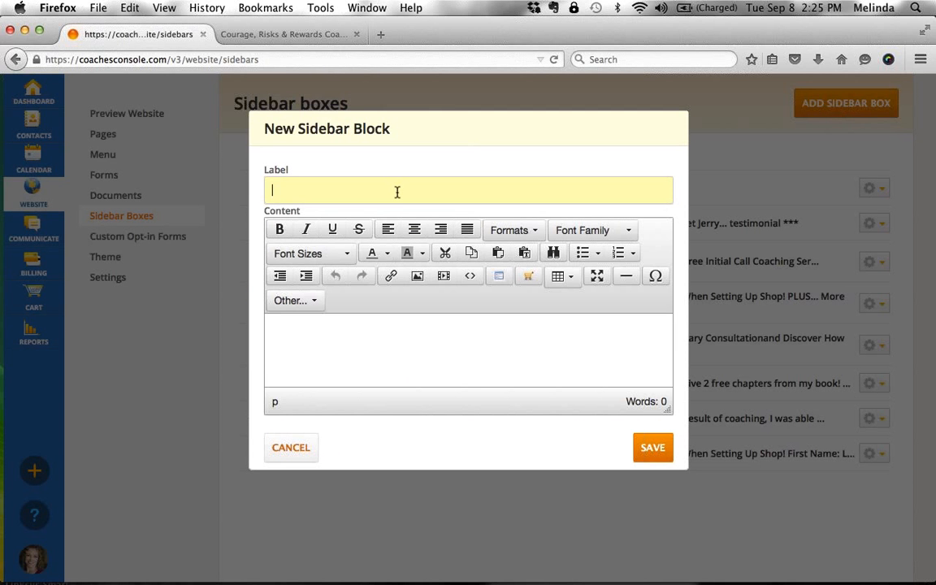
type("testimonial")
left_click(390, 358)
type("enter your co")
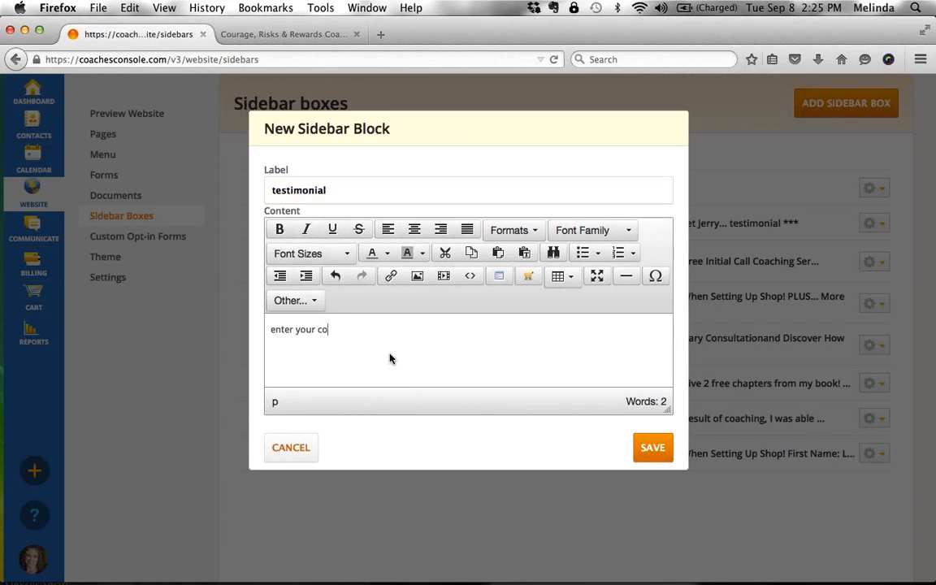
type("ntent....")
left_click(512, 230)
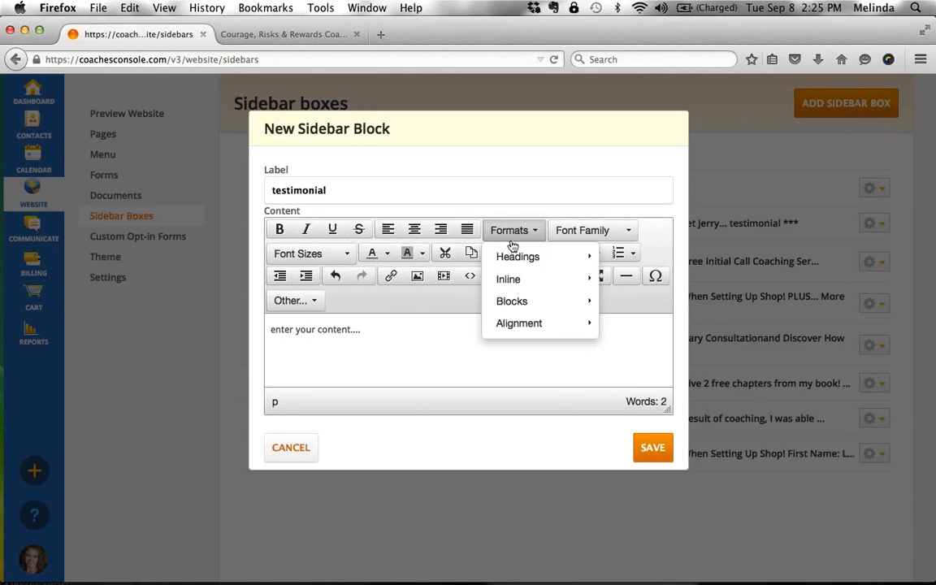
mouse_move(511, 265)
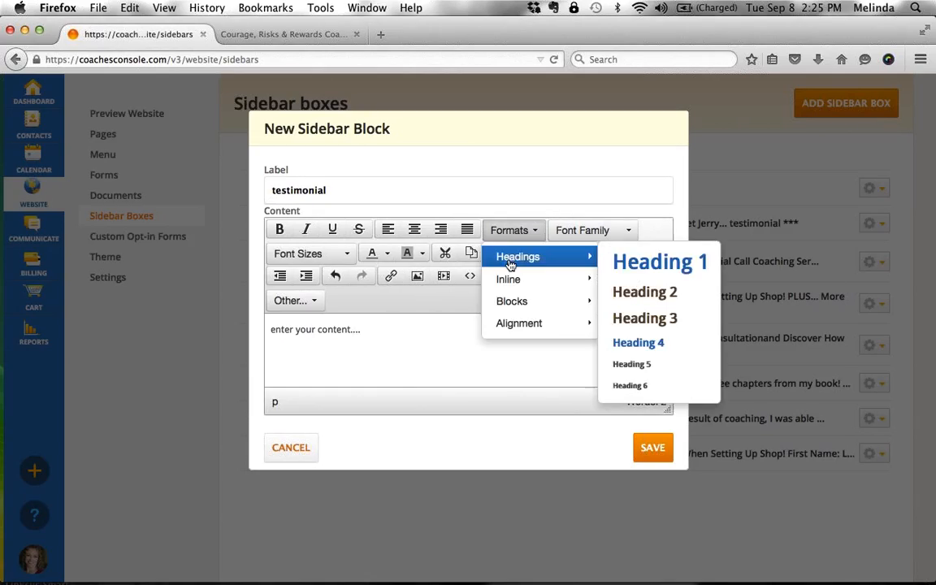
left_click(427, 349)
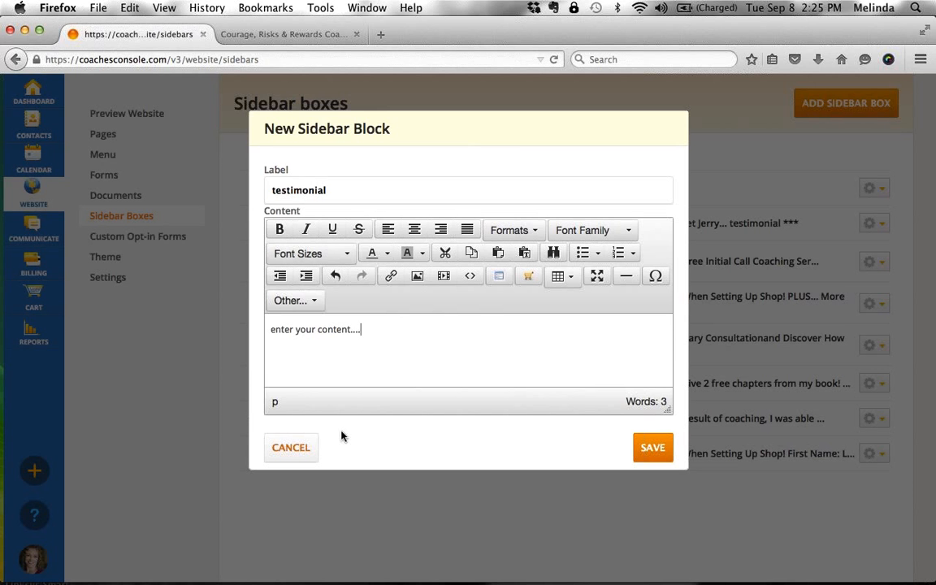
left_click(303, 448)
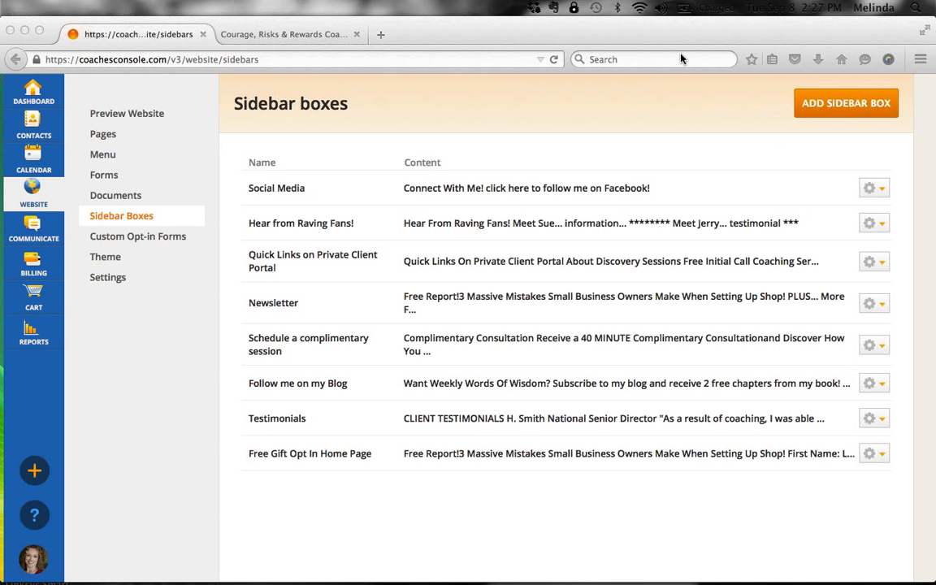
Open the Testimonials sidebar box for editing and insert an empty line below its CLIENT TESTIMONIALS heading
left_click(877, 421)
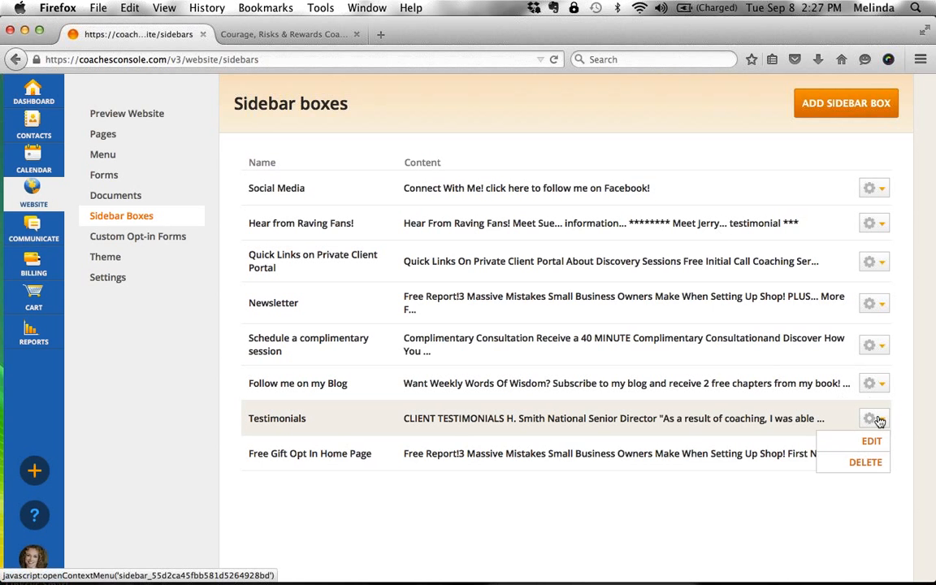
left_click(872, 441)
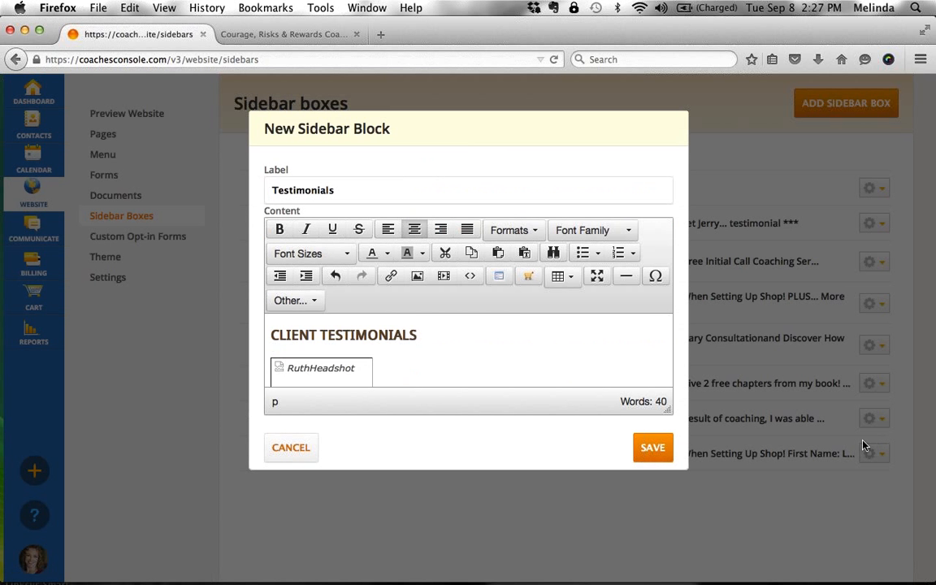
scroll(378, 384, "down", 1)
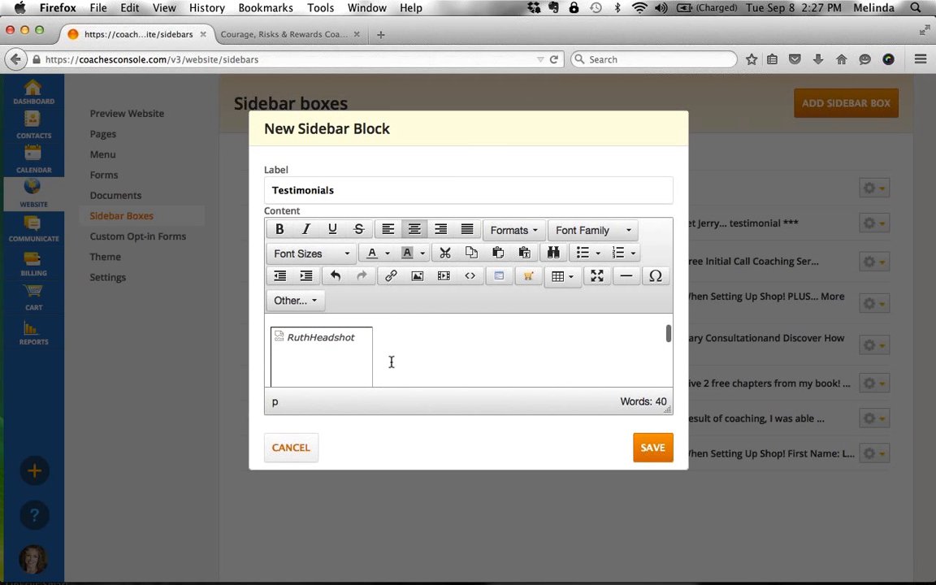
scroll(390, 360, "up", 1)
left_click(423, 334)
key("Return")
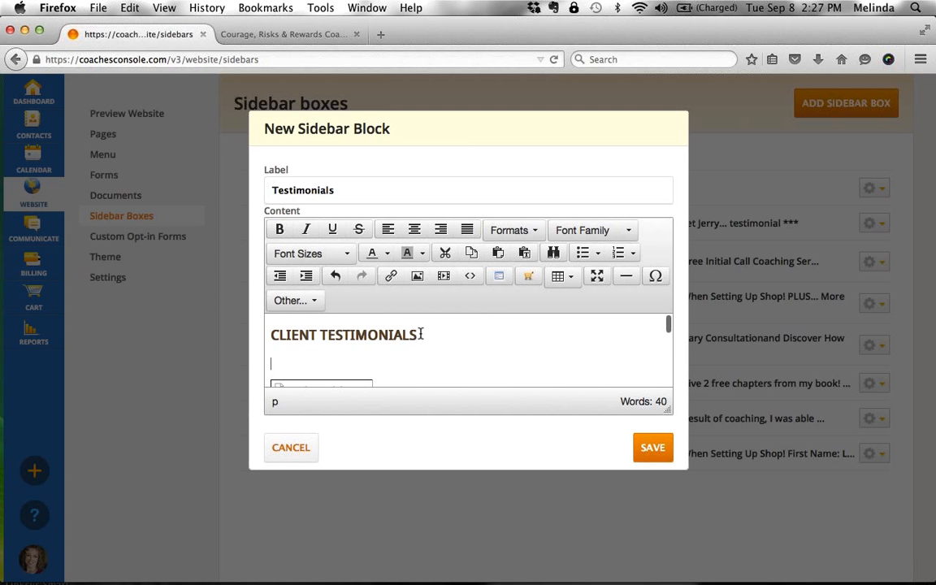
Examine the source and embed code options for inserting a video in the Testimonials box, and close the box without saving
left_click(439, 278)
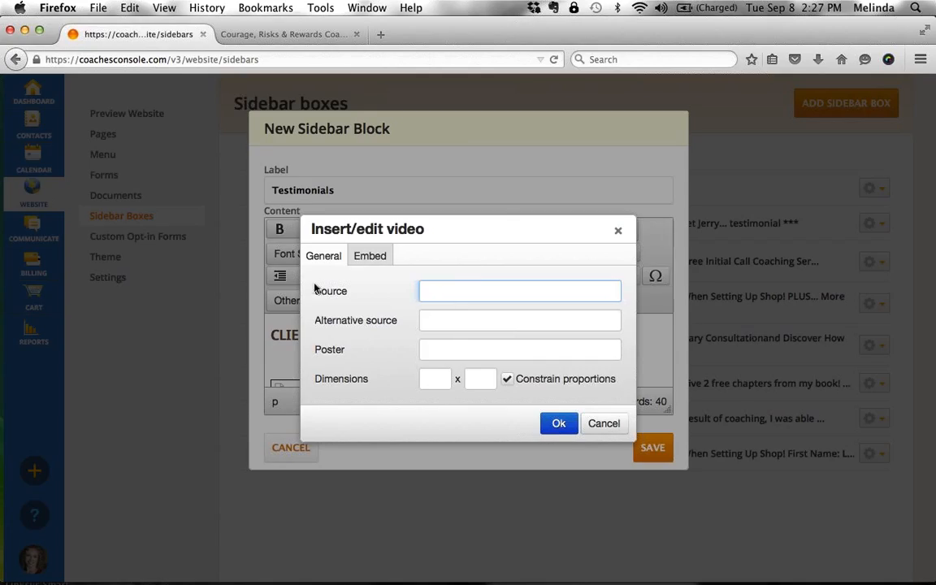
left_click(369, 253)
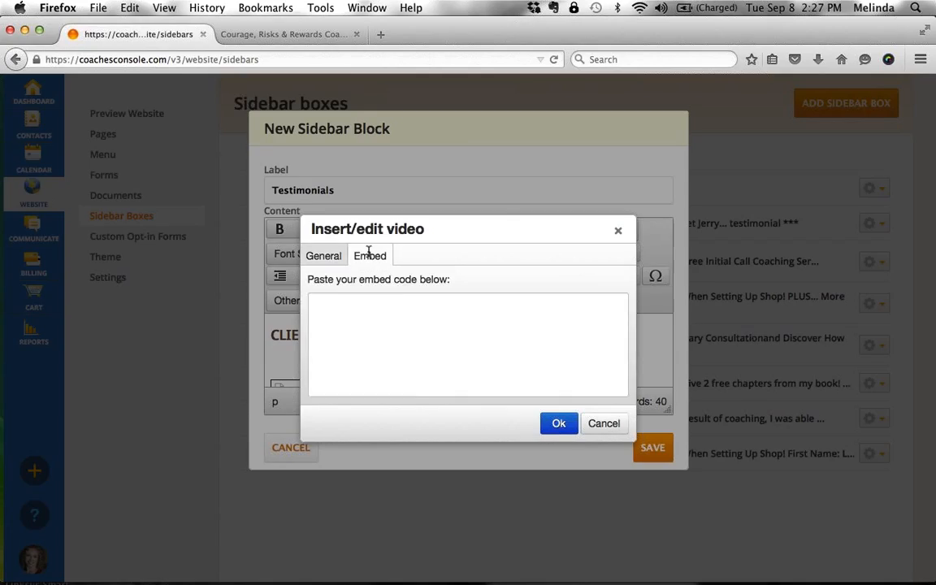
left_click(405, 279)
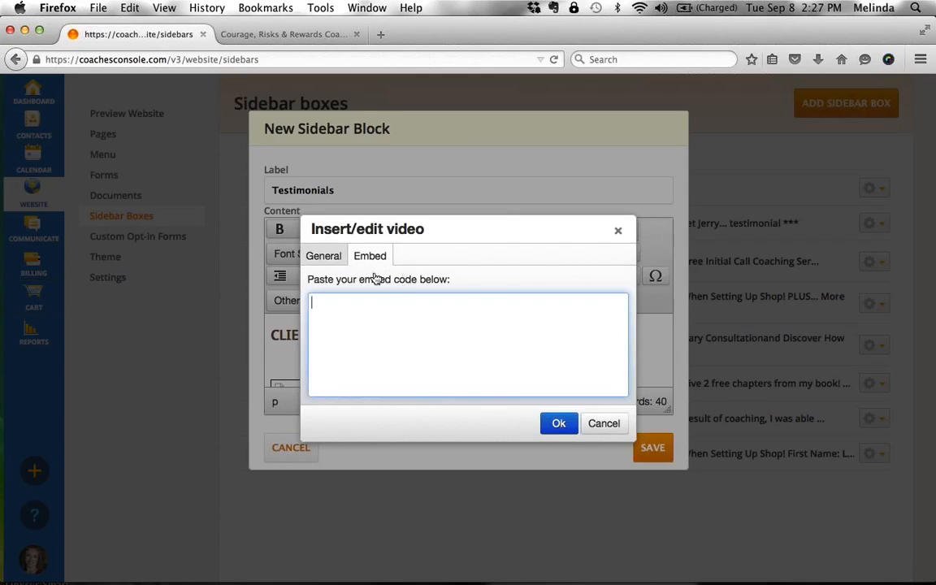
left_click(339, 261)
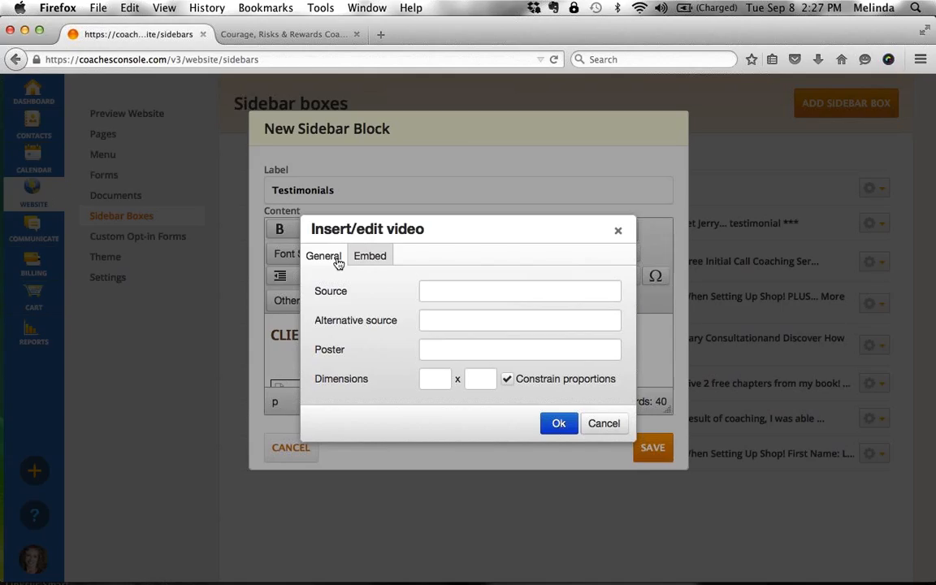
double_click(332, 293)
left_click(436, 295)
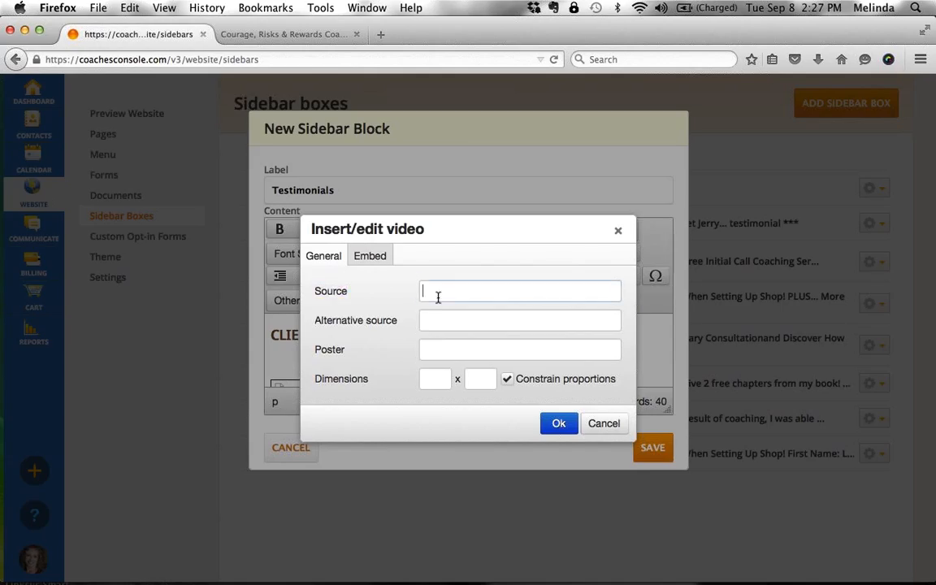
left_click(604, 424)
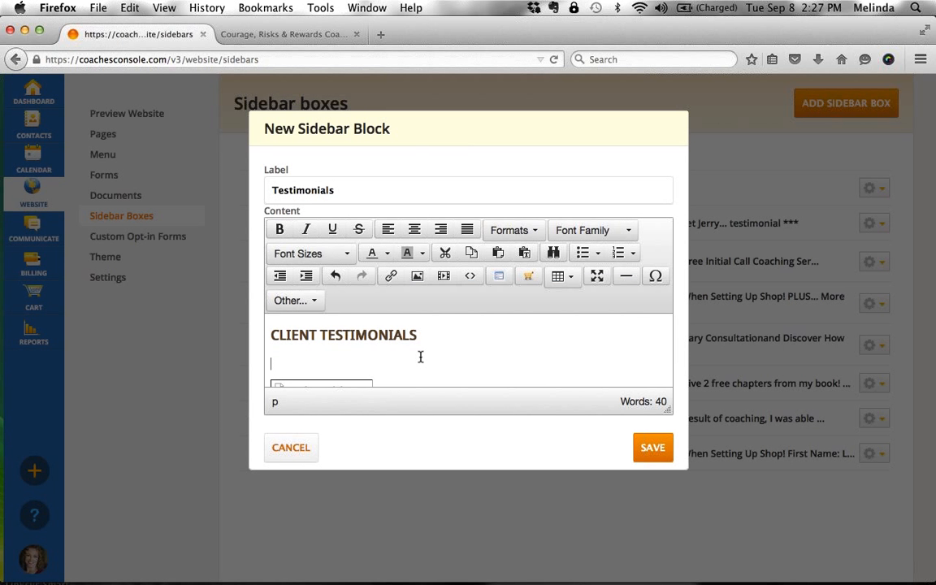
left_click(313, 448)
left_click(920, 56)
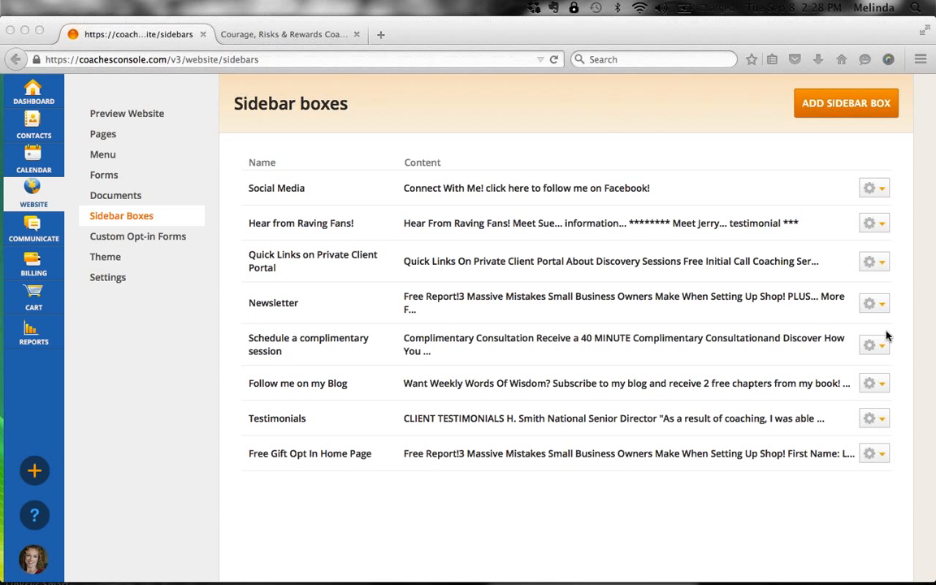
View the website's list of forms, and reopen the Meet Your Coach page for editing
left_click(113, 179)
left_click(113, 179)
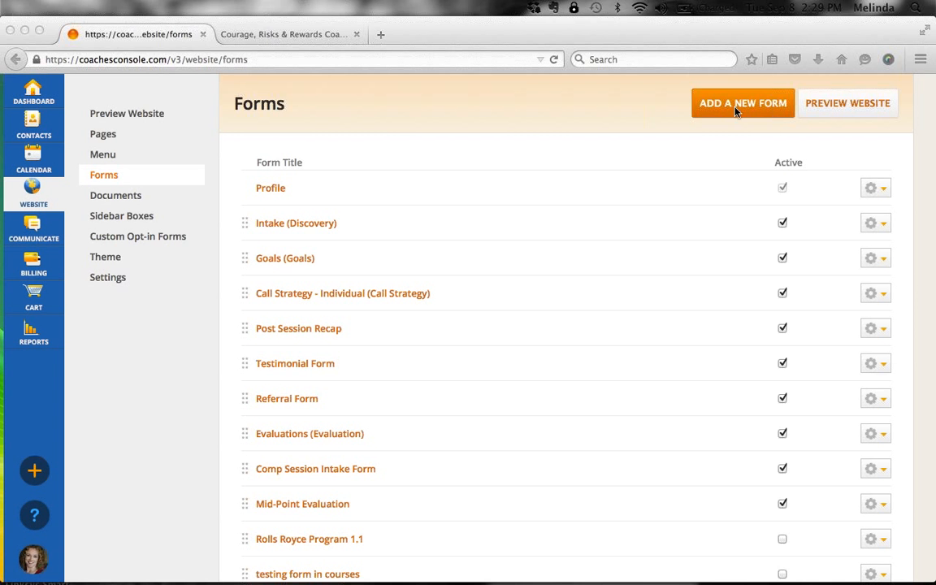
left_click(114, 137)
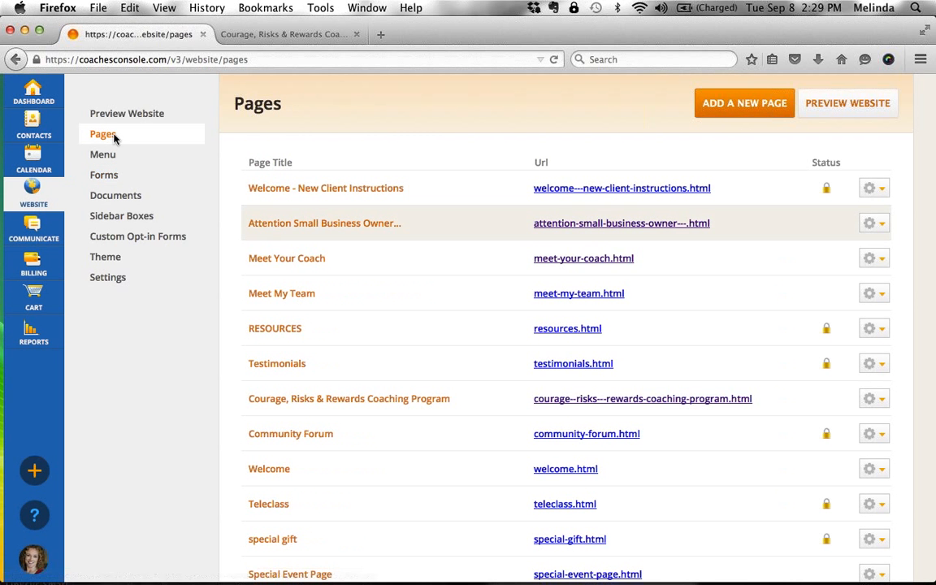
left_click(290, 257)
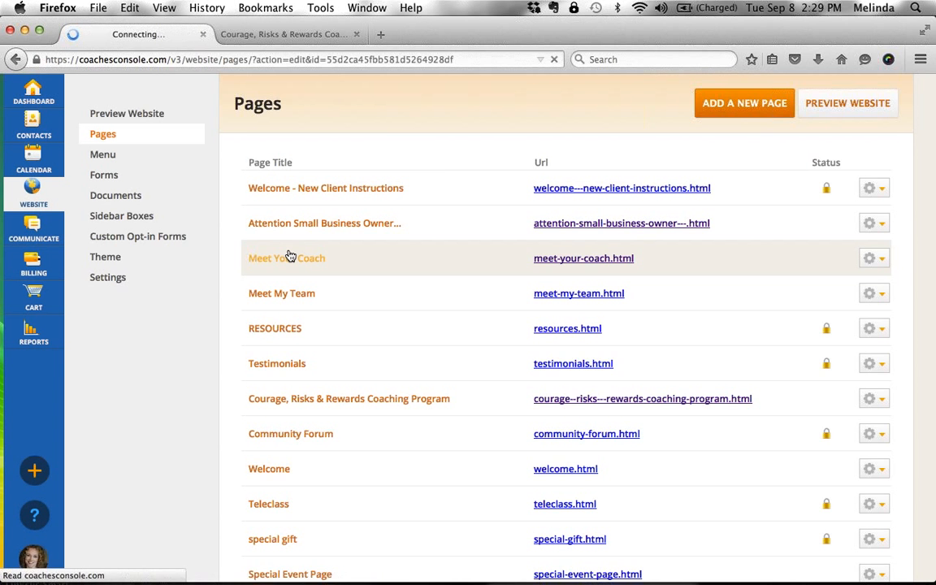
Draft a sidebar box labelled "Testimonial" with the content "enter answers...." from the Meet Your Coach page, and discard the draft
scroll(387, 308, "down", 20)
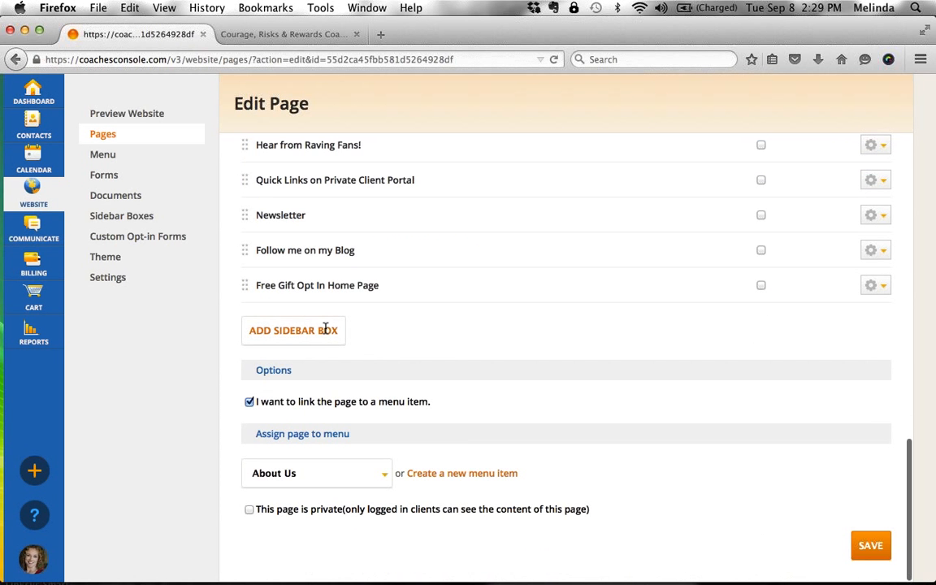
left_click(325, 330)
left_click(311, 198)
type("TE")
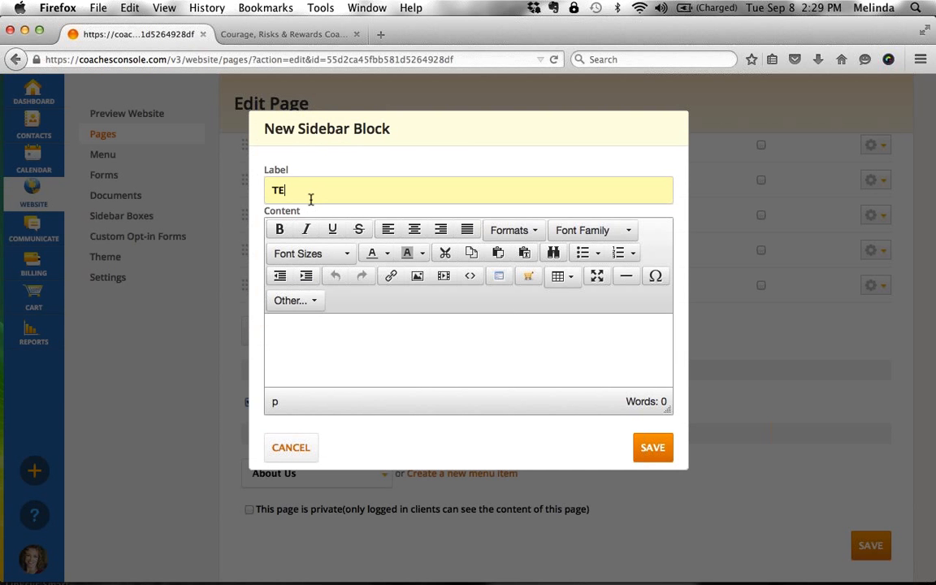
type("stimonial")
left_click(282, 190)
key("BackSpace")
type("e")
left_click(289, 349)
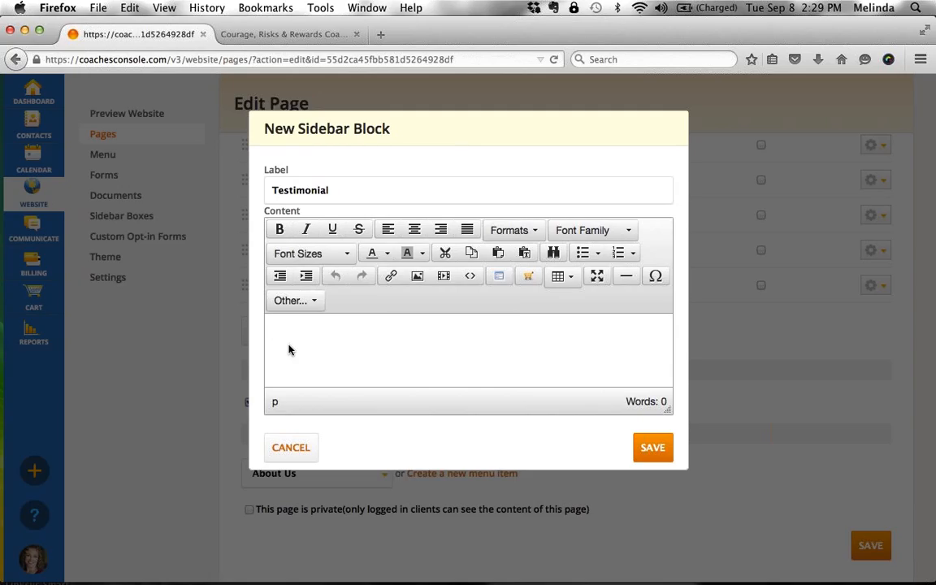
type("enter answers.")
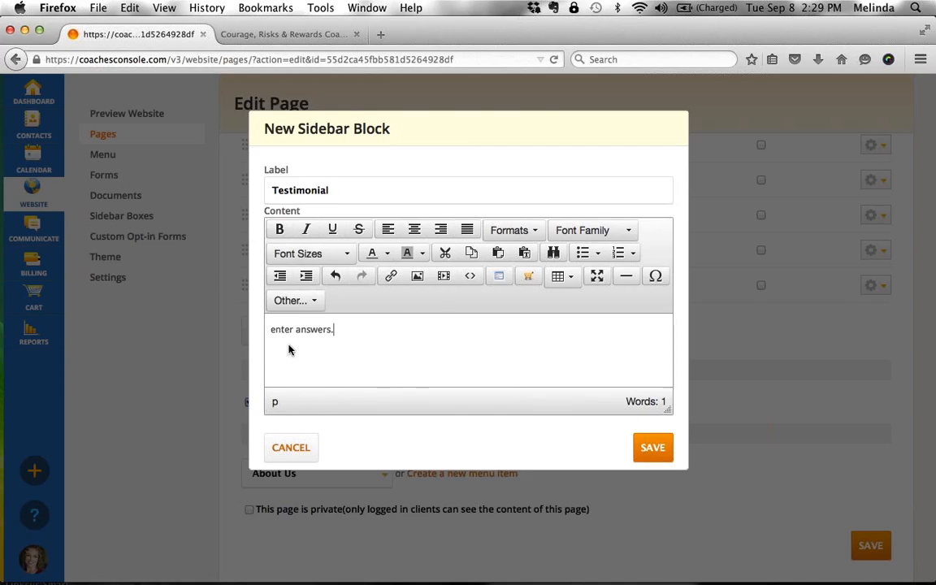
type("...")
left_click(308, 445)
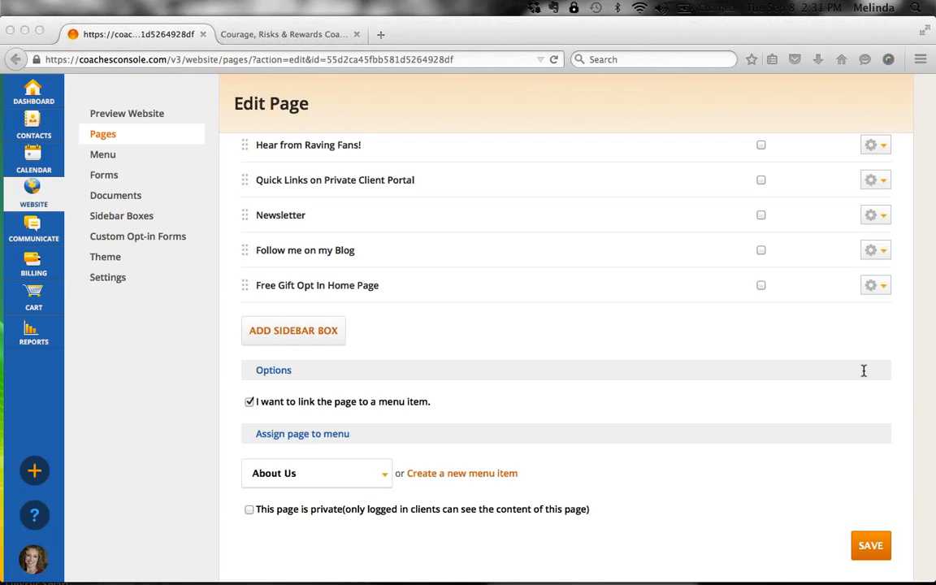
Add the text "pasted...." on a new line below the sample session link in the Meet Your Coach page content
scroll(604, 399, "up", 10)
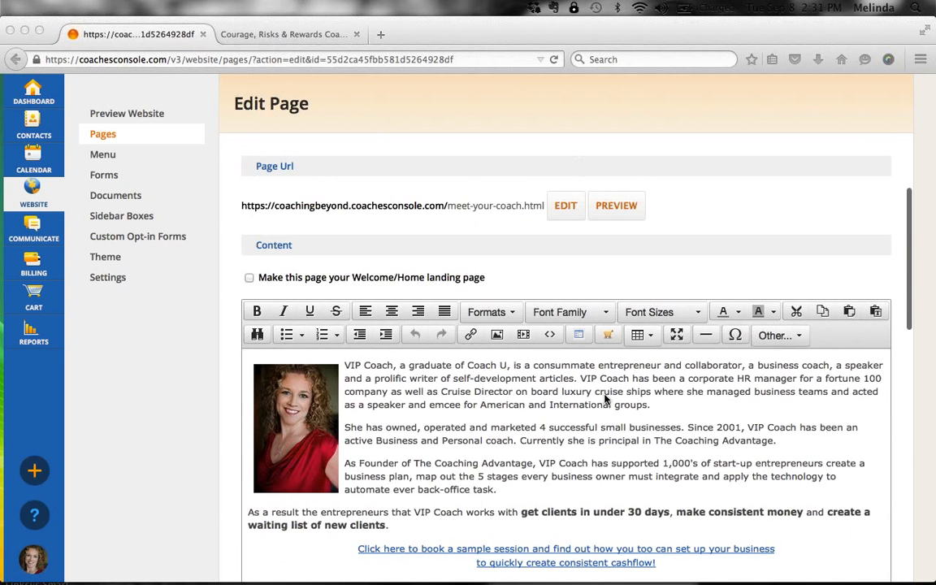
scroll(341, 434, "down", 5)
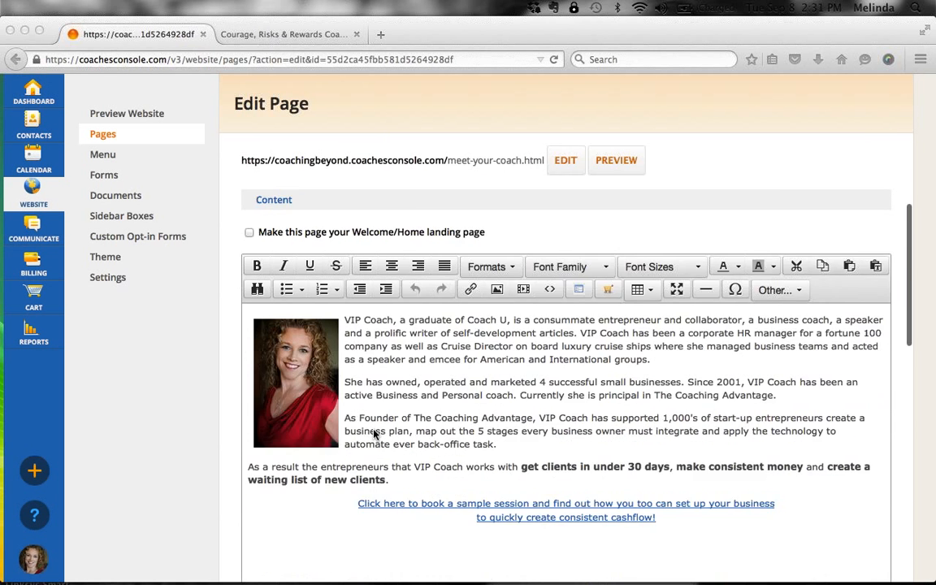
left_click(366, 440)
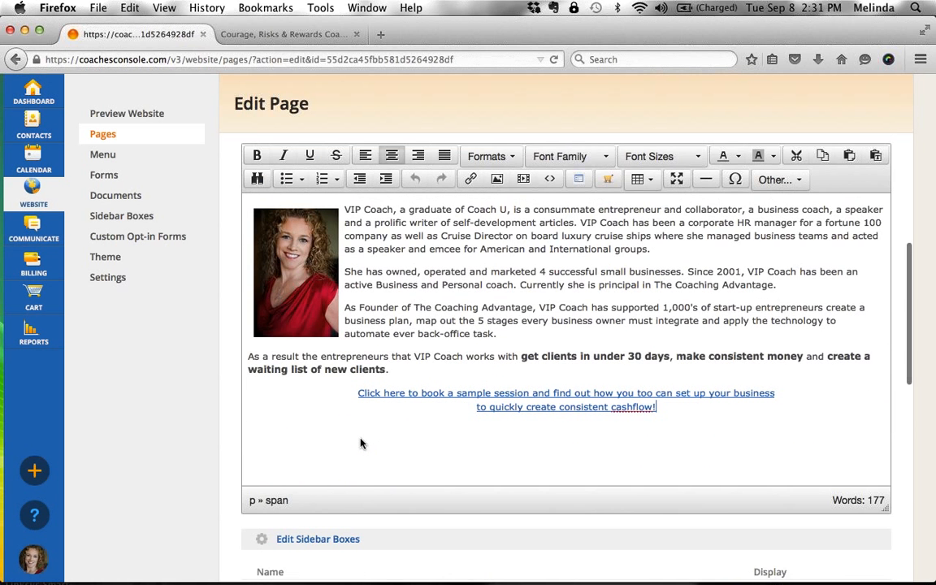
key("Return")
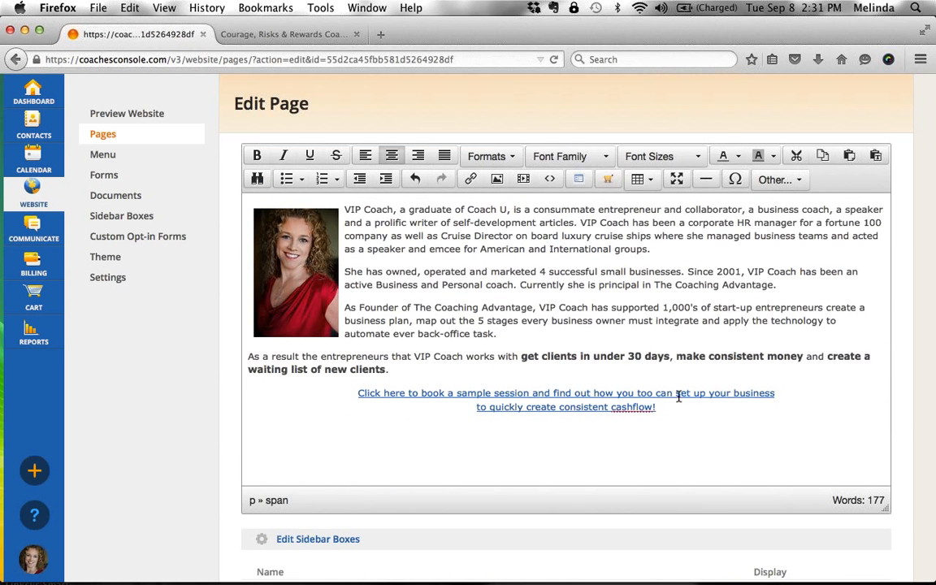
type("pasted....")
Delete the "pasted...." text from the Meet Your Coach page content
key("shift+Home")
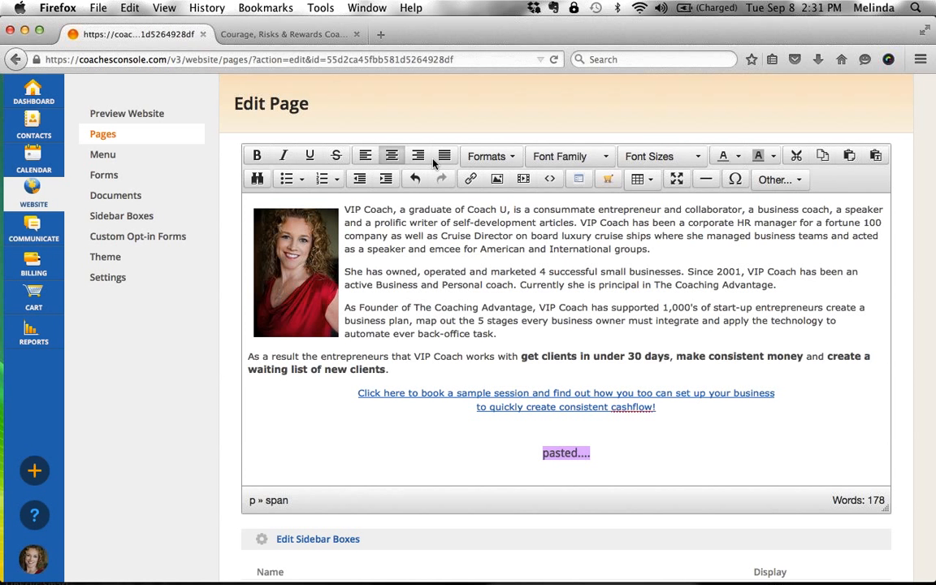
left_click(831, 179)
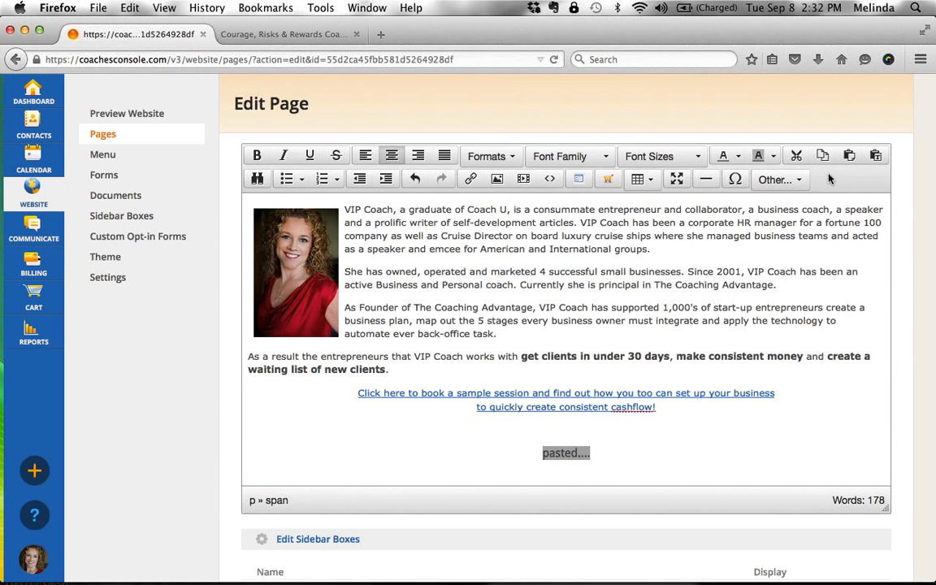
left_click_drag(644, 445, 603, 454)
key("BackSpace")
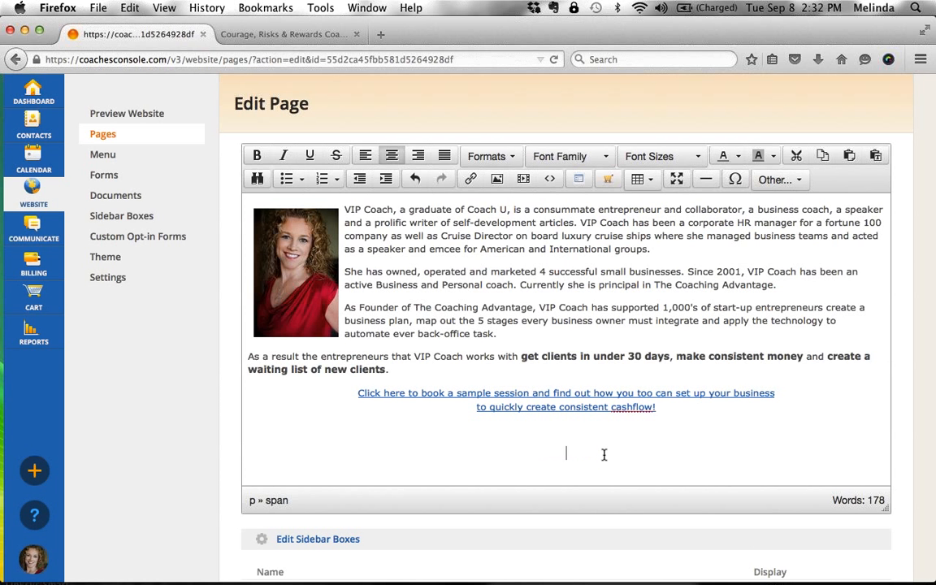
key("super+Tab")
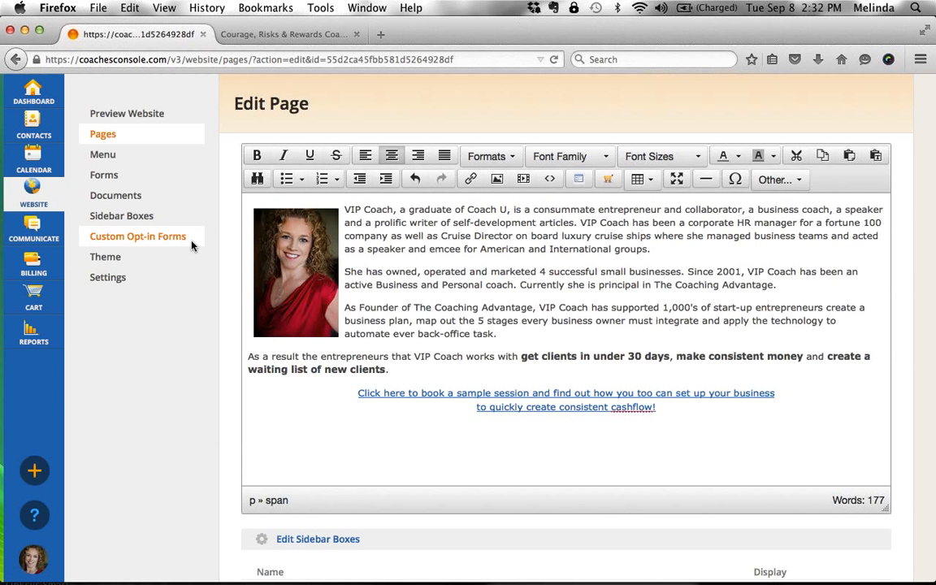
Open the home page of the live website and examine the free report opt-in form beside the page content
left_click(232, 36)
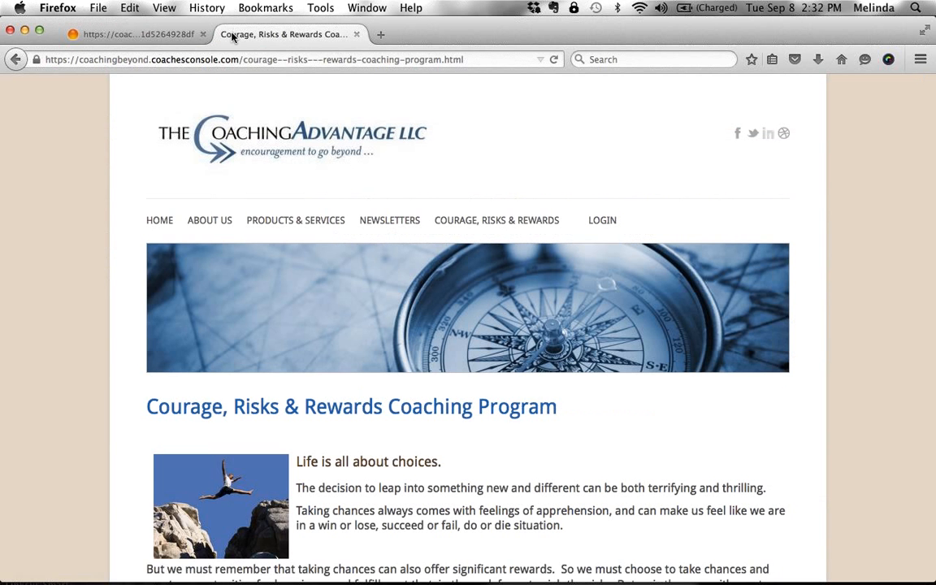
left_click(157, 220)
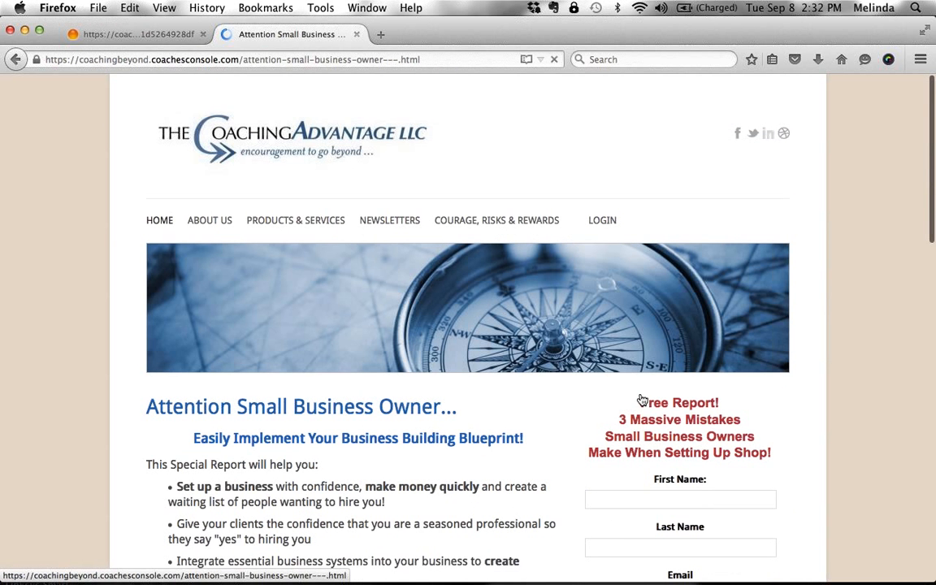
scroll(644, 548, "down", 3)
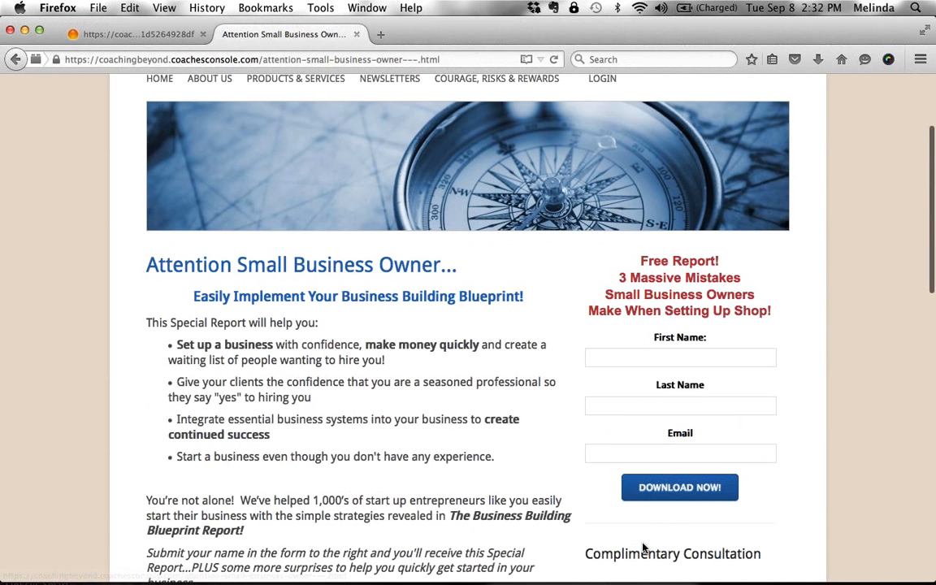
left_click_drag(577, 244, 652, 443)
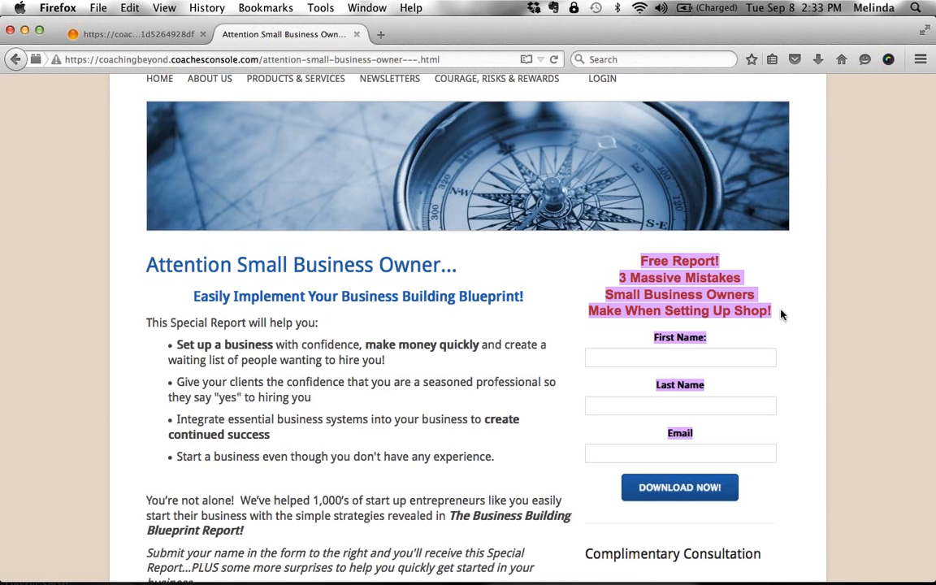
key("super+Tab")
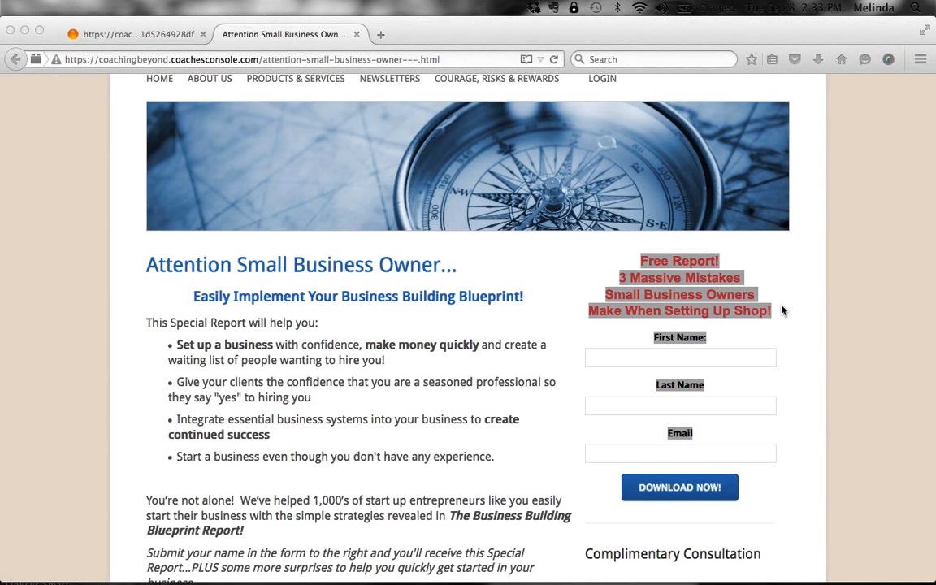
scroll(578, 337, "up", 4)
key("super+Tab")
left_click(580, 402)
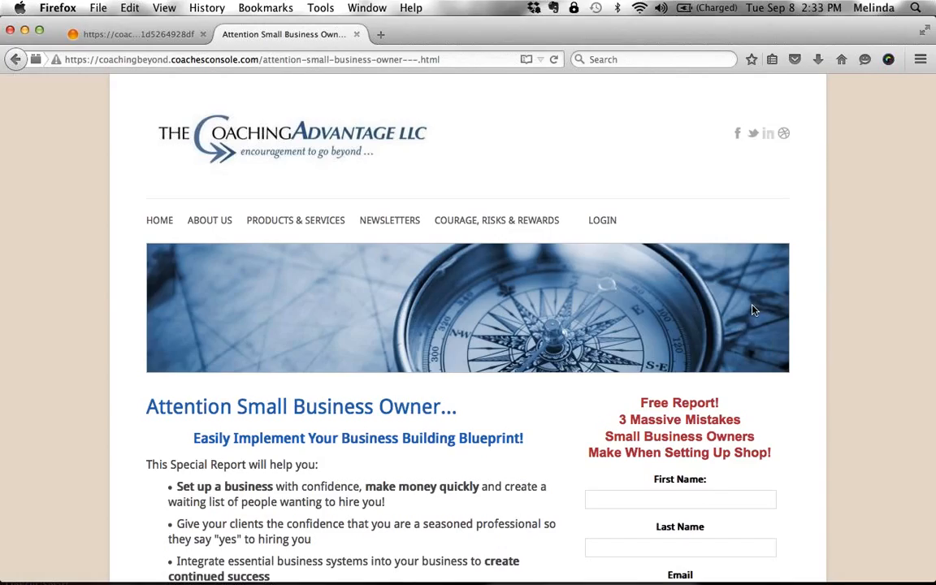
key("shift+super+2")
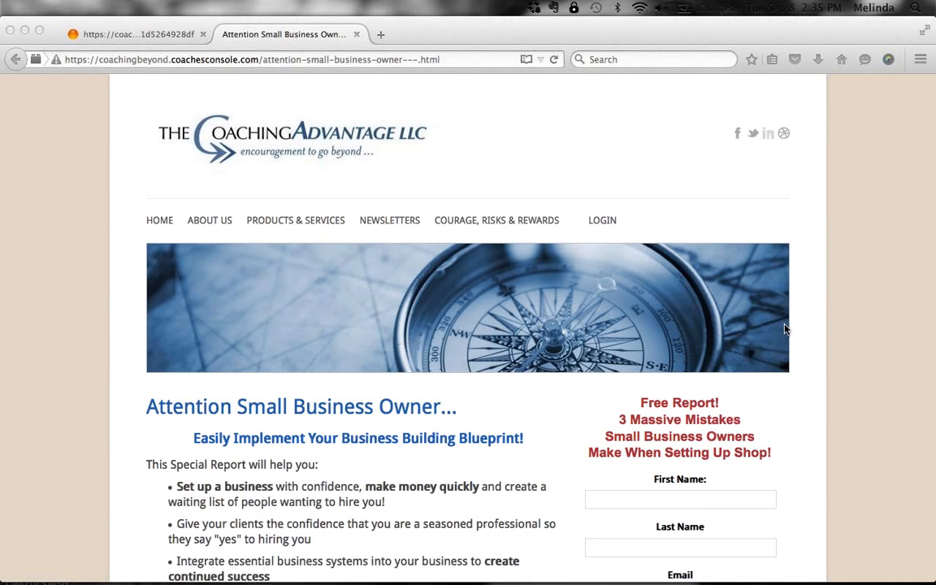
Add a block of available time to the calendar for all contacts on 09/08/2015 from 8:00am to 8:30am
left_click(144, 34)
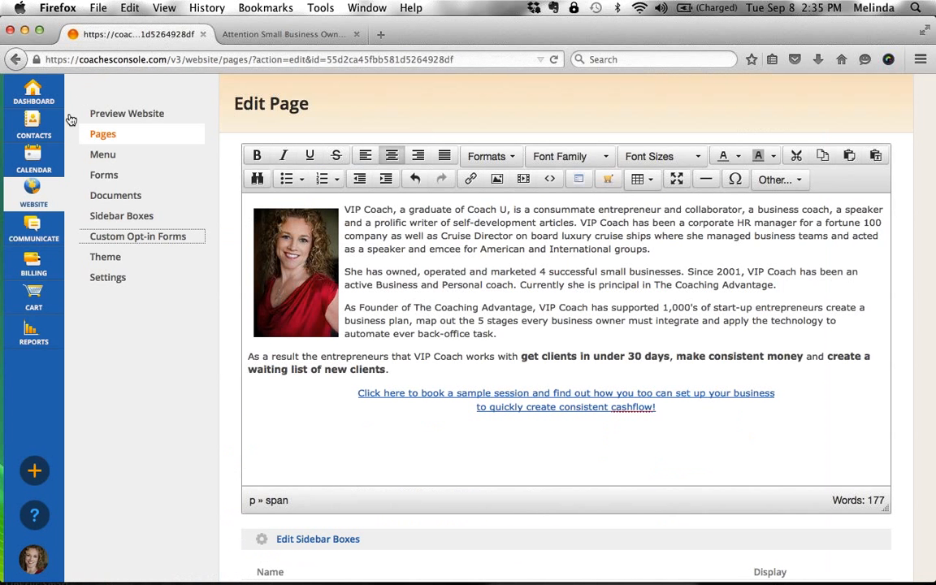
left_click(36, 156)
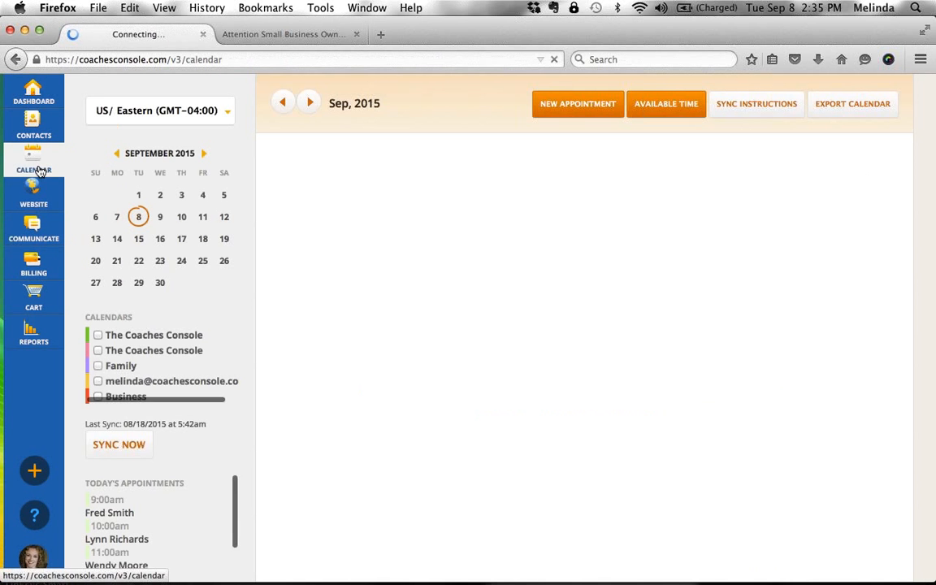
left_click(644, 119)
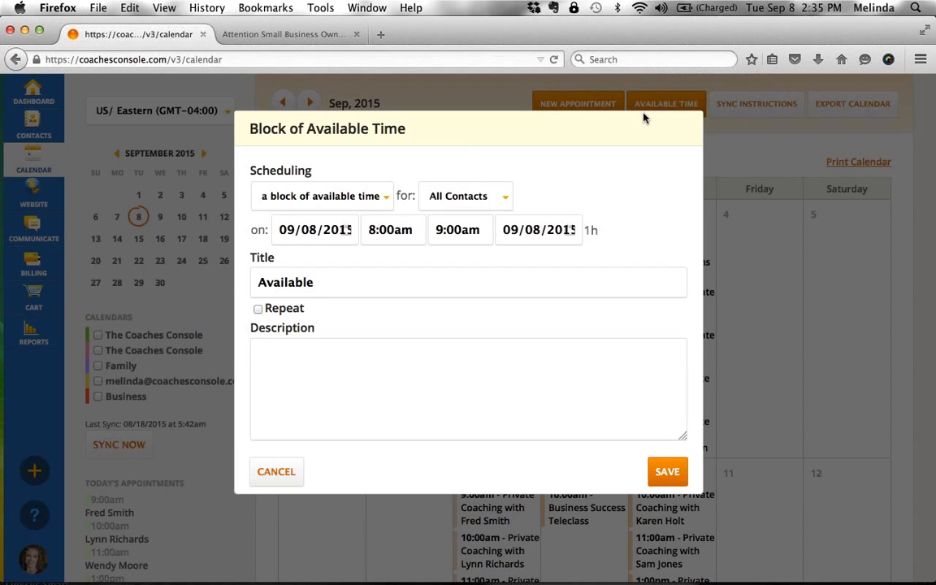
left_click(414, 230)
left_click(390, 271)
left_click(452, 235)
left_click(458, 258)
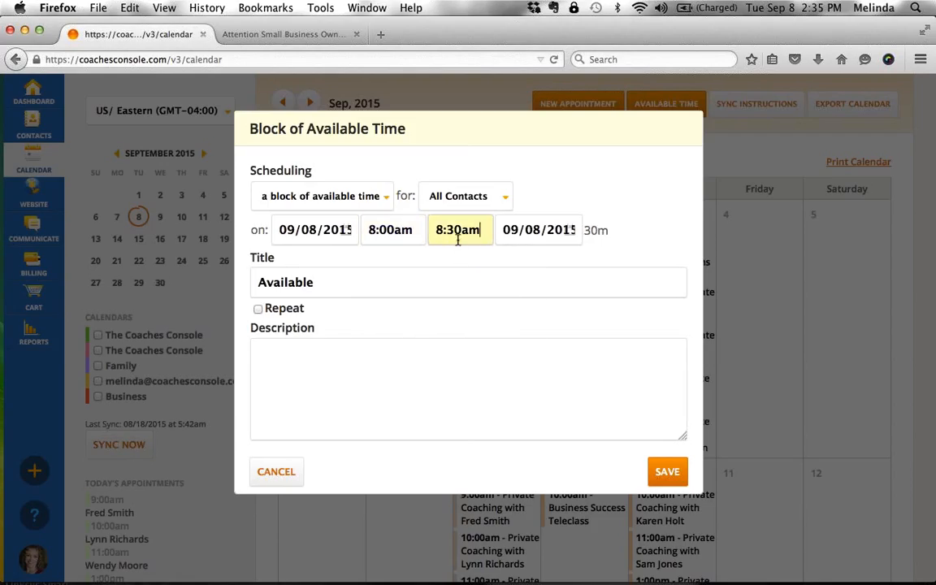
left_click(668, 472)
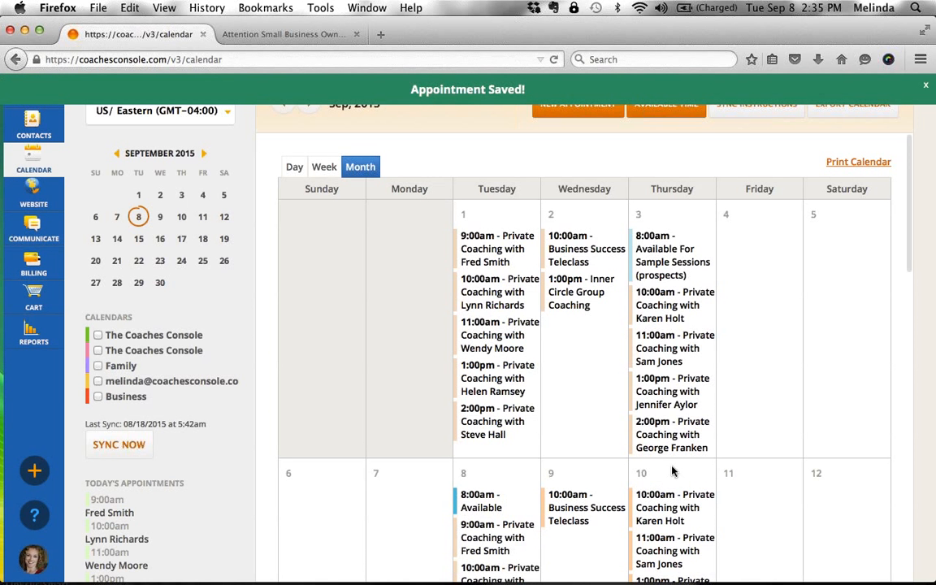
Find the new available time block on September 8 in the month calendar and view its appointment details
scroll(608, 445, "down", 5)
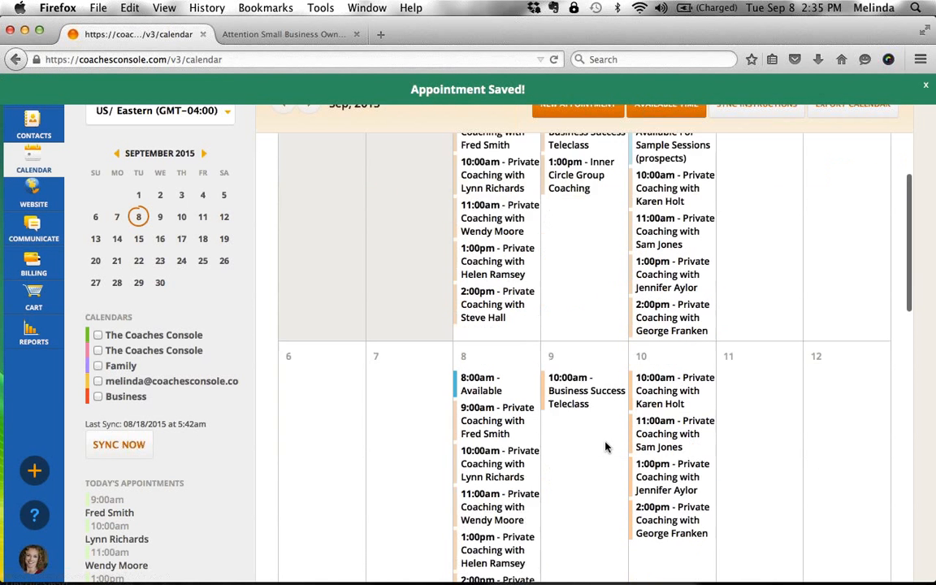
scroll(606, 445, "down", 3)
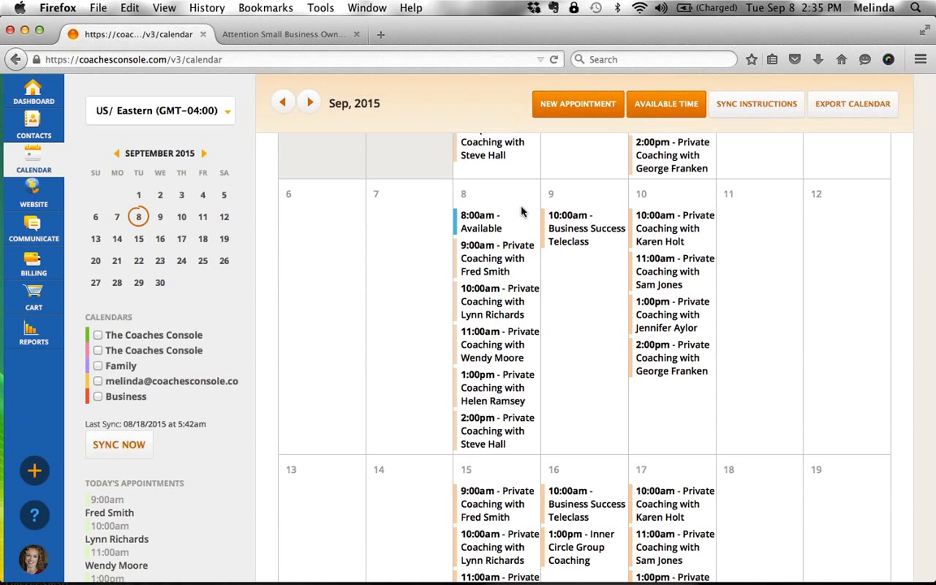
left_click(484, 221)
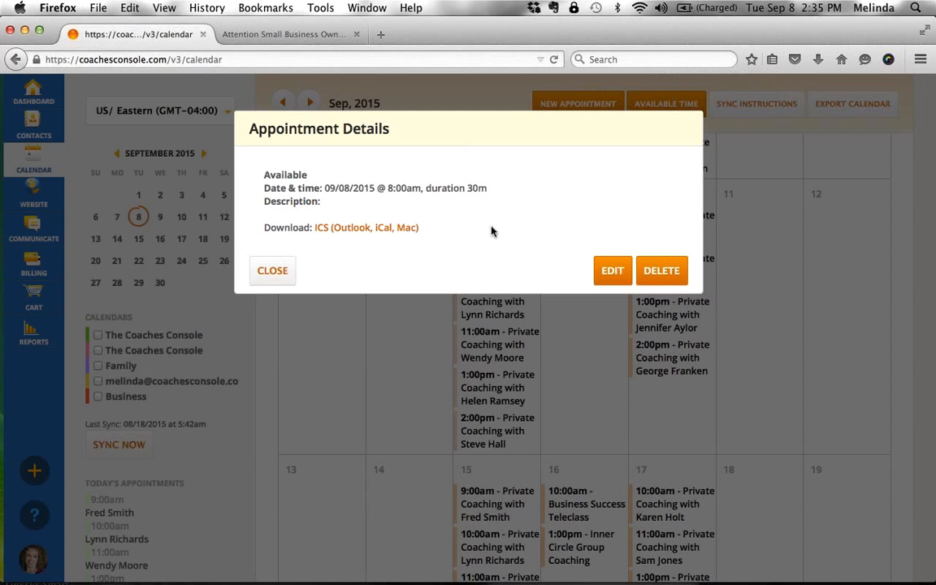
left_click(273, 273)
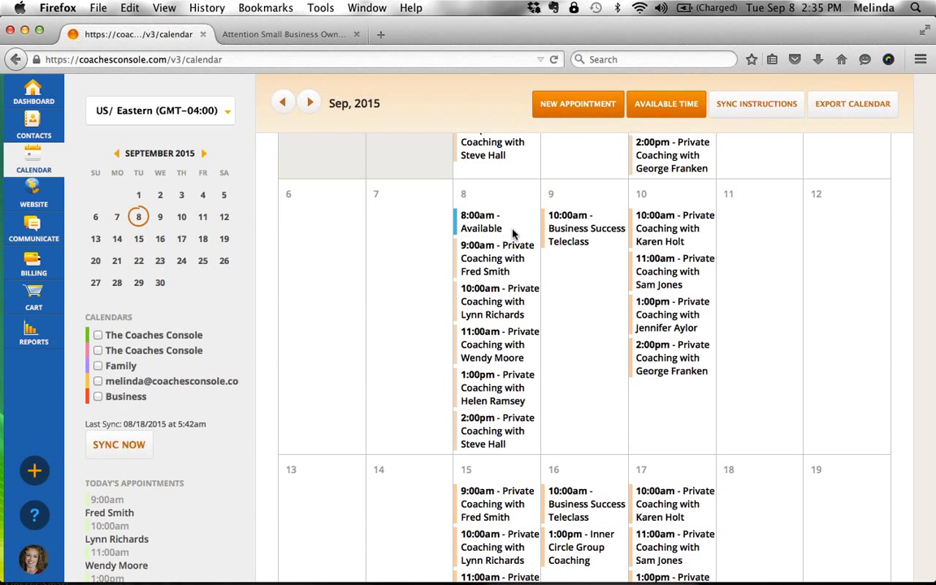
left_click_drag(505, 231, 462, 218)
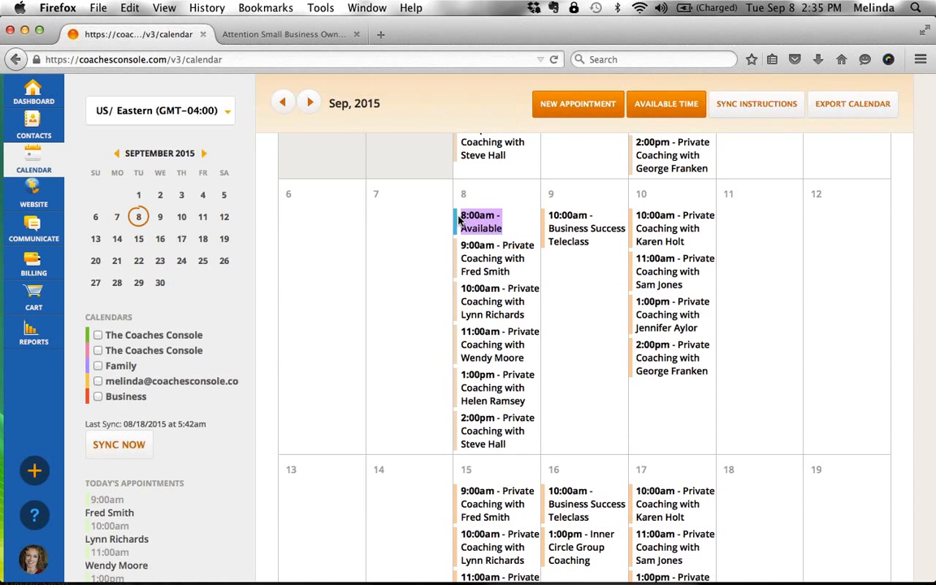
Edit the September 8 available time block and set its end time to 8:45am
left_click(491, 229)
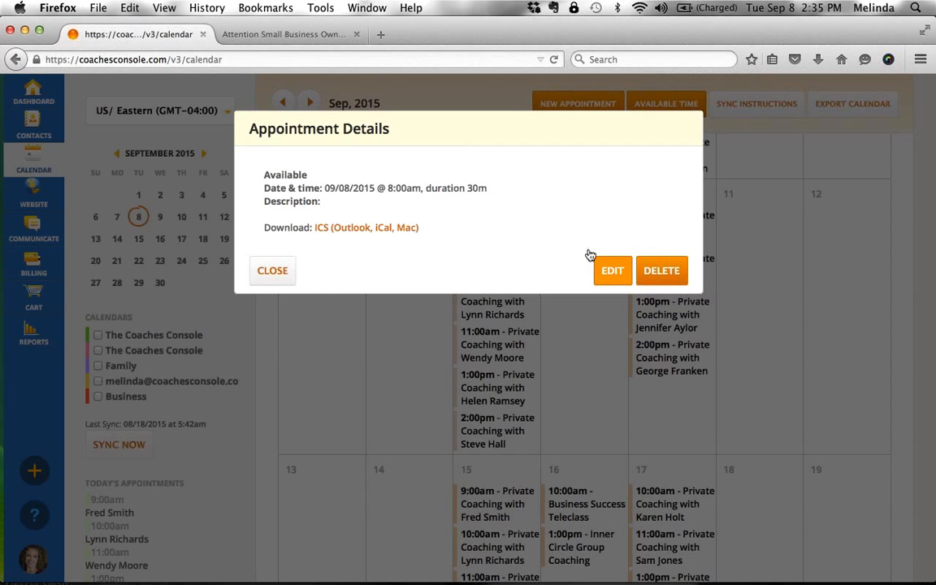
left_click(611, 271)
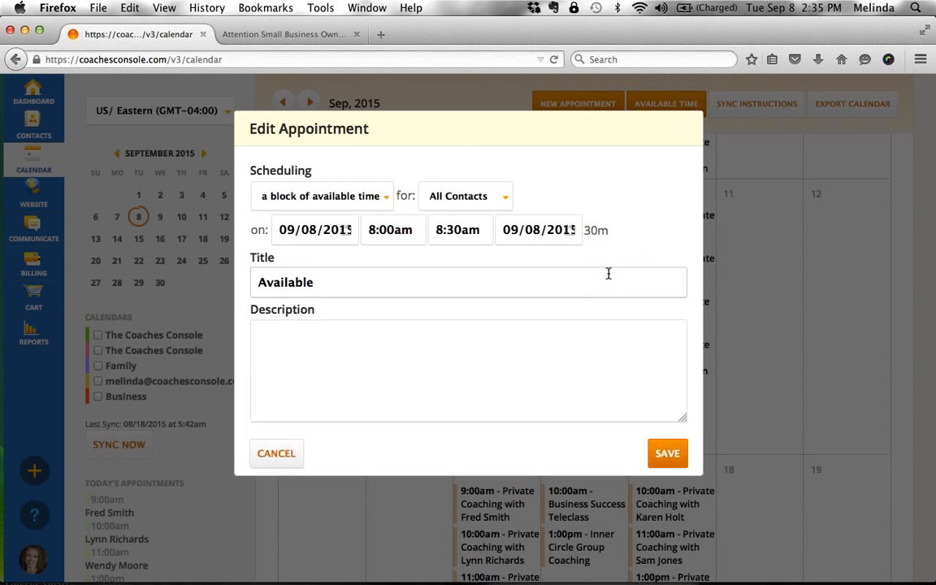
left_click(451, 230)
left_click(463, 230)
key("BackSpace")
key("BackSpace")
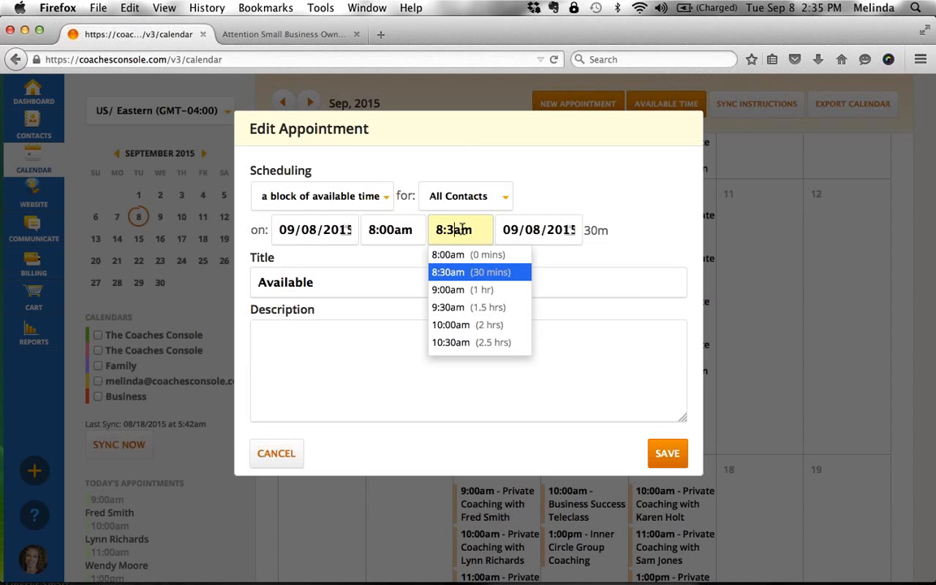
type("45")
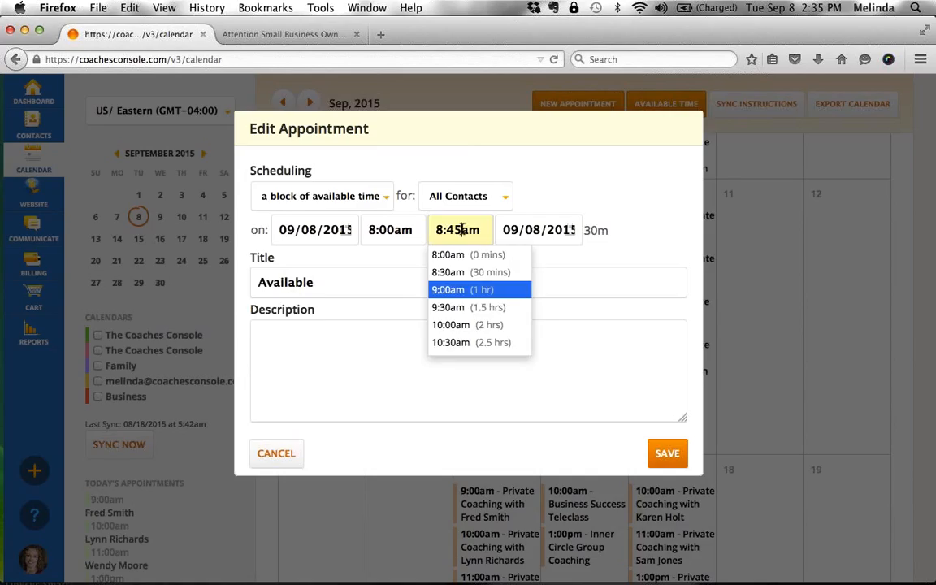
left_click(591, 256)
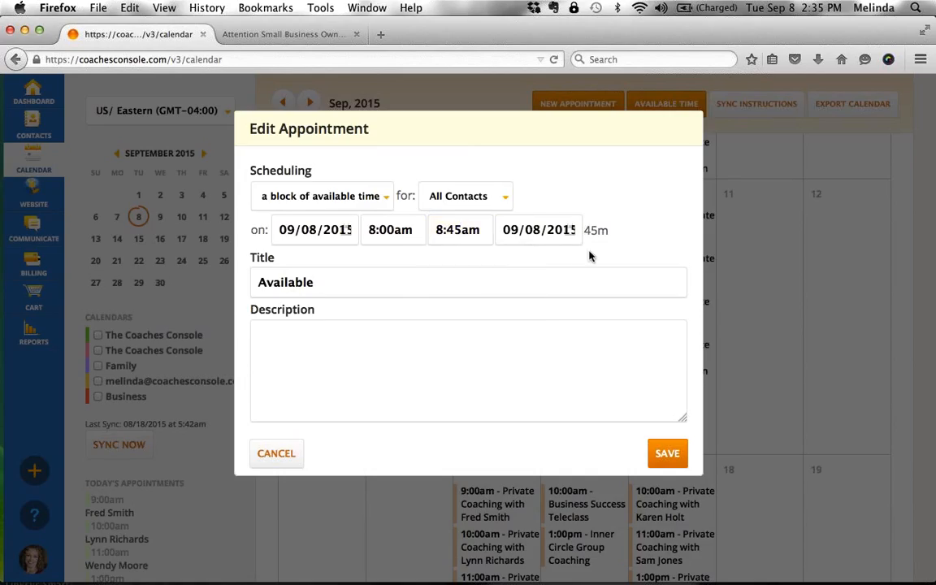
Set the start time of the available time block to 8:15am
left_click(453, 232)
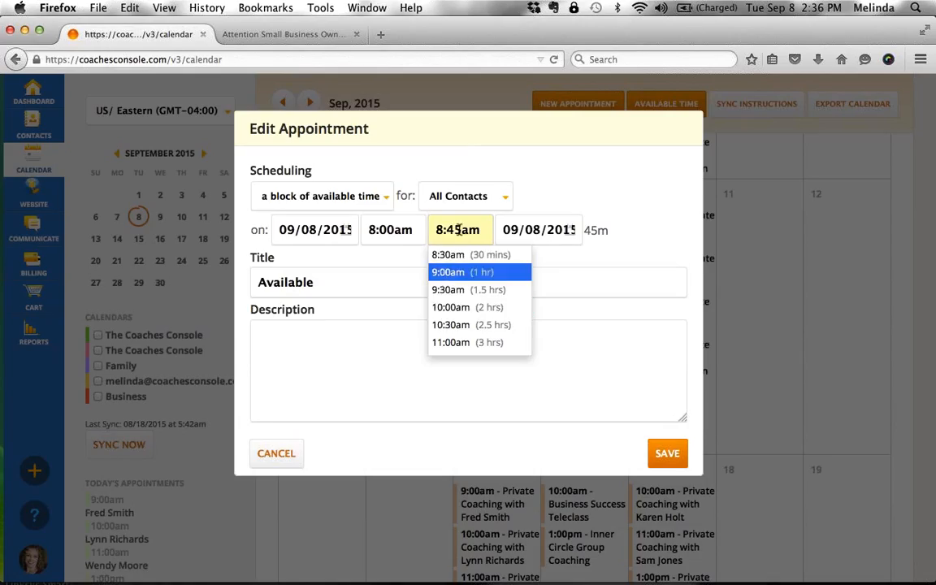
left_click(391, 231)
key("BackSpace")
key("BackSpace")
type("15")
Set the block's end time to 8:45am and save the edited appointment to the calendar
left_click(461, 233)
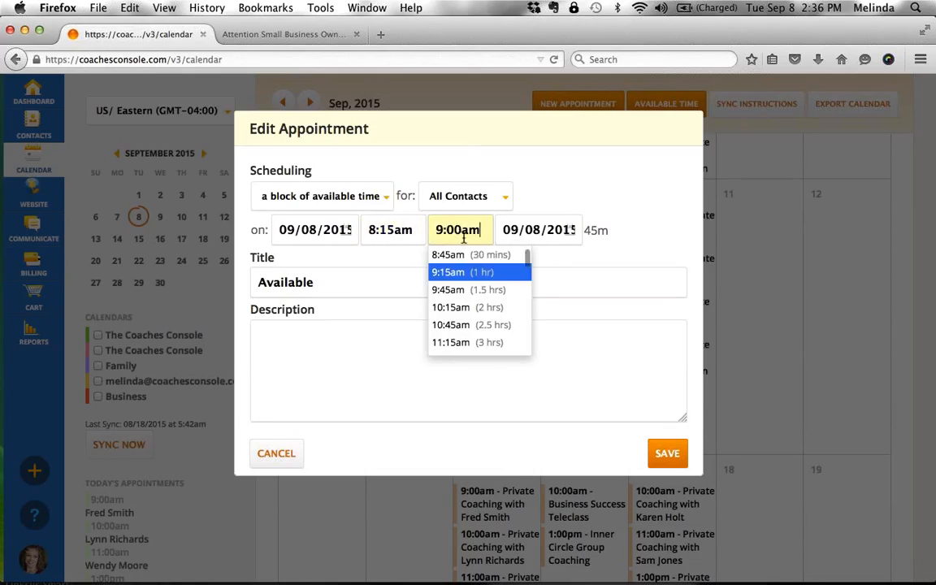
key("BackSpace")
key("BackSpace")
key("BackSpace")
key("BackSpace")
type("8:45")
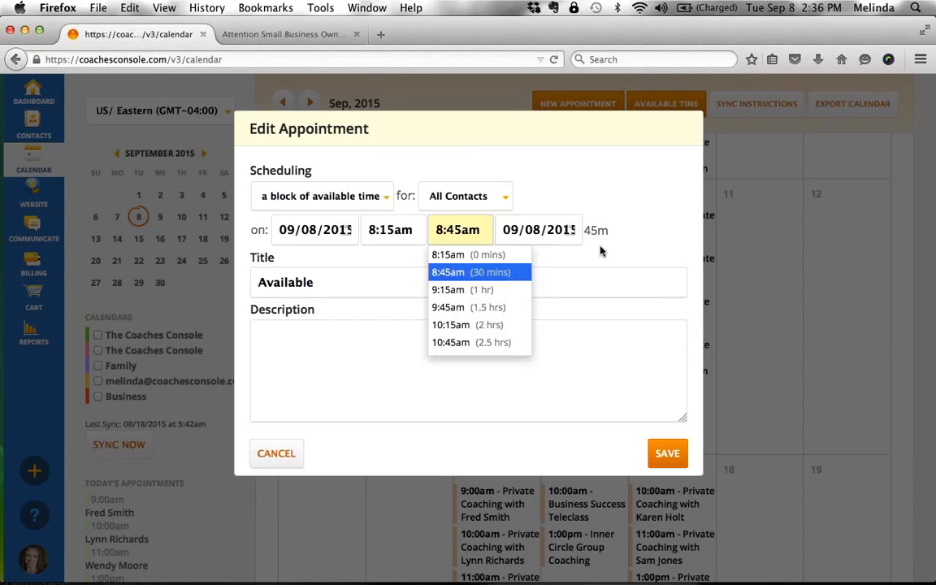
left_click(601, 251)
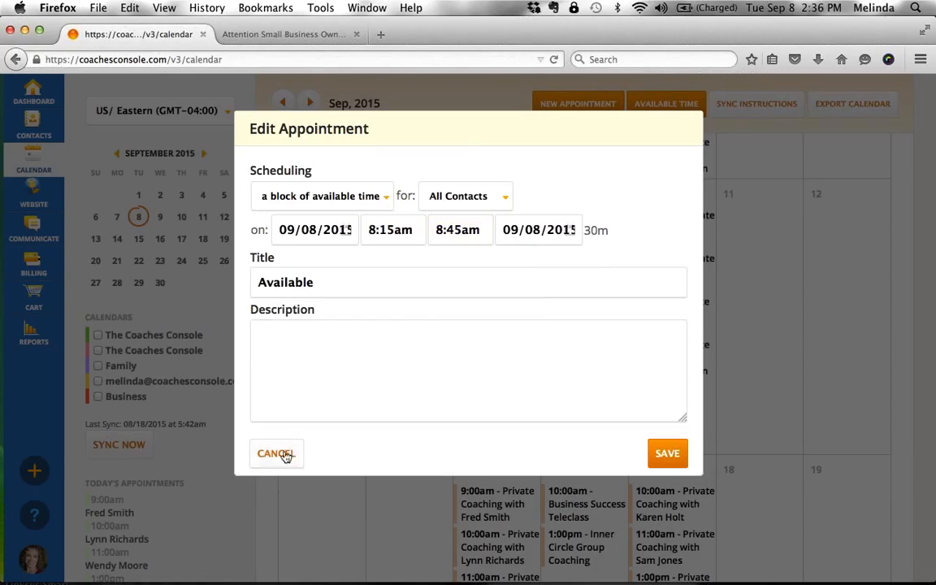
left_click(667, 455)
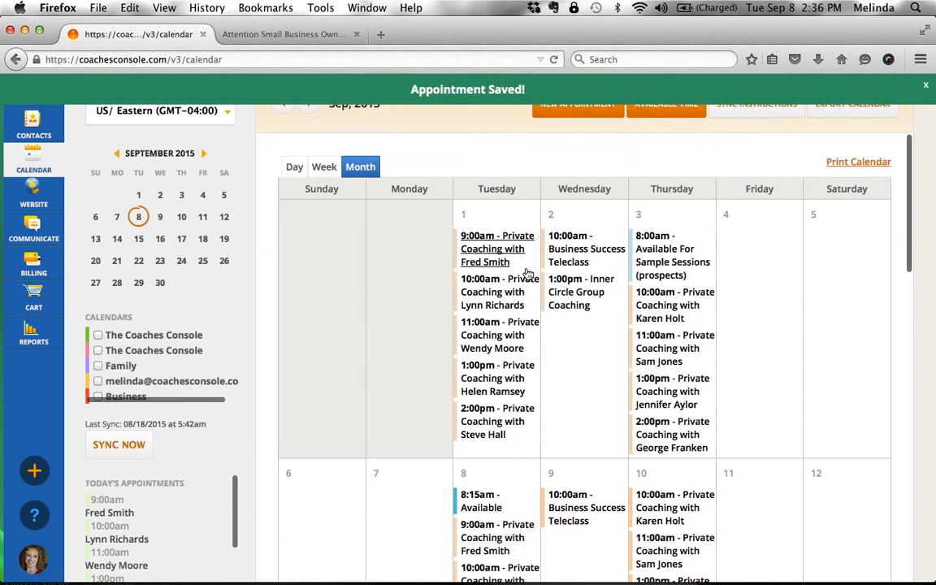
scroll(526, 325, "down", 3)
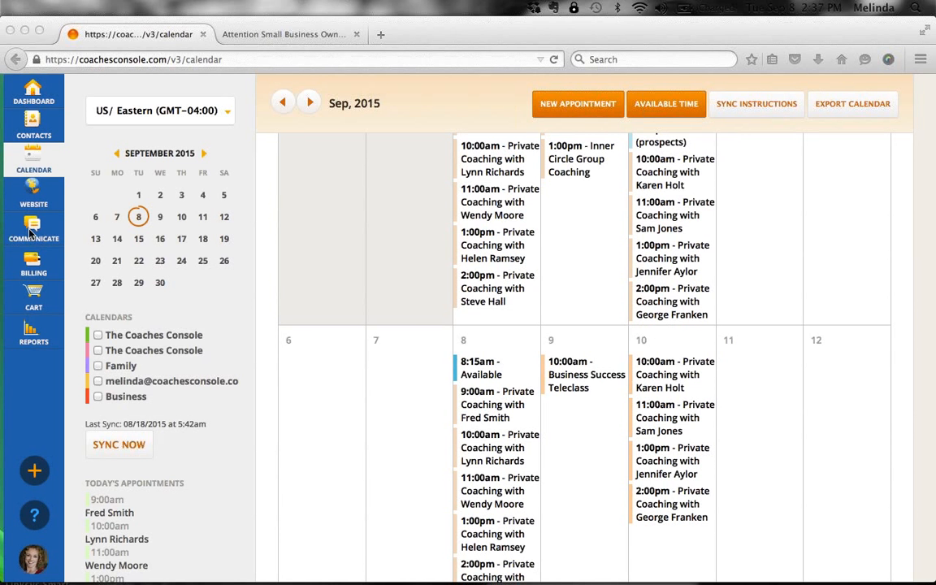
Open the Newsletters page of the live website and examine the archive of sent newsletters with their dates
mouse_move(29, 234)
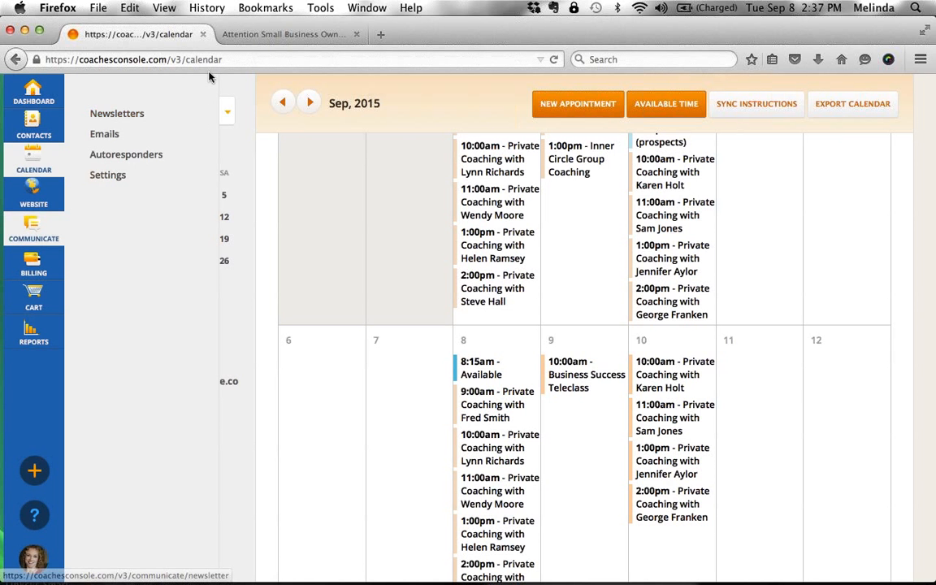
left_click(260, 38)
left_click(379, 224)
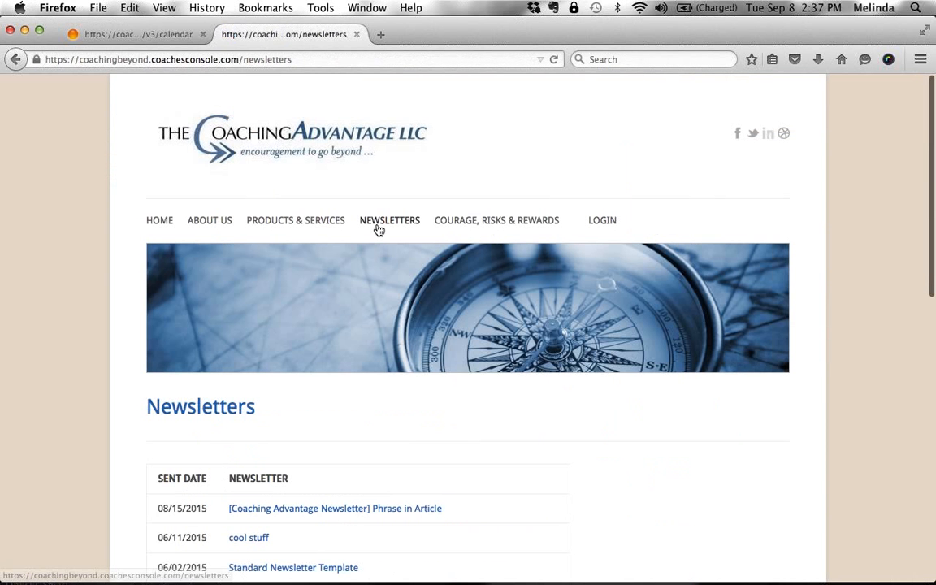
scroll(305, 449, "down", 5)
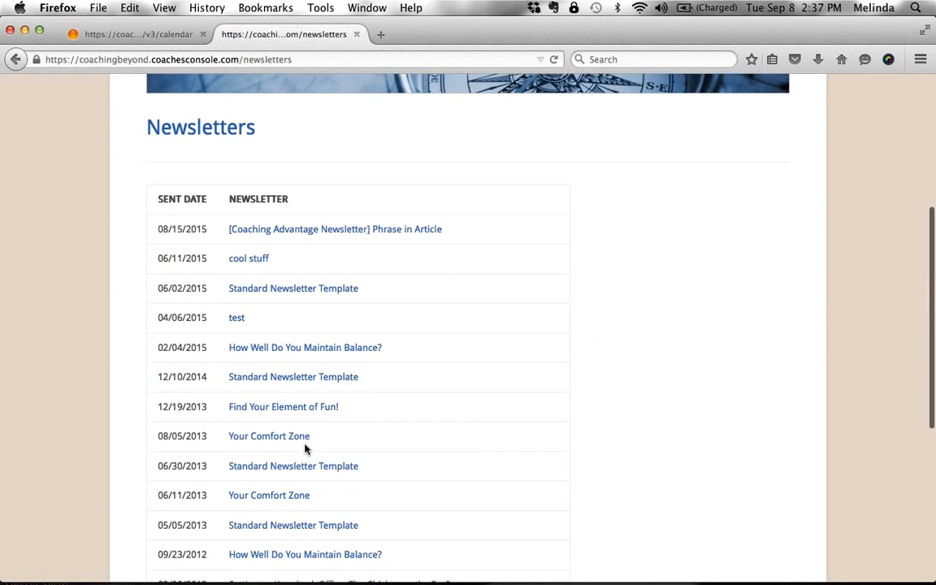
scroll(305, 449, "down", 3)
scroll(306, 449, "up", 4)
scroll(306, 449, "up", 3)
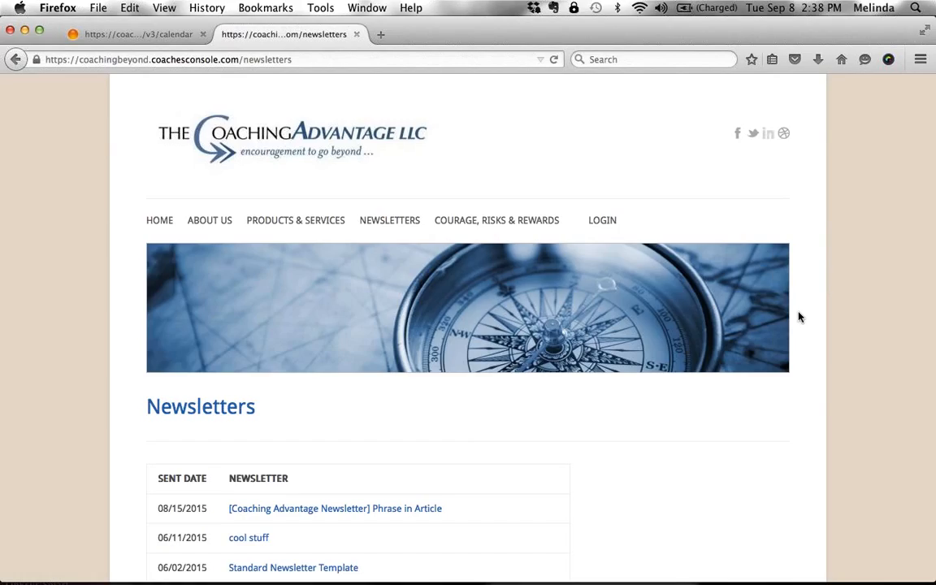
key("super+shift+2")
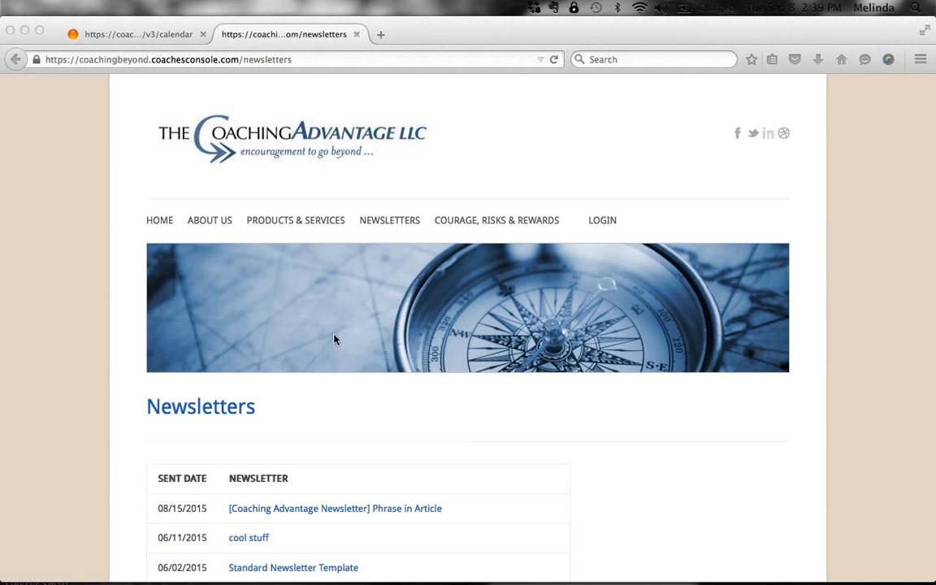
scroll(289, 416, "down", 5)
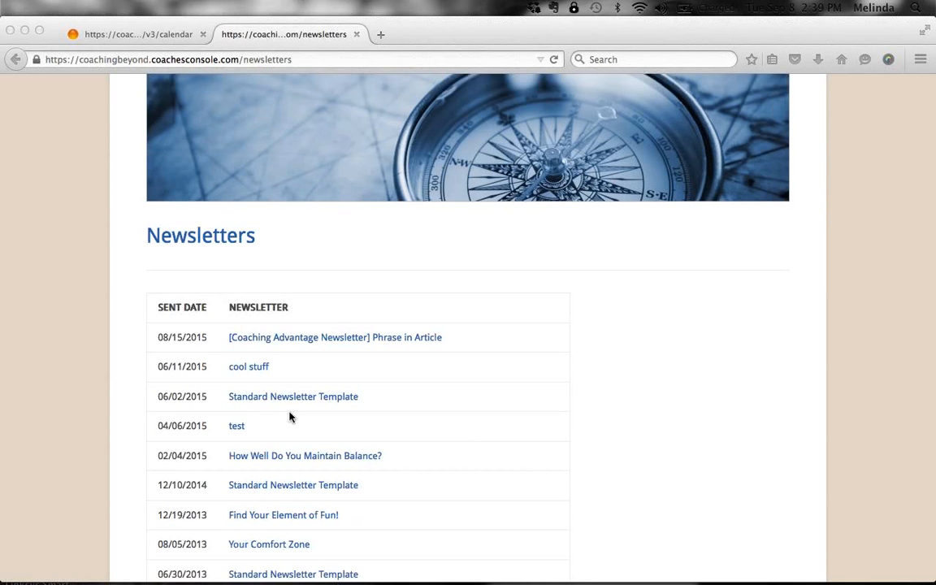
scroll(292, 390, "down", 5)
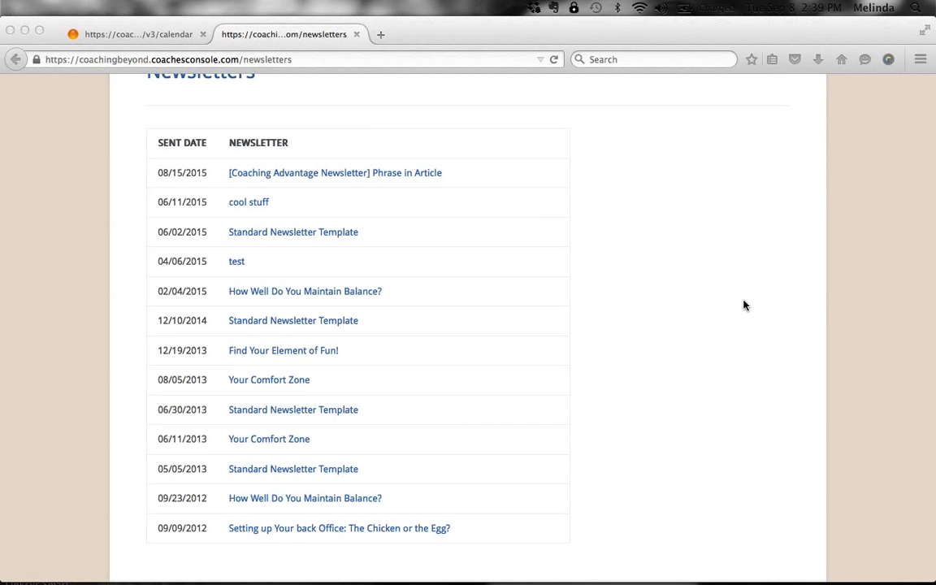
Open the console's list of sent newsletters and compare it with the archive on the live Newsletters page
left_click(140, 38)
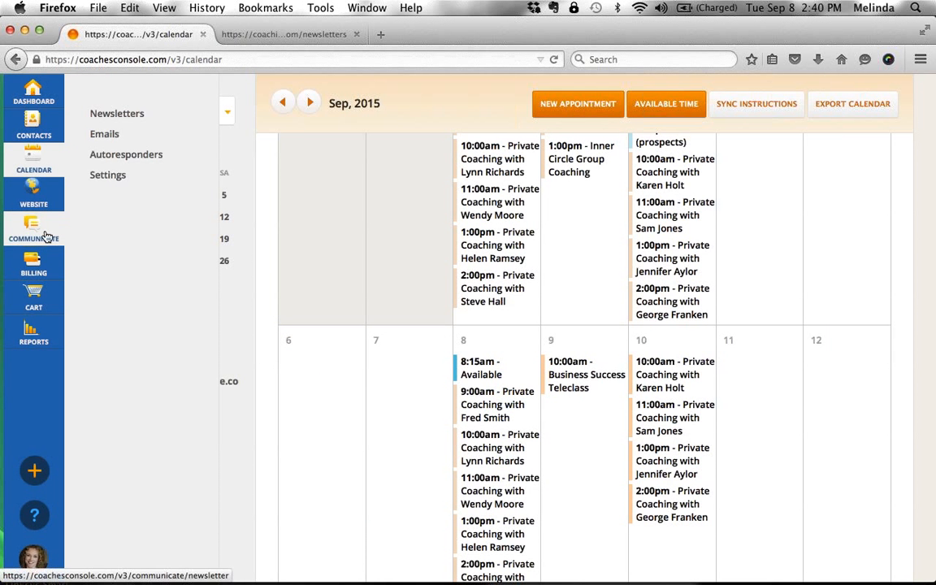
left_click(119, 121)
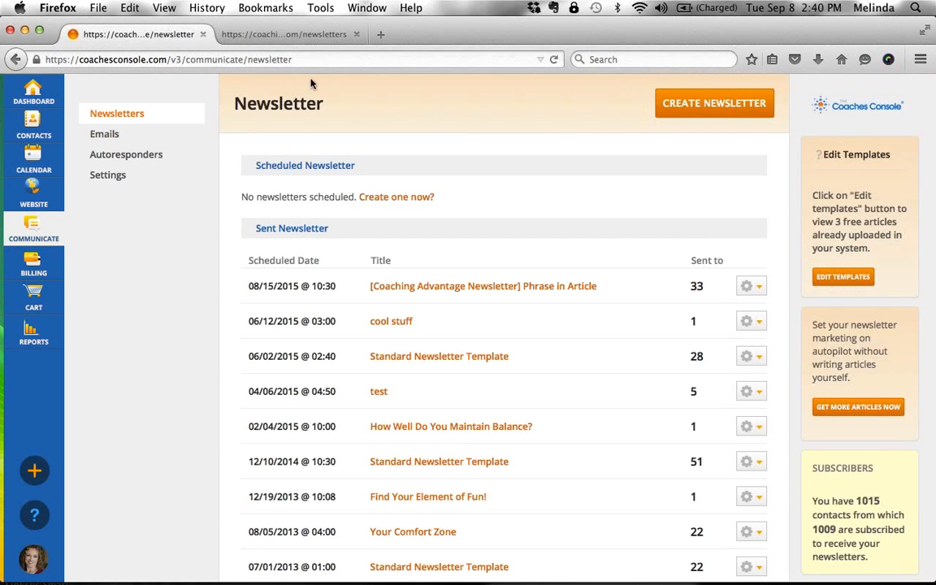
left_click(284, 39)
scroll(403, 144, "up", 5)
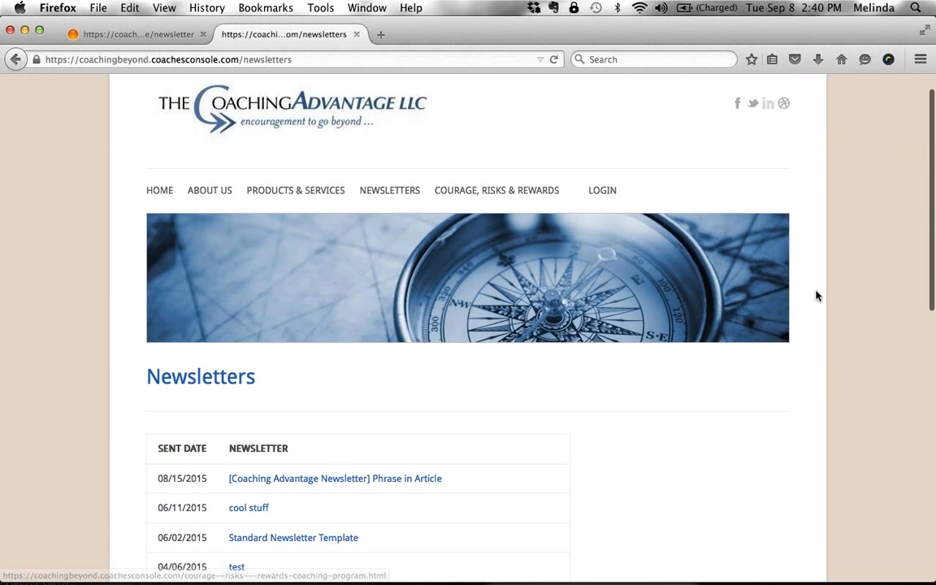
key("shift+super+2")
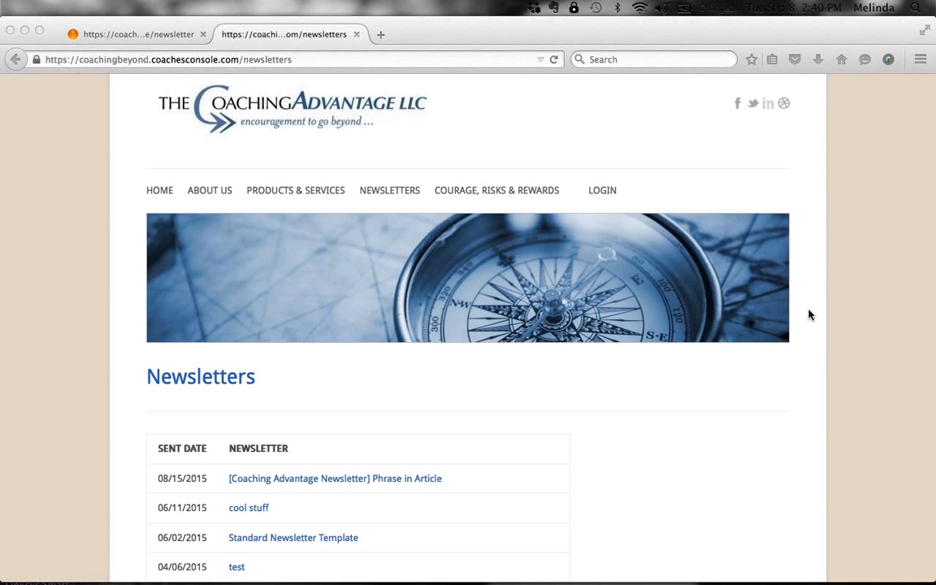
Return the console to its dashboard and examine the contact details in the footer of the live website's home page
left_click(136, 36)
left_click(68, 98)
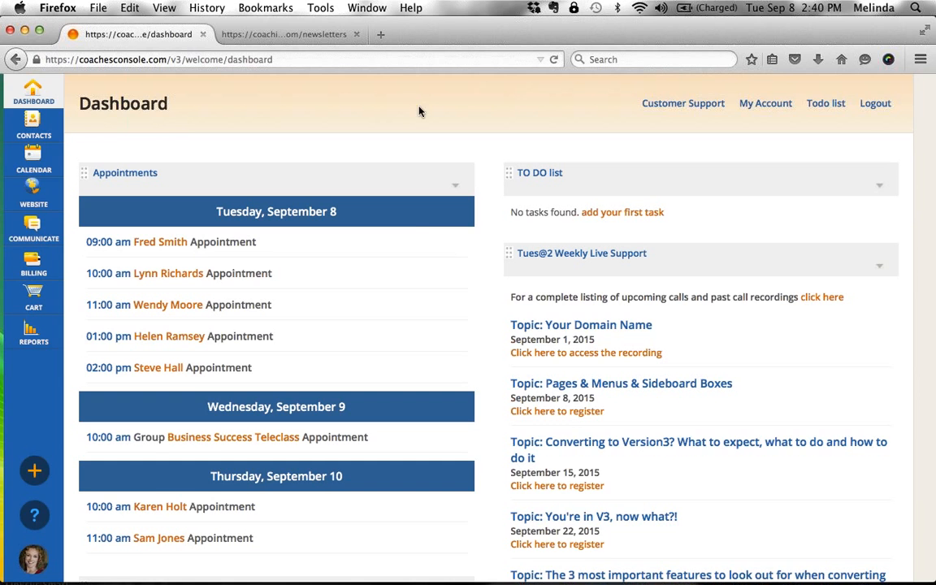
left_click(302, 34)
left_click(161, 192)
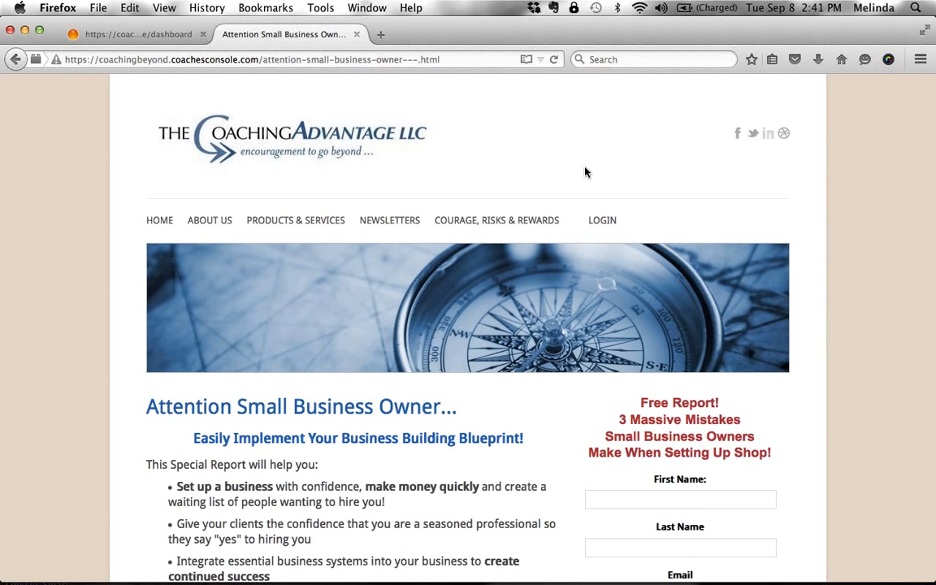
scroll(409, 237, "down", 15)
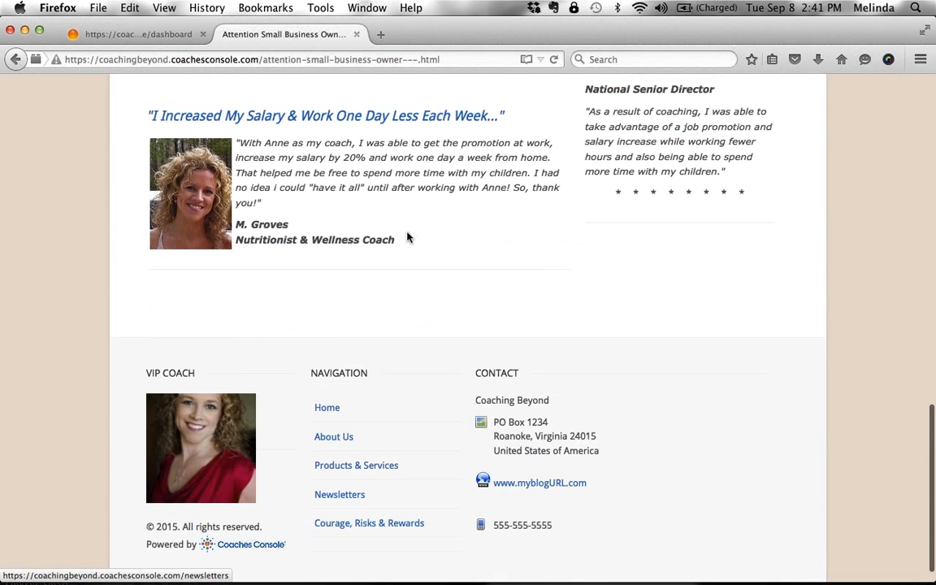
left_click_drag(615, 436, 449, 407)
left_click(594, 465)
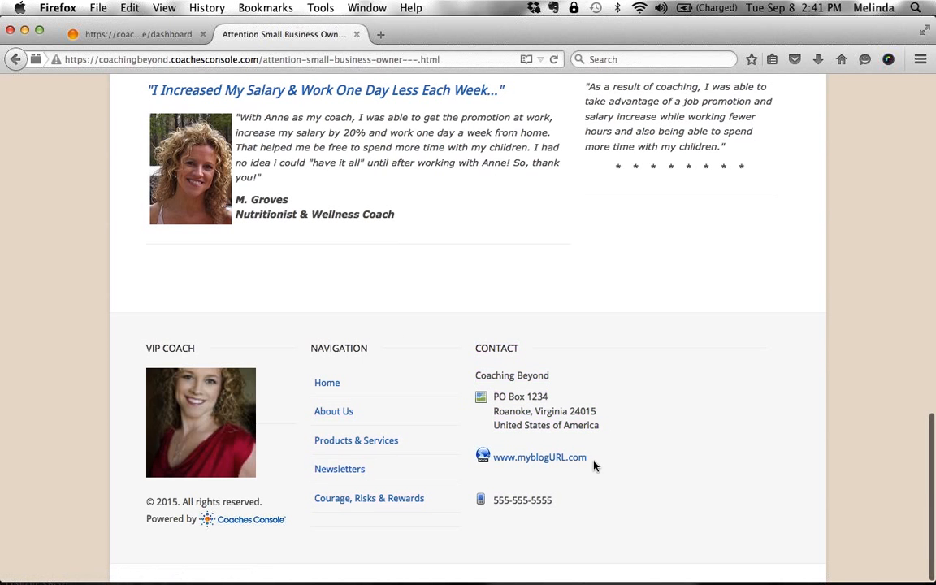
left_click_drag(594, 465, 559, 510)
left_click(567, 509)
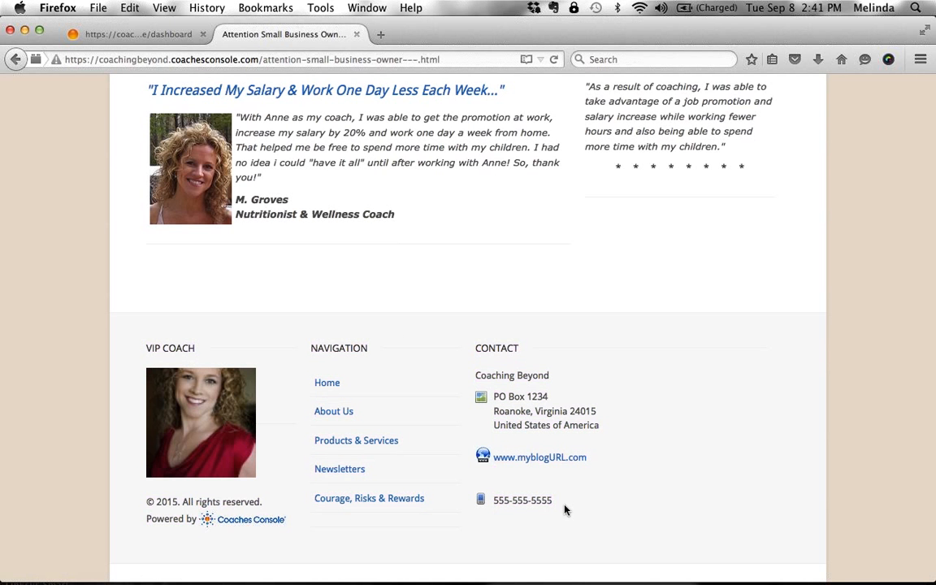
scroll(566, 510, "up", 15)
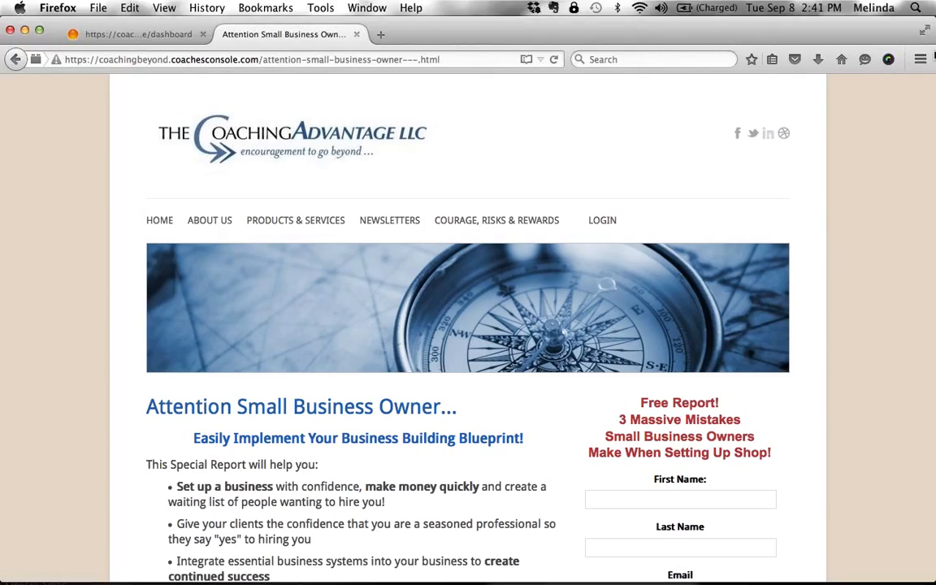
Follow the client login link on the Black Swan Coach website, view the portal's Welcome page and open its Login page
left_click(932, 58)
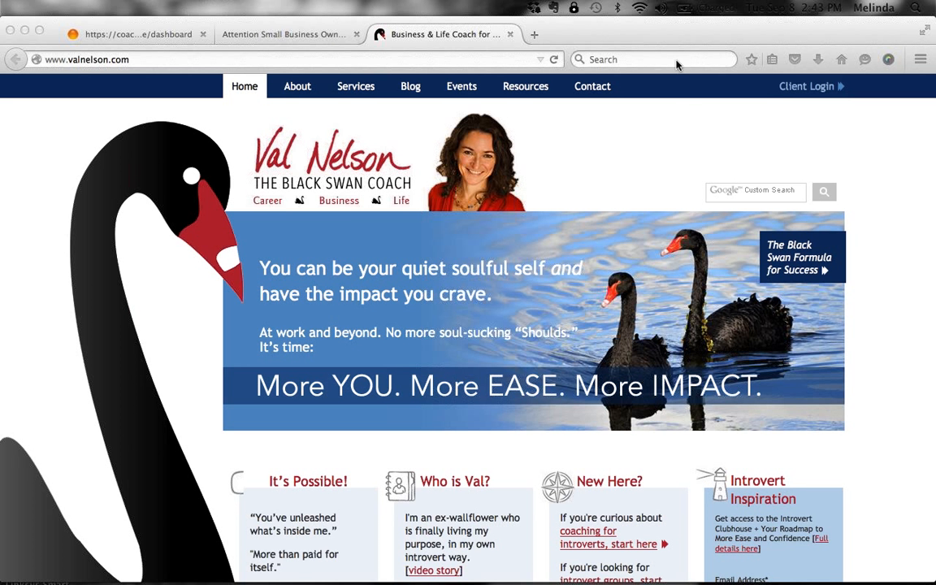
left_click(823, 88)
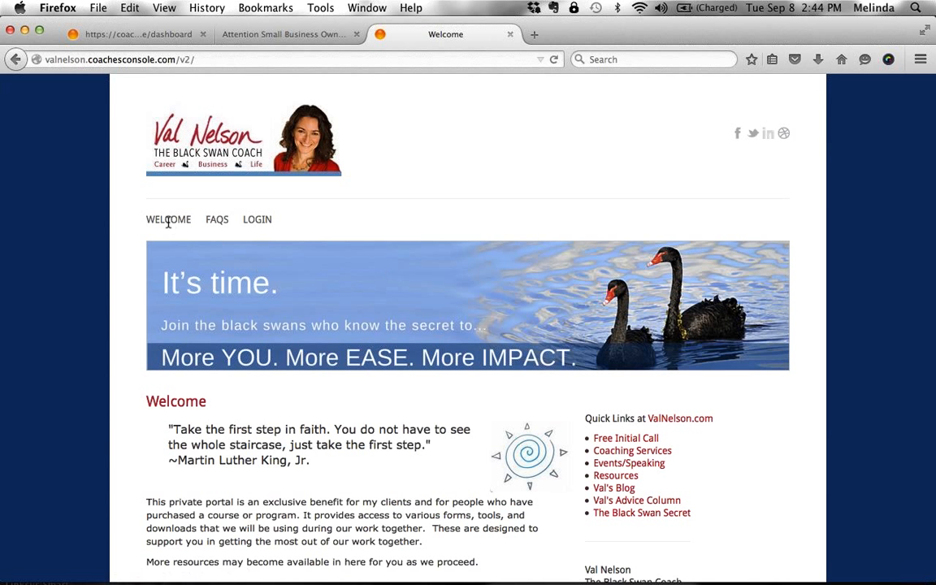
scroll(169, 225, "down", 4)
scroll(169, 227, "up", 4)
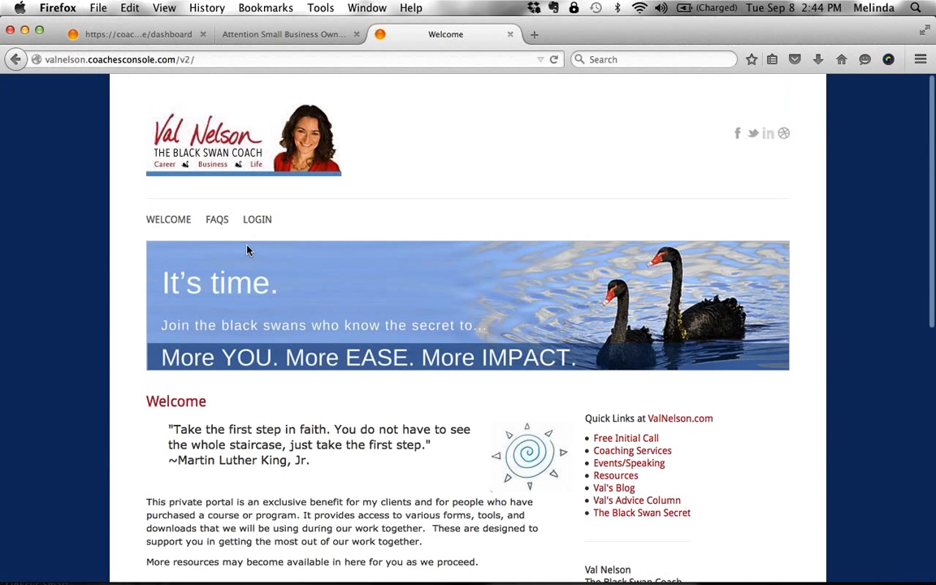
left_click(254, 221)
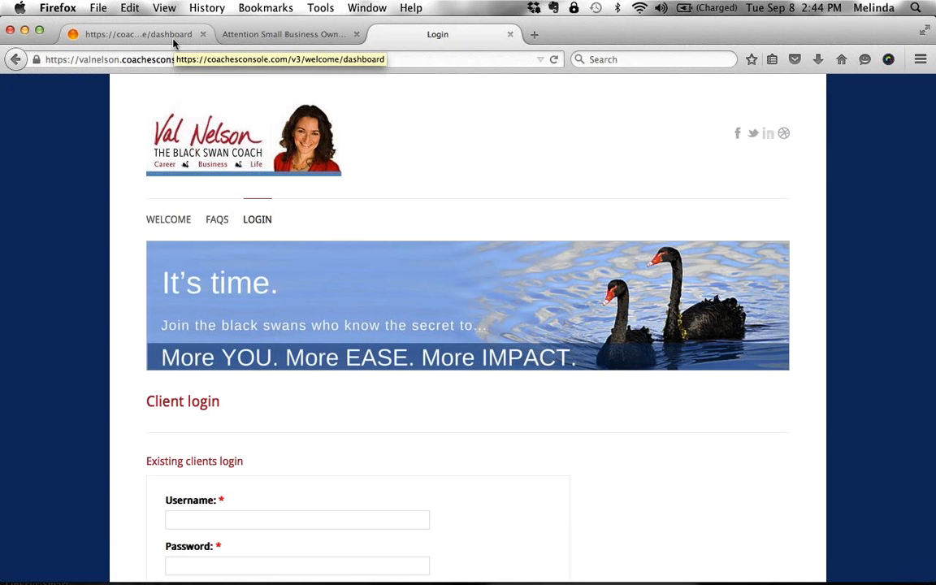
Switch back to the console and open the custom opt-in form "Free Gift Opt In Home Page" for editing
left_click(122, 35)
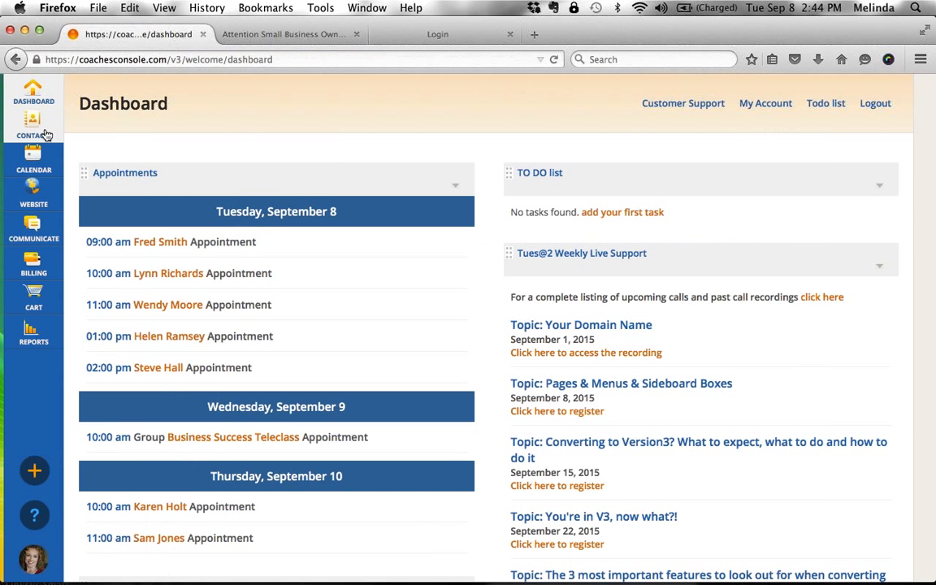
mouse_move(36, 195)
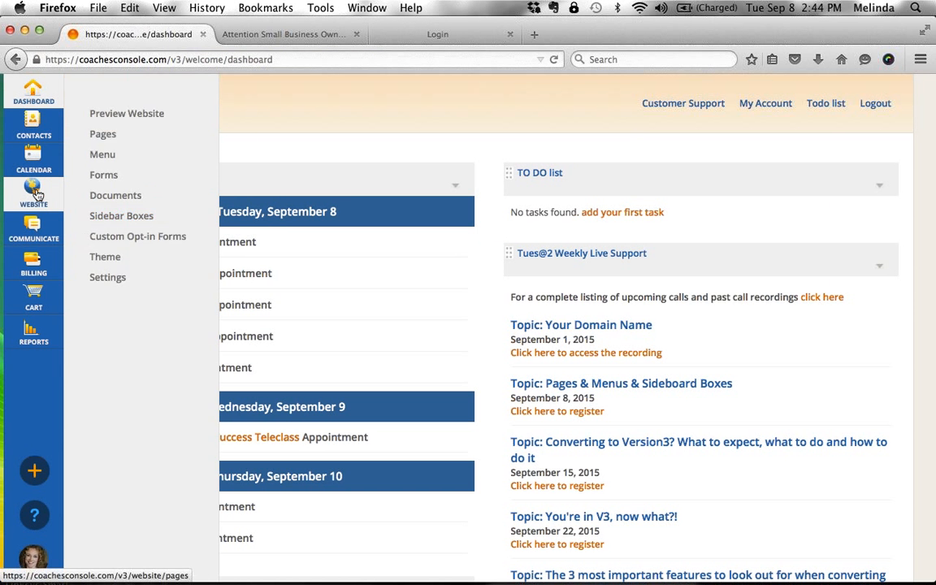
left_click(180, 243)
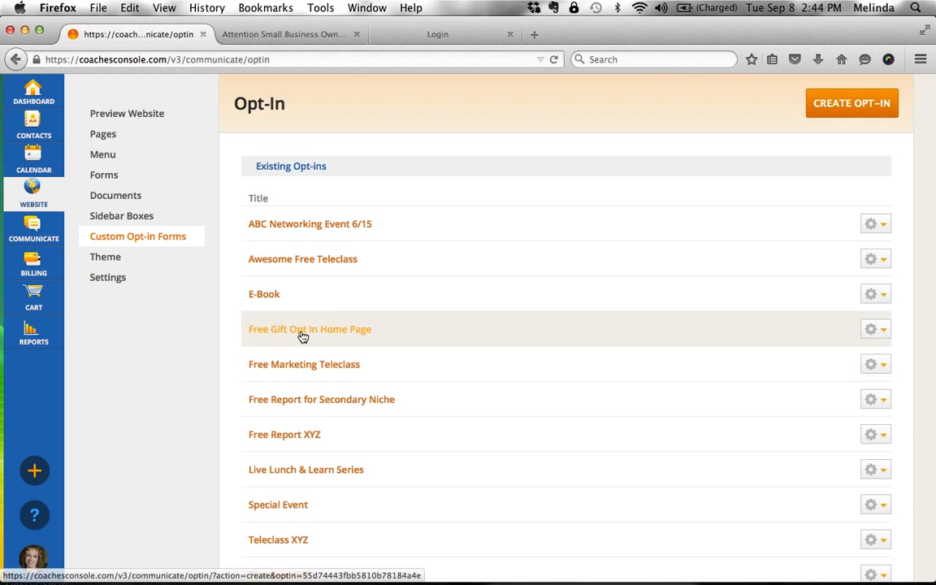
left_click(302, 332)
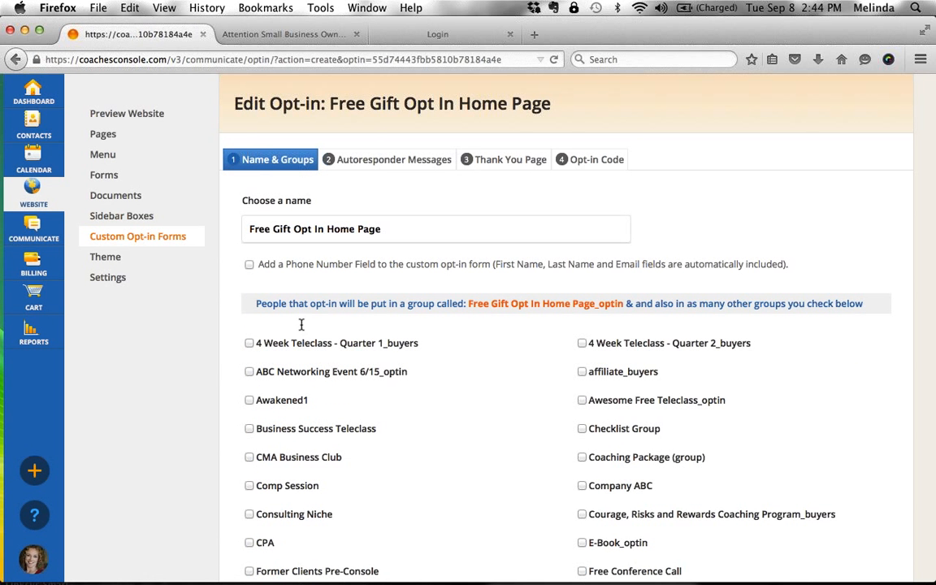
Generate the opt-in form's HTML code for use on an external website and select the whole code
left_click(595, 169)
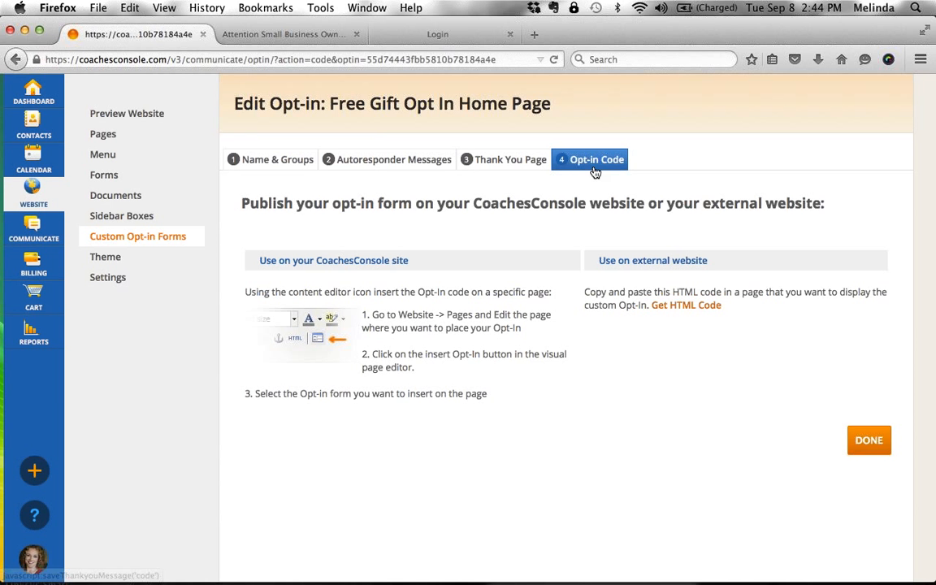
left_click(684, 305)
left_click(724, 355)
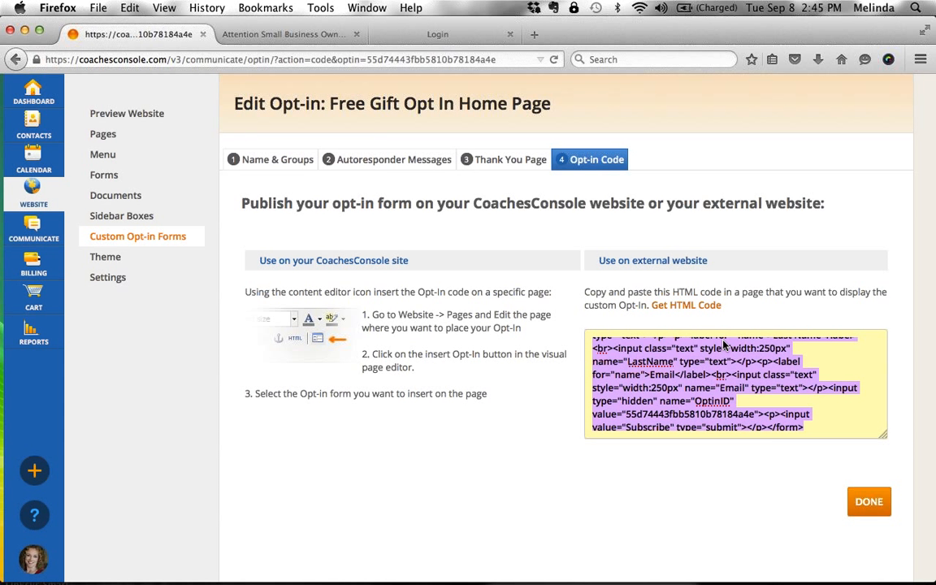
left_click(924, 31)
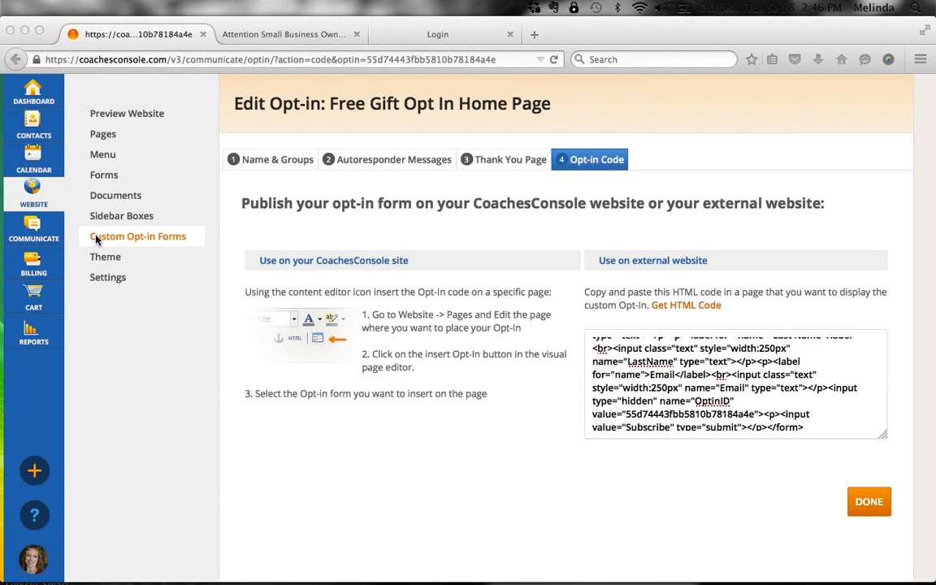
Open the website's current theme for preview and customization and expand its Branding options with the logo upload
left_click(64, 192)
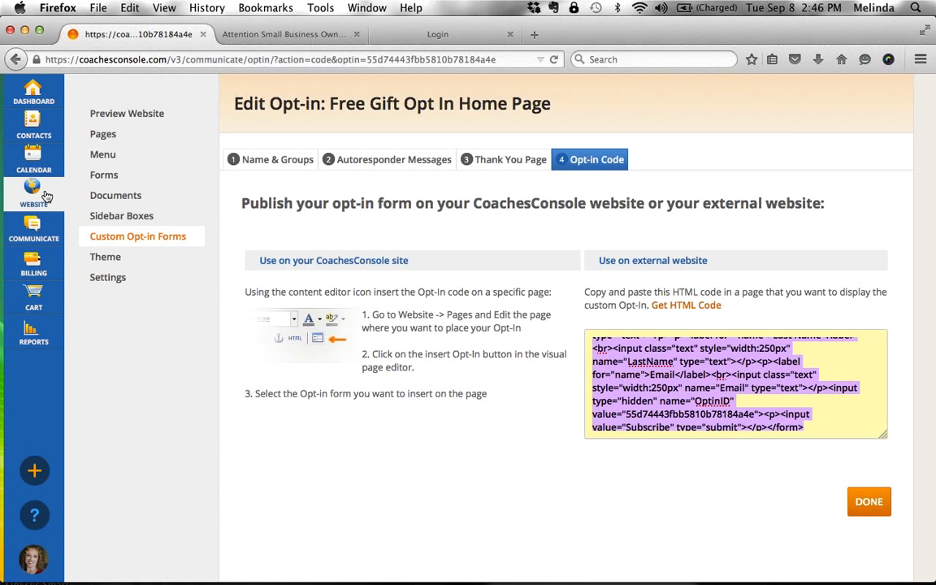
left_click(43, 195)
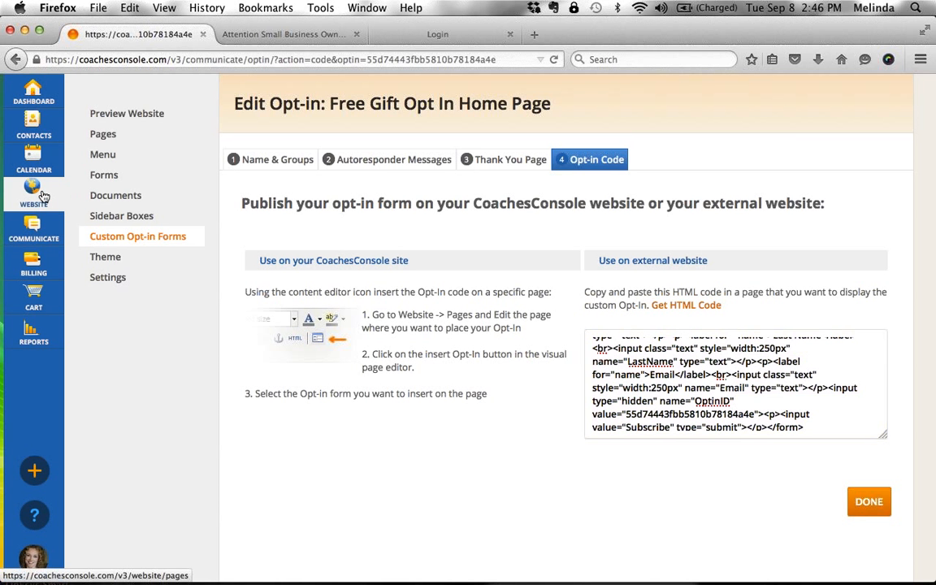
left_click(114, 260)
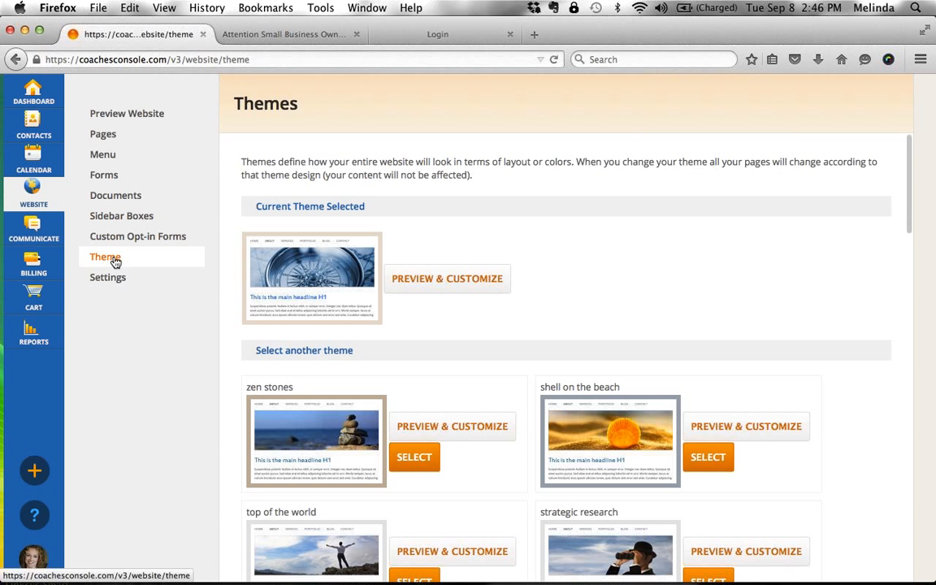
left_click(492, 286)
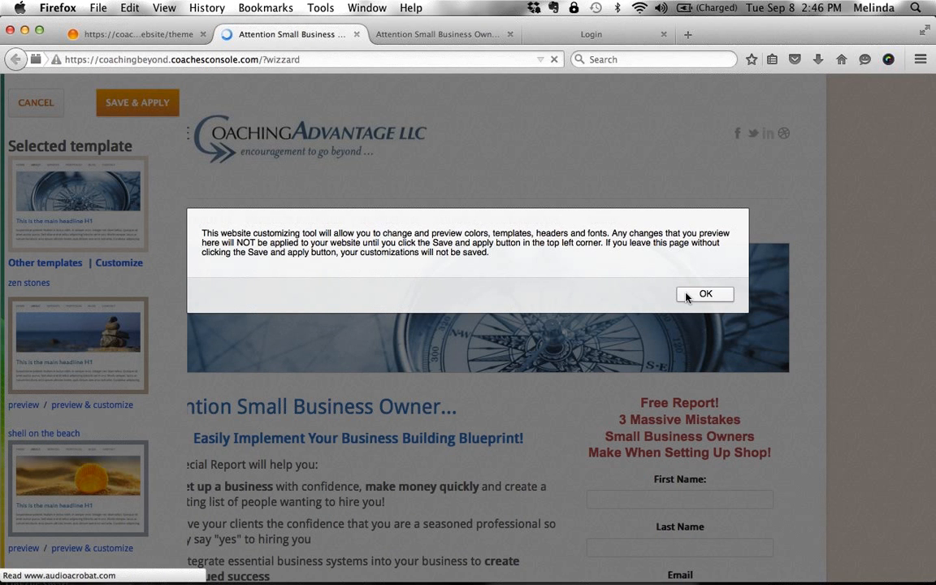
left_click(704, 294)
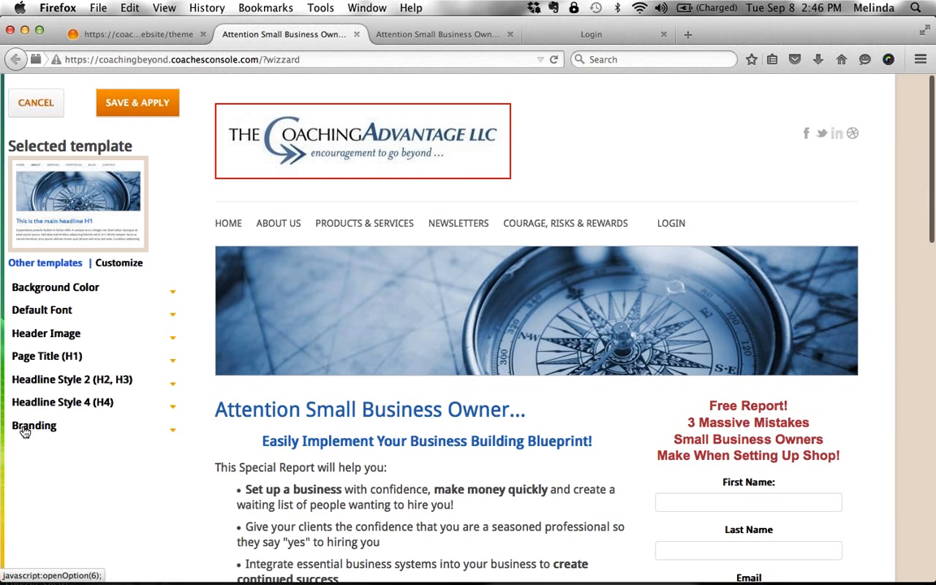
left_click(43, 430)
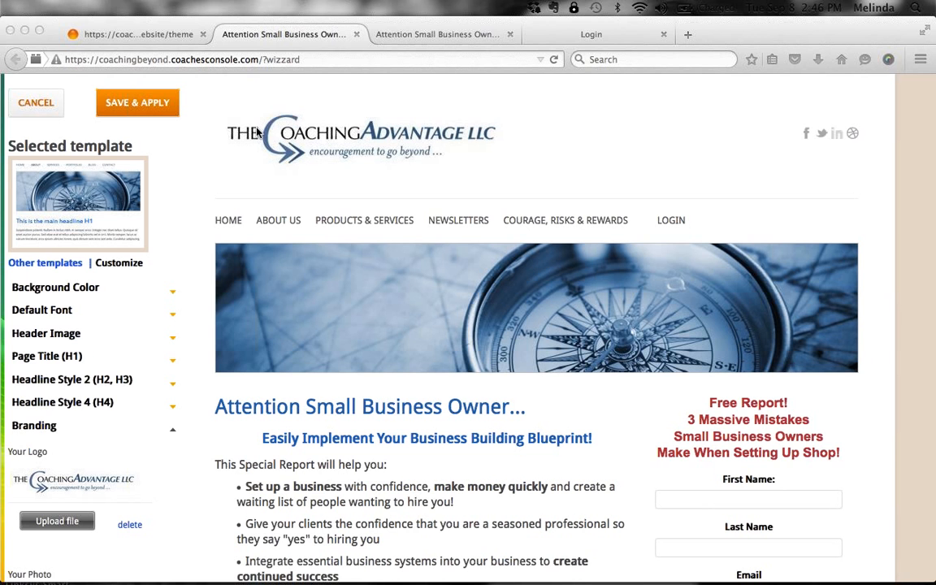
Open the Meet Your Coach page for editing and look through its content, sidebar boxes and menu assignment
left_click(150, 36)
left_click(107, 139)
left_click(289, 260)
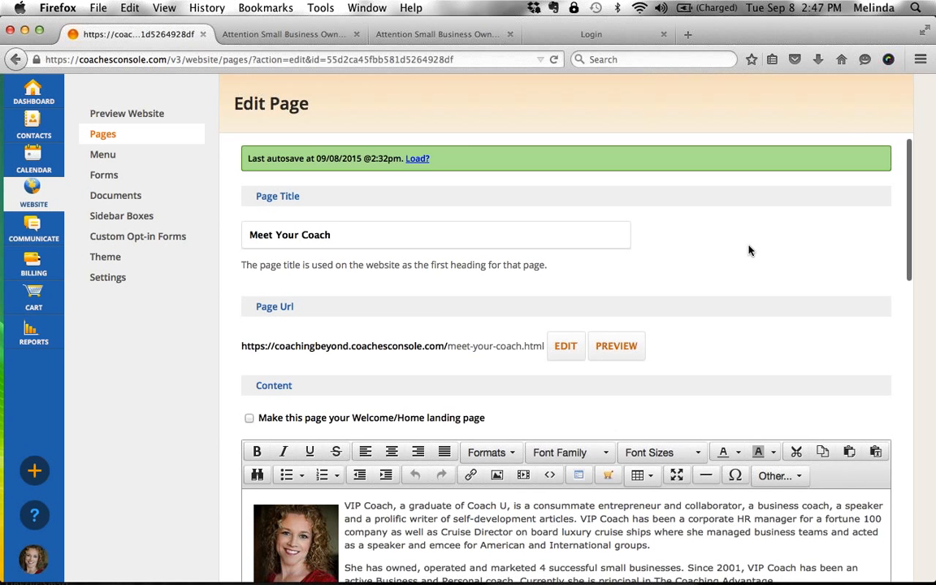
scroll(749, 250, "down", 5)
scroll(749, 251, "down", 6)
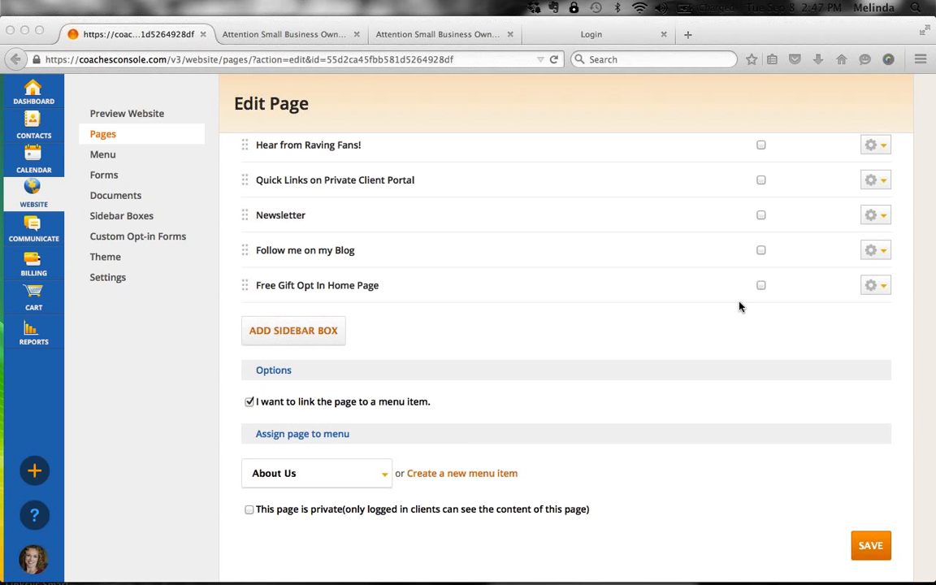
scroll(739, 306, "up", 10)
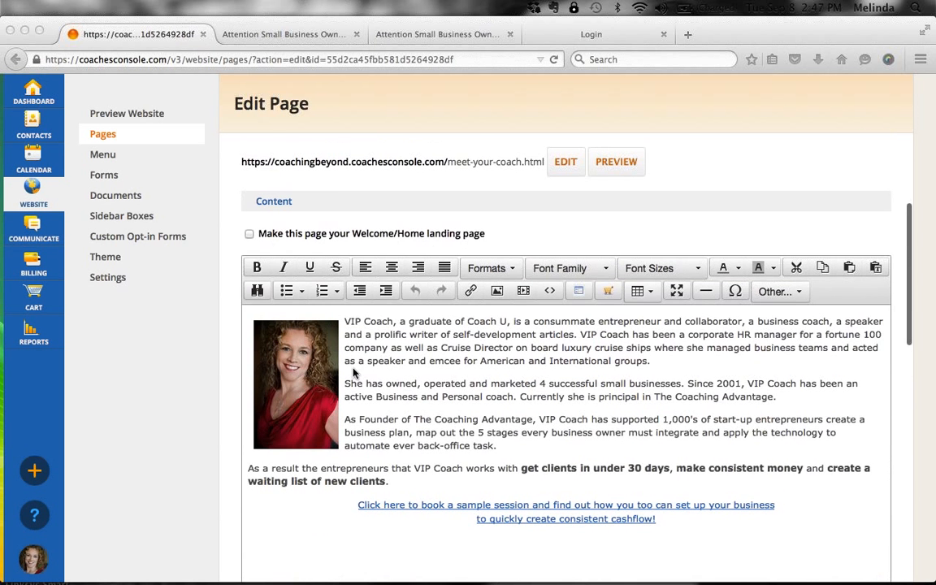
Open the coach photo's image properties and set its alignment to Left in the advanced options
left_click(307, 369)
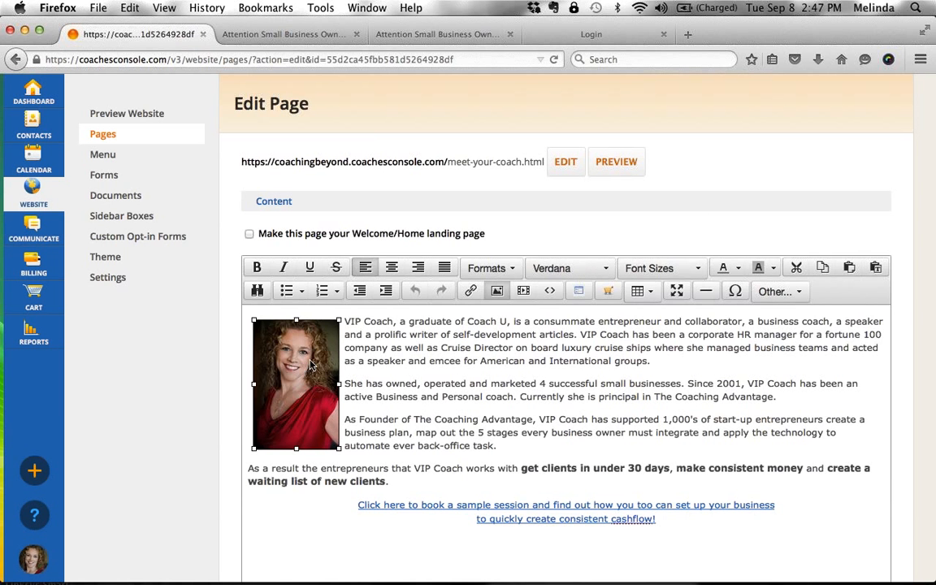
left_click(497, 291)
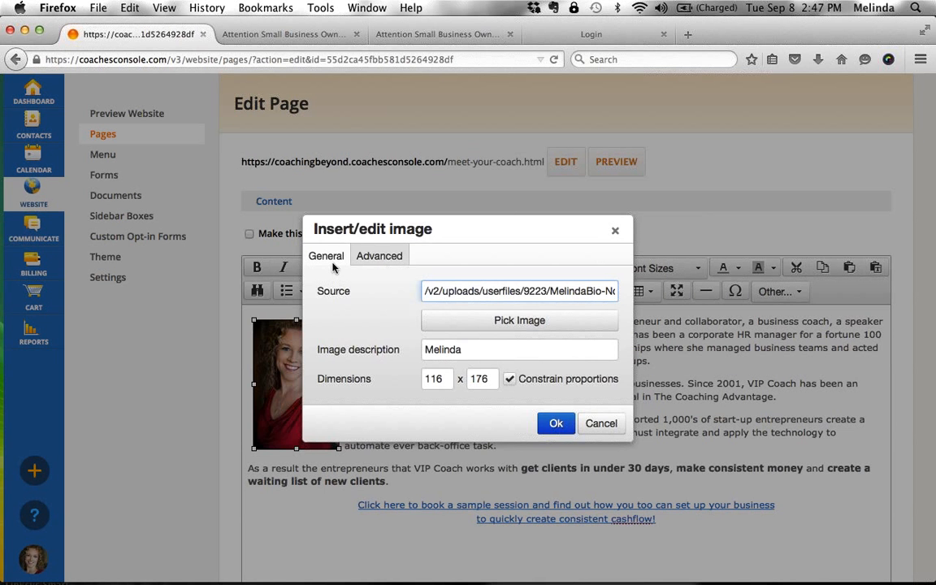
left_click(378, 257)
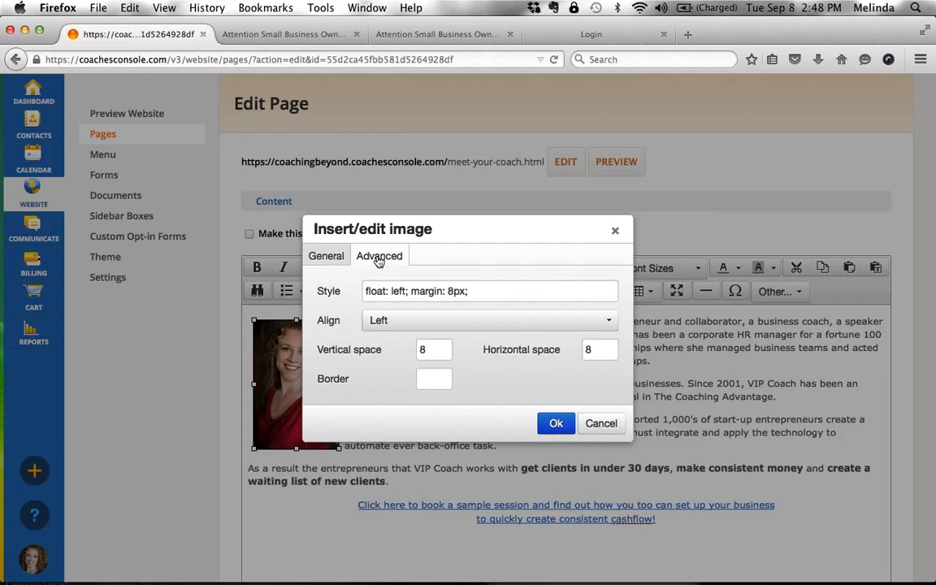
double_click(328, 321)
left_click(382, 324)
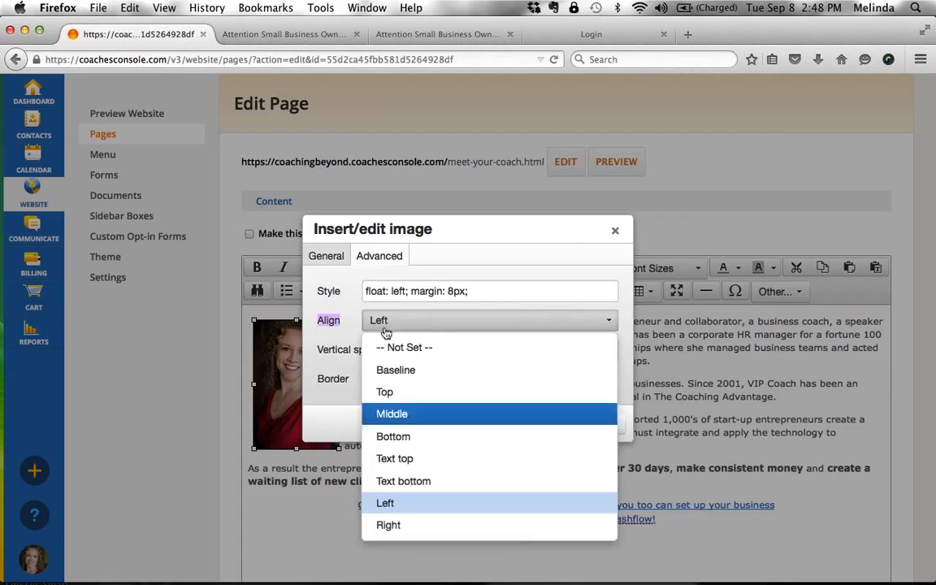
left_click(393, 505)
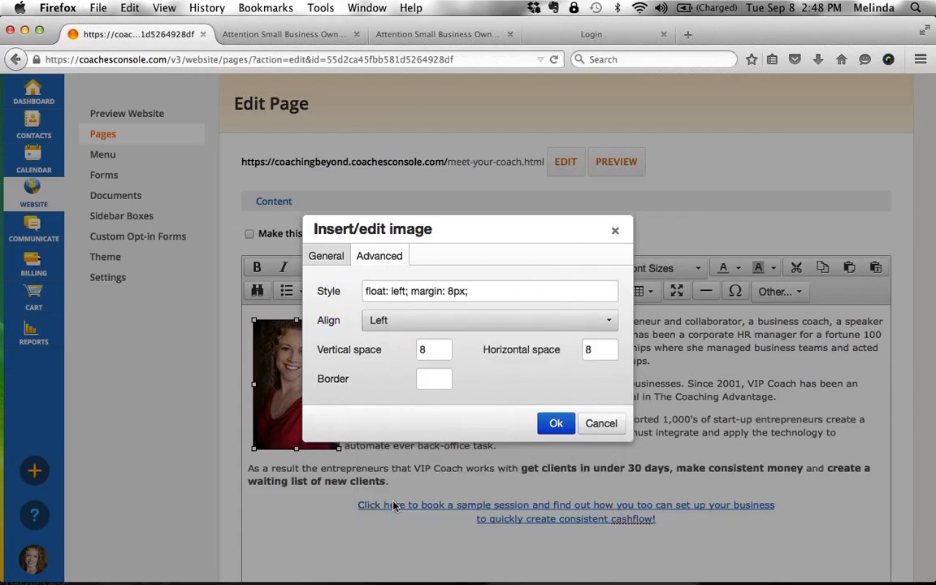
left_click(546, 424)
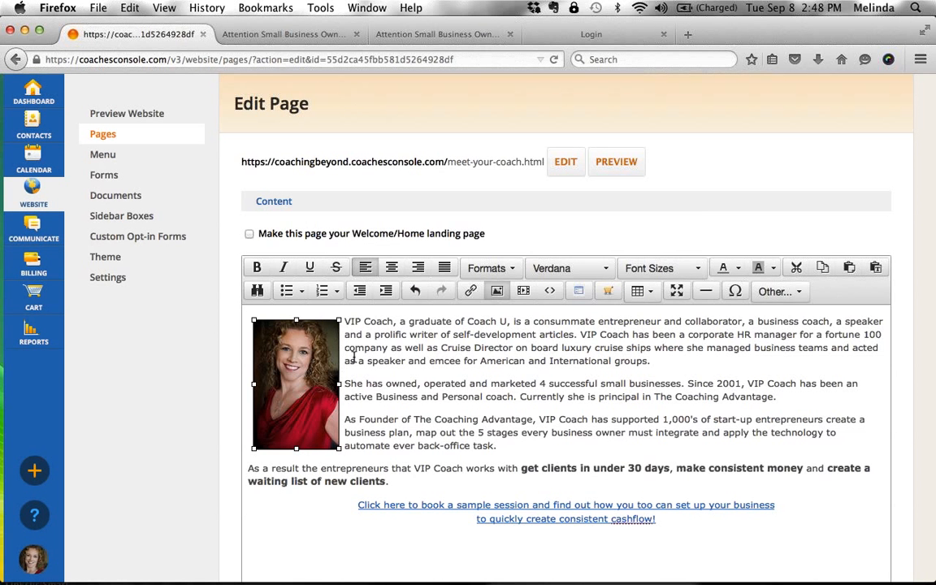
Deselect the photo, look at the general and advanced options for inserting a new image, and close them without inserting anything
left_click(417, 447)
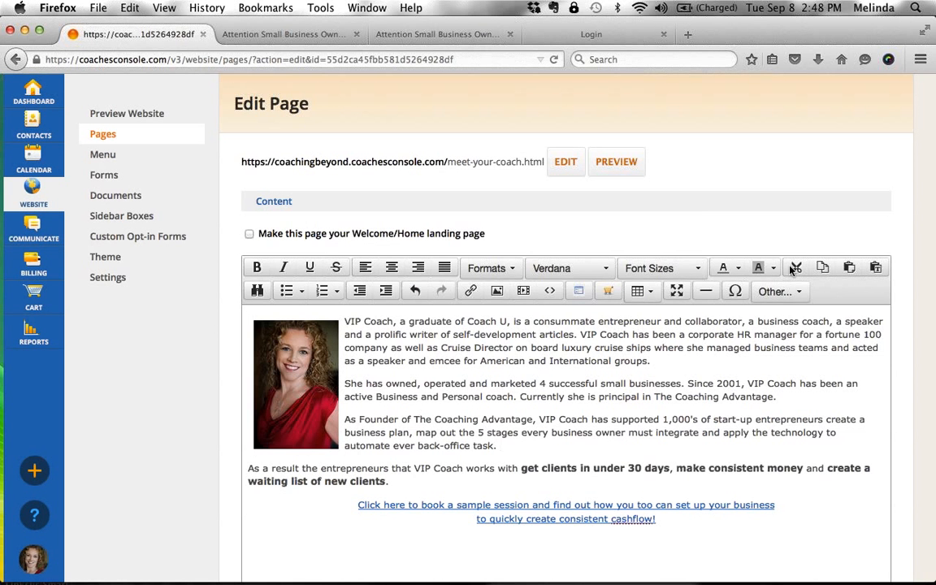
left_click(497, 294)
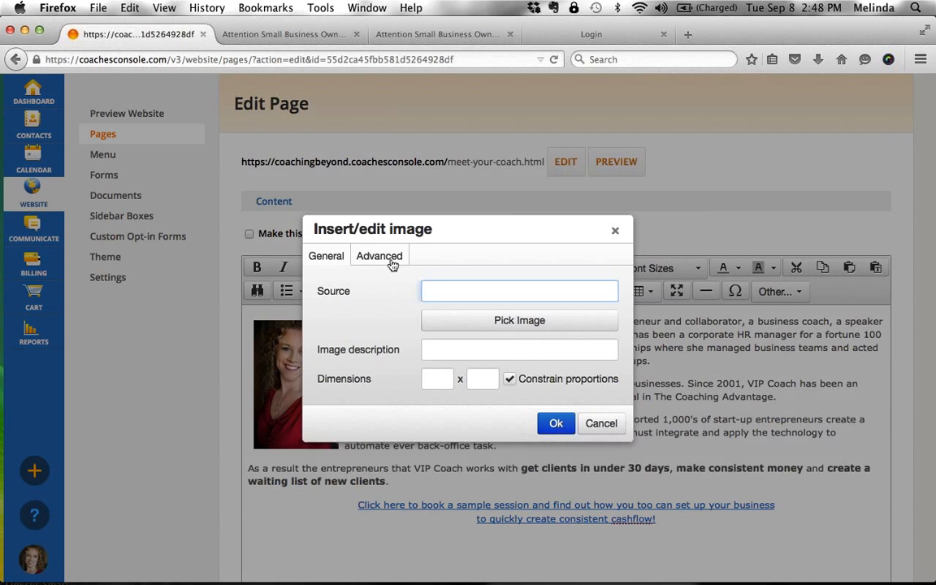
left_click(387, 260)
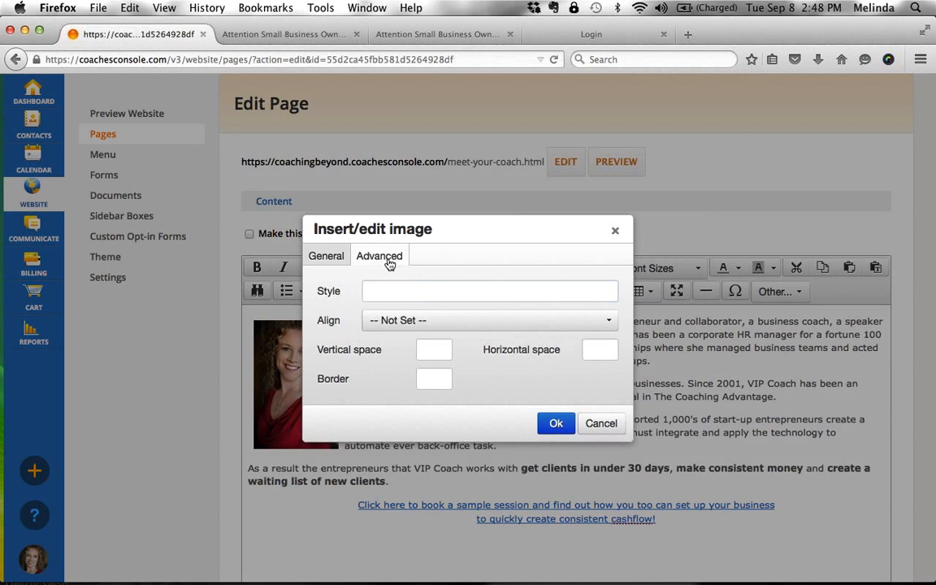
left_click(616, 231)
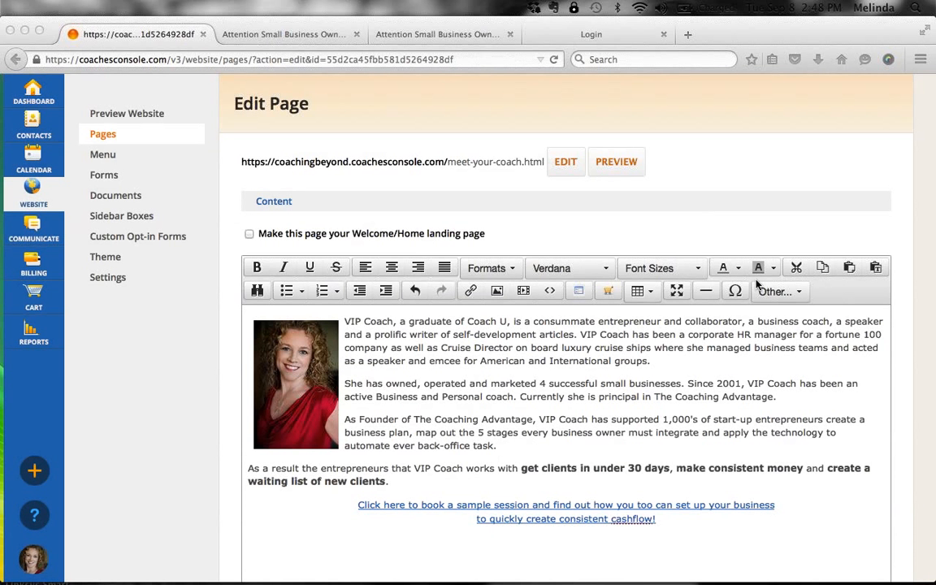
Switch to the live website, highlight its navigation entries and open the Meet Your Coach page under About Us
left_click(305, 39)
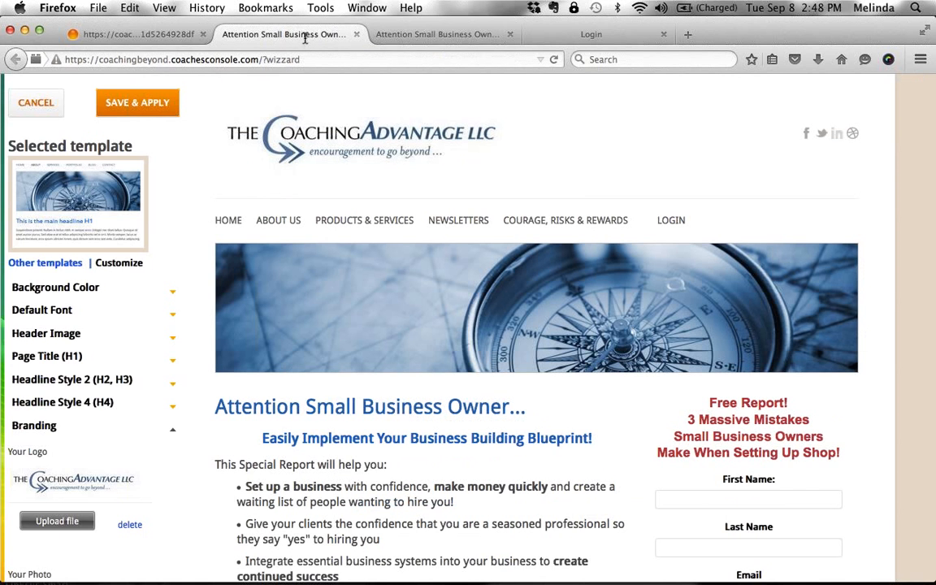
left_click(451, 36)
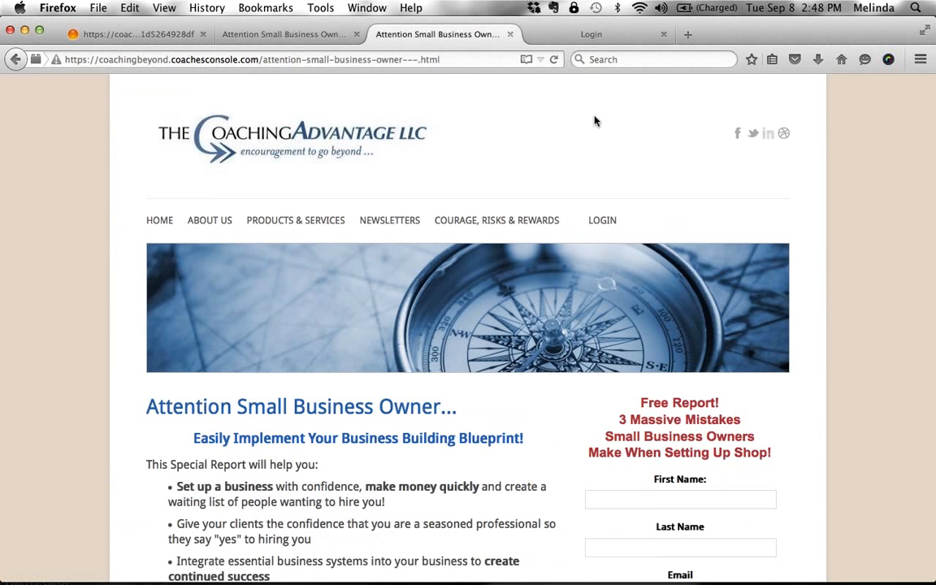
key("super+shift+2")
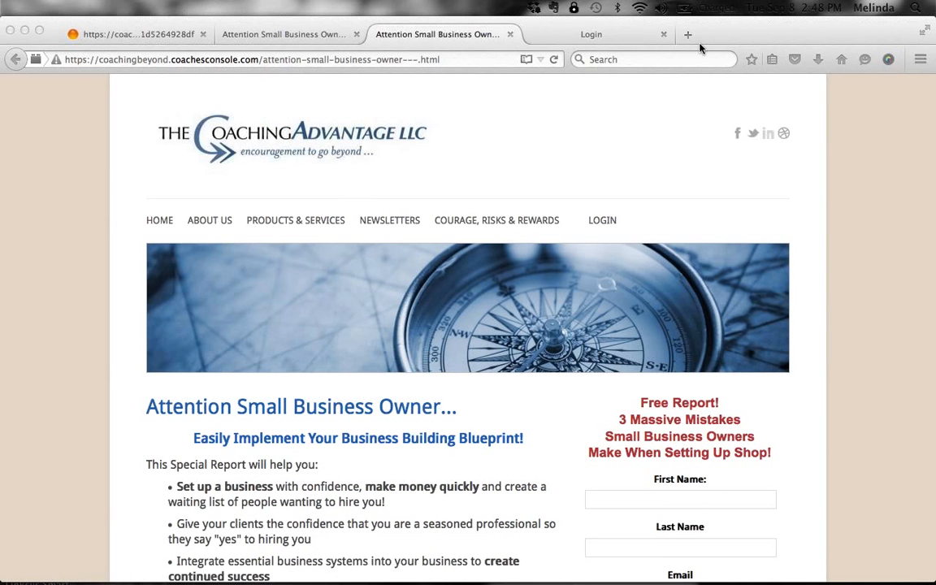
left_click(144, 223)
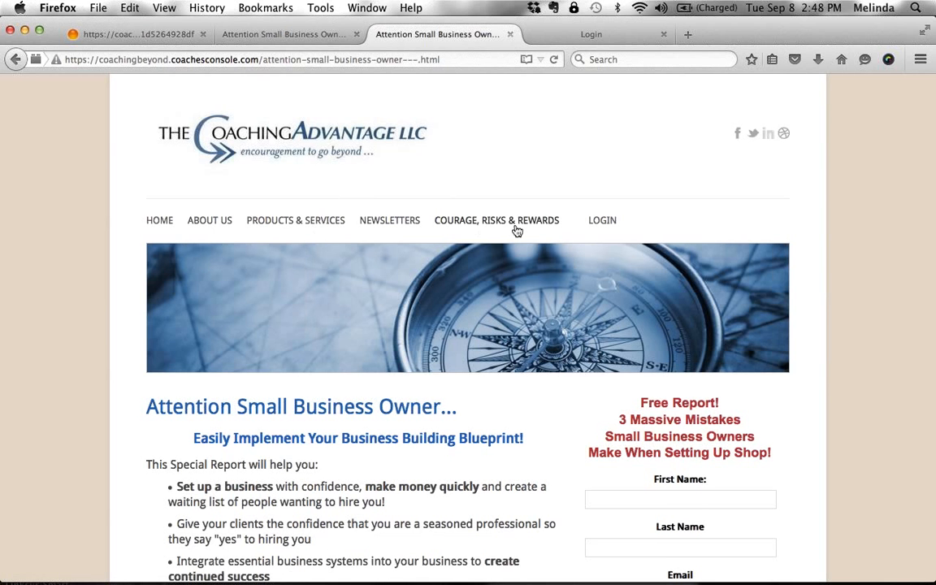
mouse_move(642, 221)
left_mouse_down()
mouse_move(508, 220)
mouse_move(629, 224)
left_mouse_up()
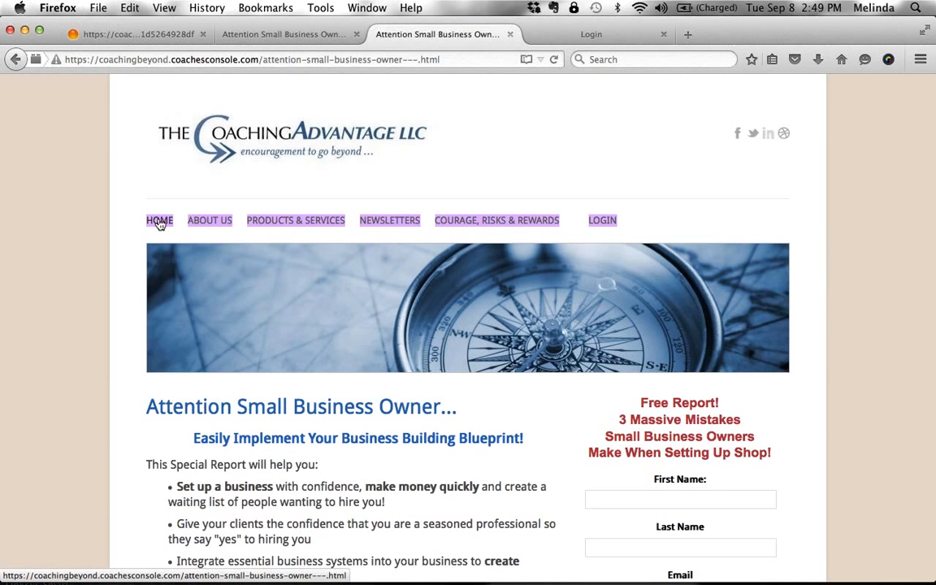
mouse_move(194, 216)
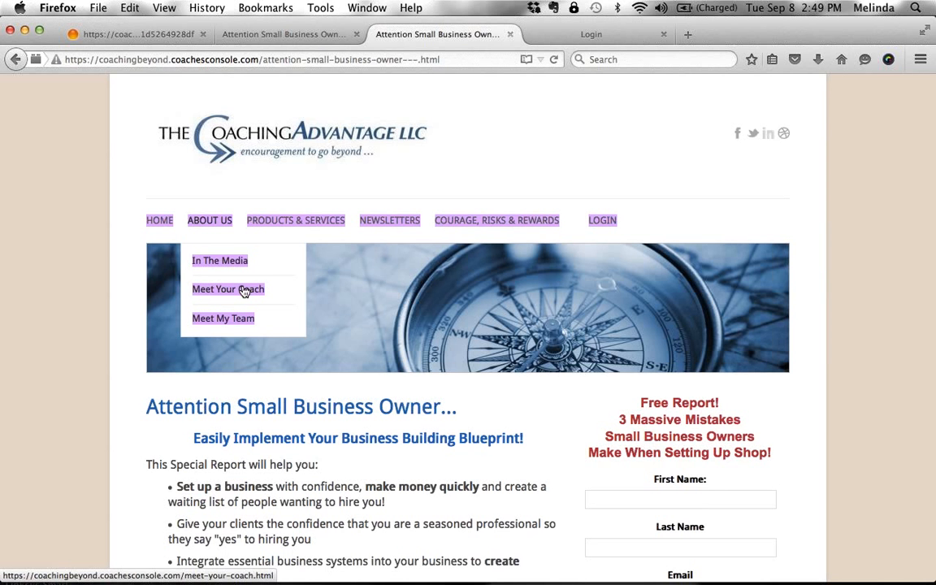
left_click(244, 291)
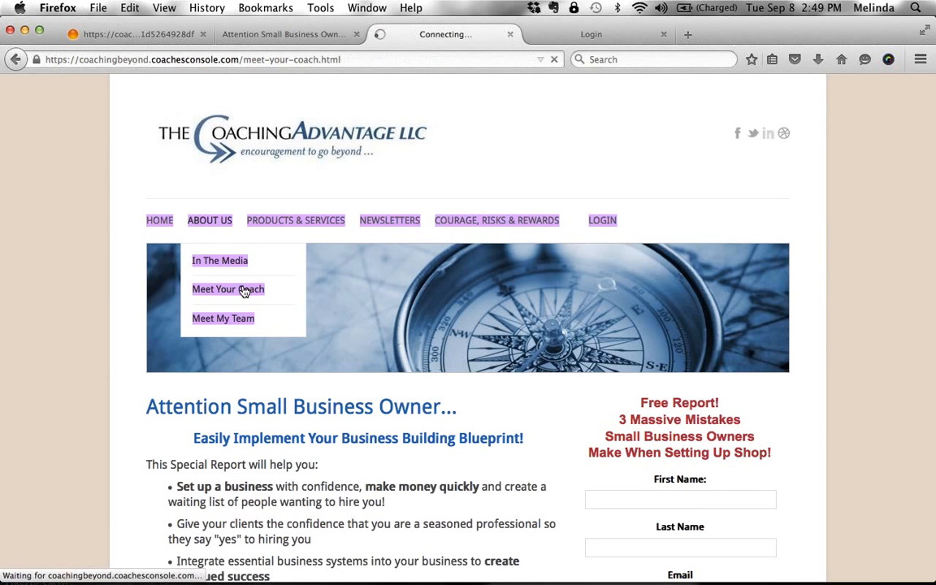
Look through the live Meet Your Coach page and select its heading, photo and text down to the sample-session link
left_click_drag(148, 406, 435, 524)
left_click(434, 524)
scroll(435, 524, "down", 3)
scroll(468, 325, "down", 3)
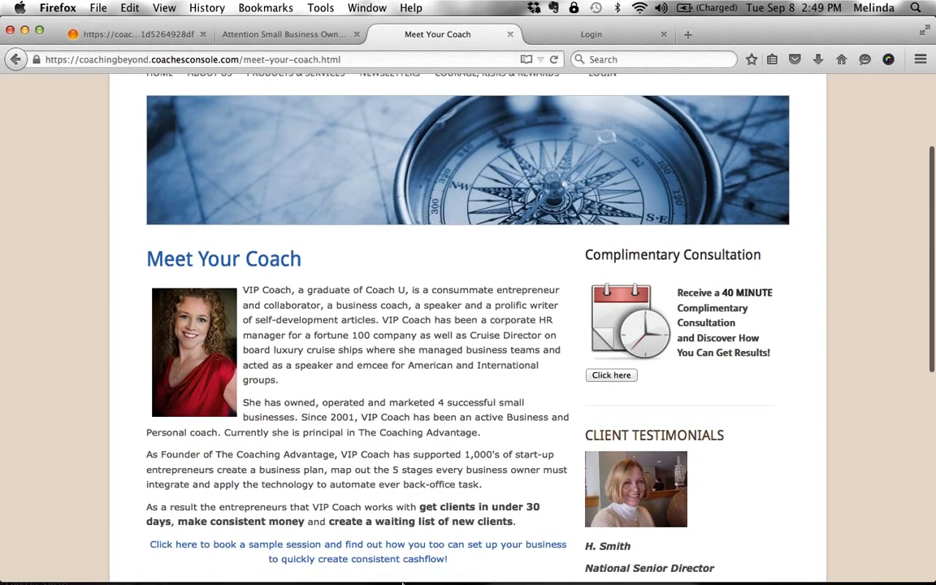
left_click_drag(144, 194, 459, 521)
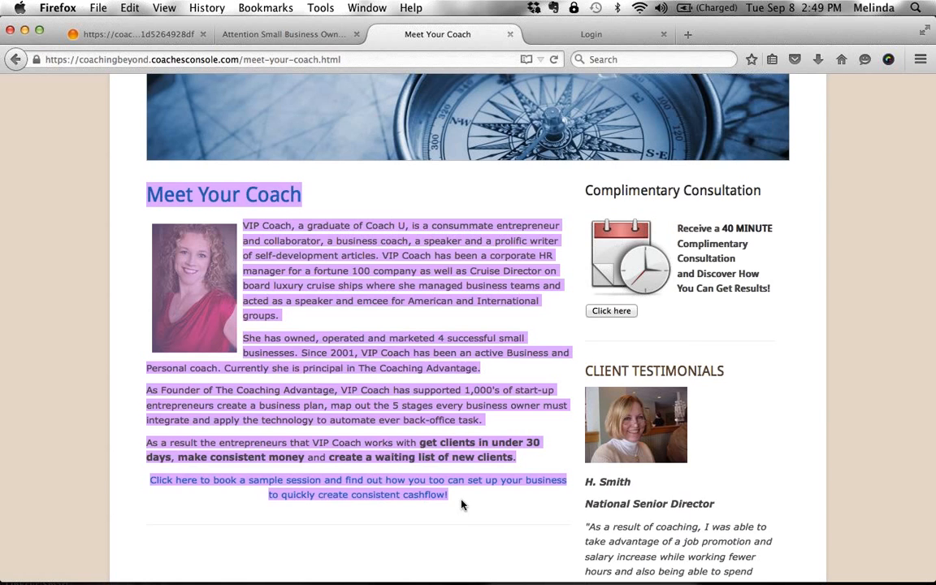
scroll(461, 504, "up", 5)
mouse_move(220, 232)
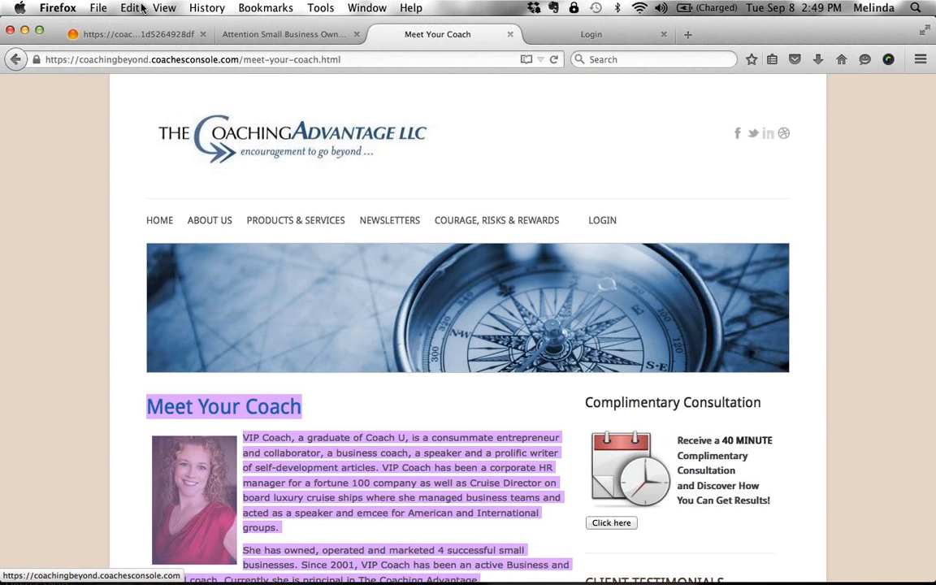
Switch back to the console and review the website's whole menu list with its submenus and linked pages
left_click(127, 31)
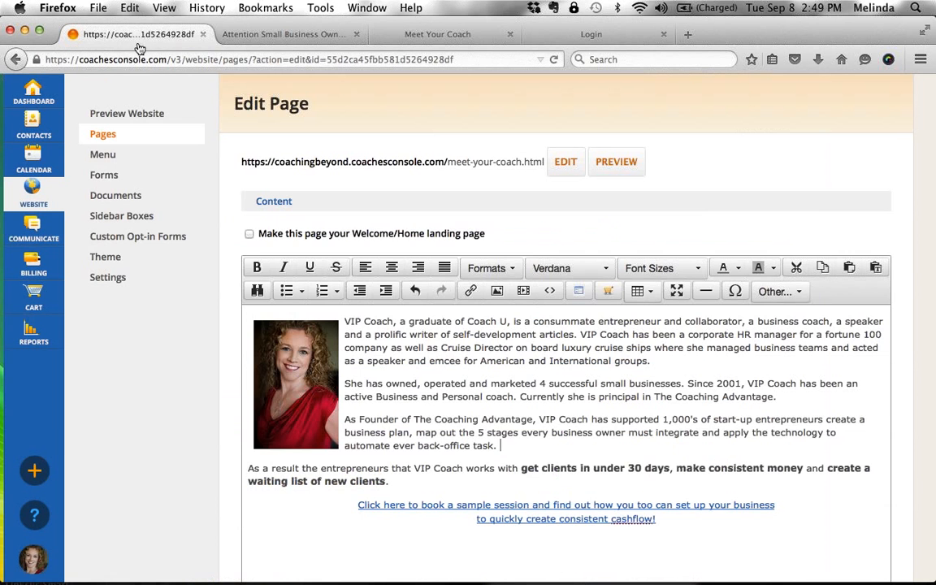
left_click(102, 160)
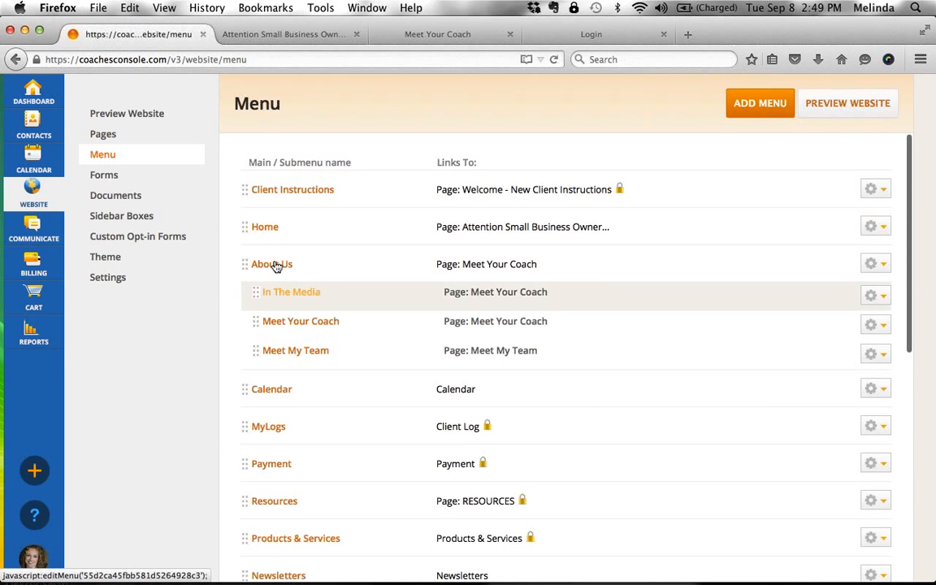
scroll(274, 263, "down", 5)
scroll(274, 264, "down", 3)
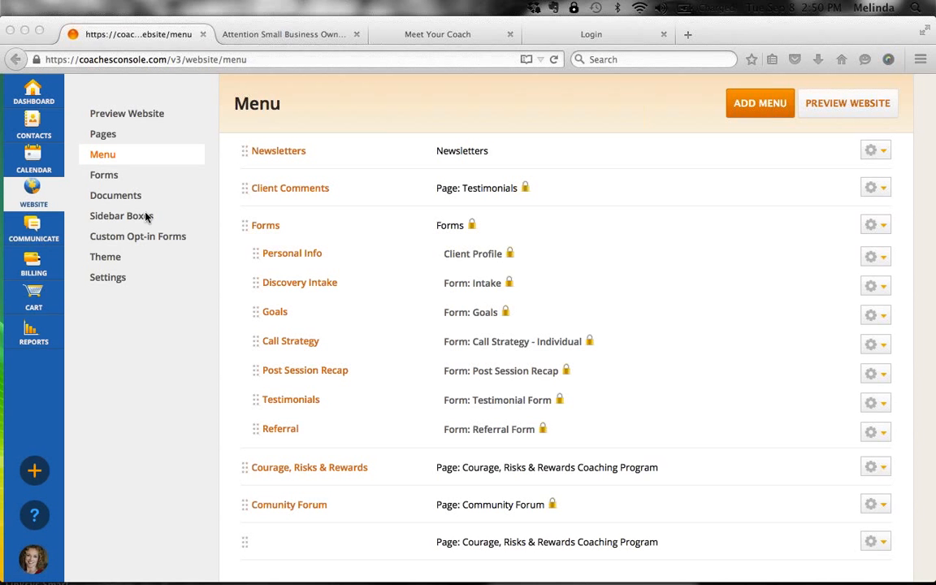
Open the Meet Your Coach page for editing from the website's list of pages
left_click(108, 138)
left_click(109, 136)
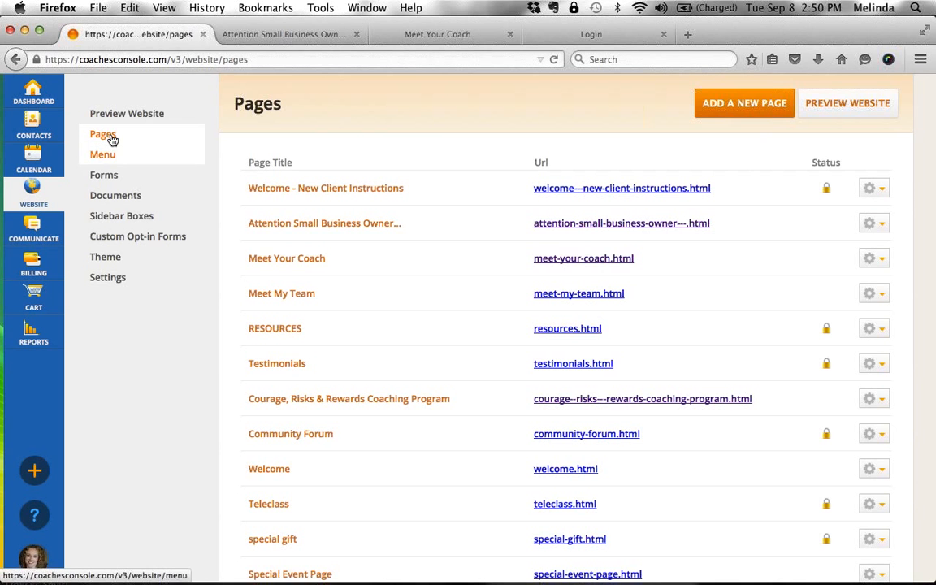
left_click(287, 259)
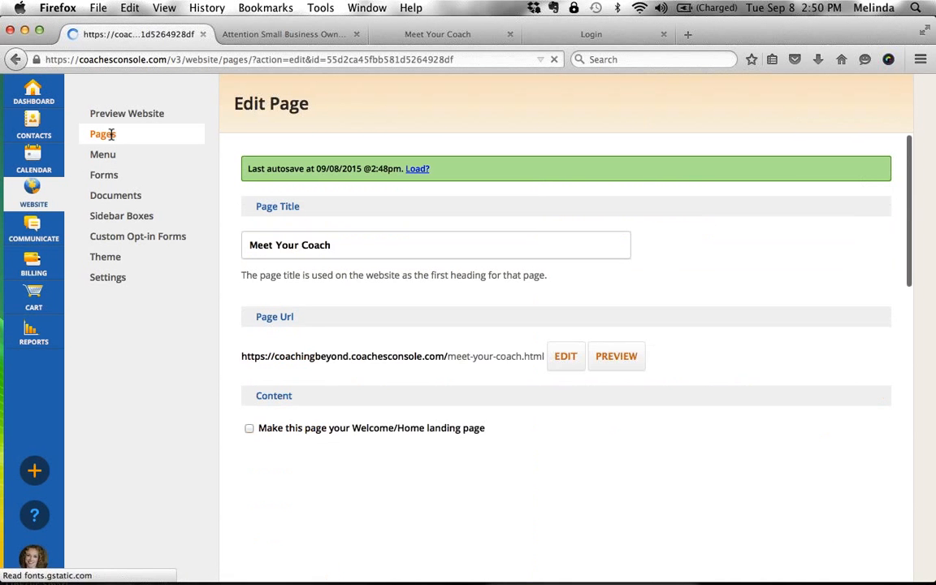
Examine the page's title and highlight its full web address and the meet-your-coach.html part
left_click_drag(244, 356, 528, 376)
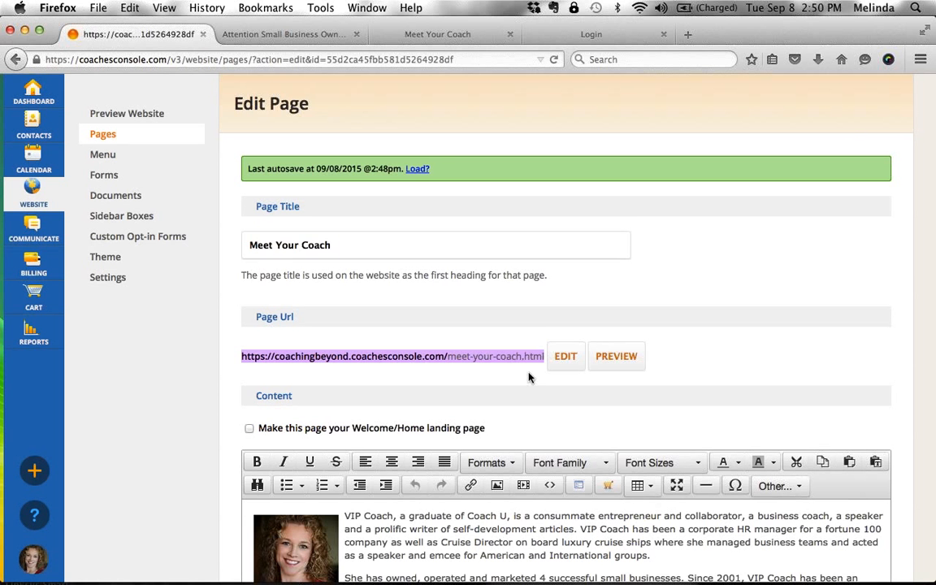
left_click(341, 246)
left_click_drag(340, 246, 236, 239)
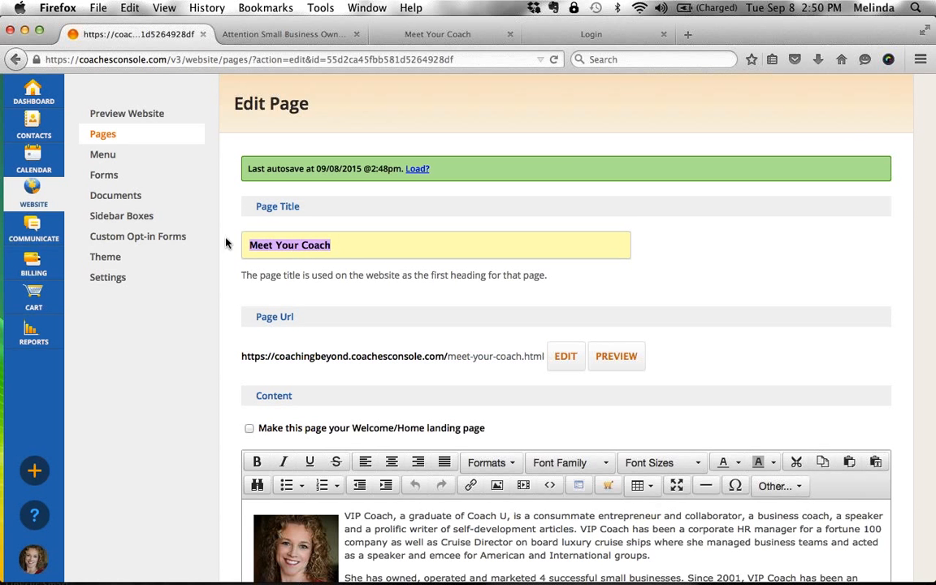
left_click(284, 373)
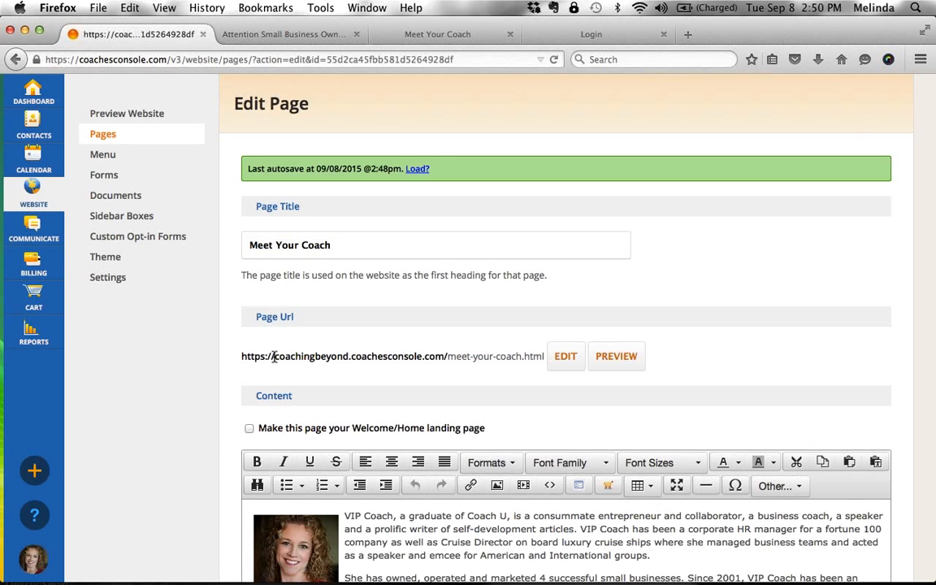
left_click_drag(274, 356, 546, 356)
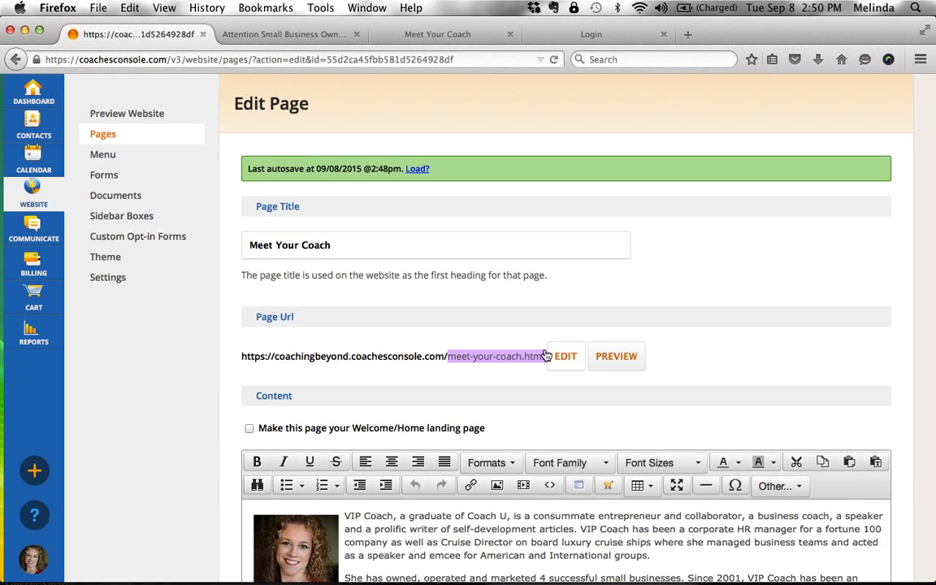
left_click(534, 374)
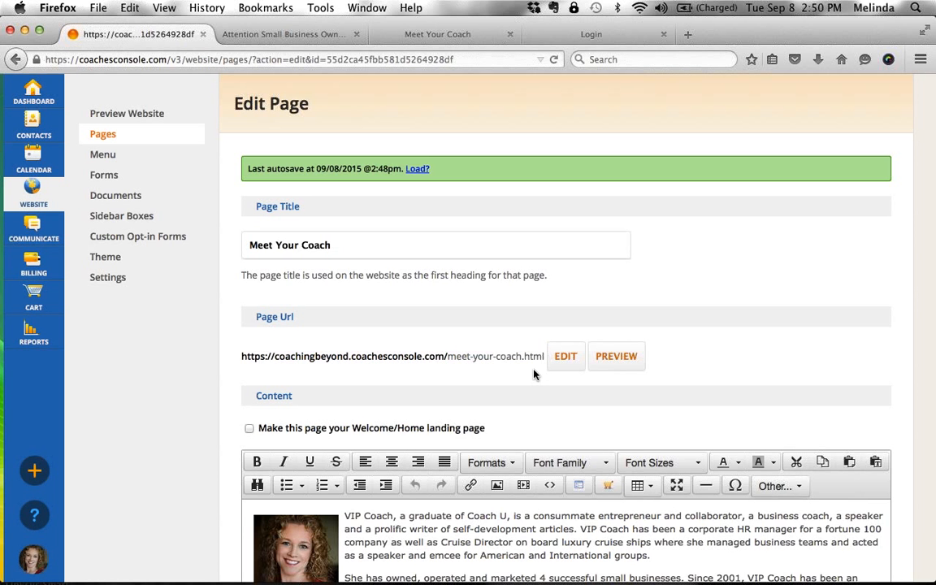
scroll(524, 389, "down", 2)
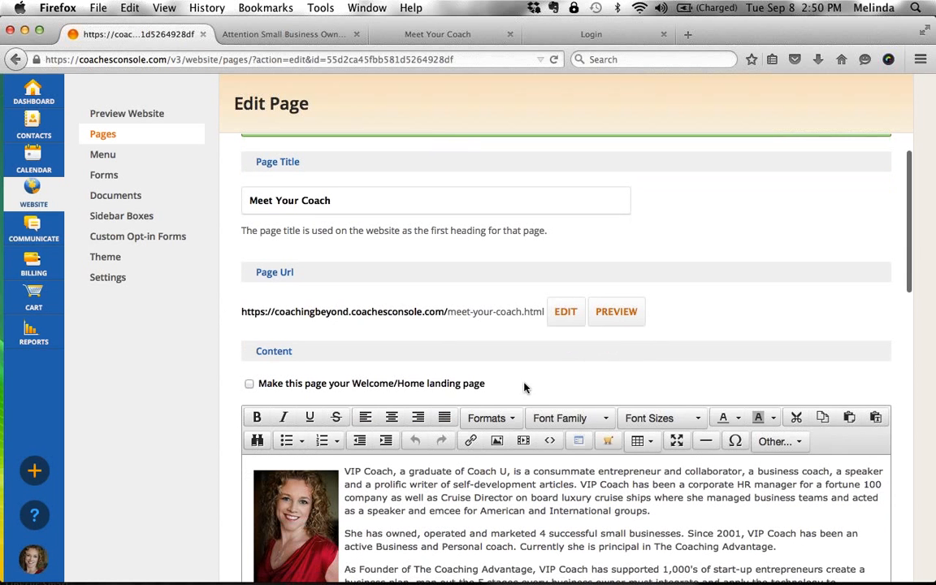
left_click_drag(237, 315, 514, 338)
left_click(513, 338)
Add the line "CLICK HERE TO ACCESS THIS COOL PAGE." below the sample-session link in the page content
scroll(513, 336, "down", 5)
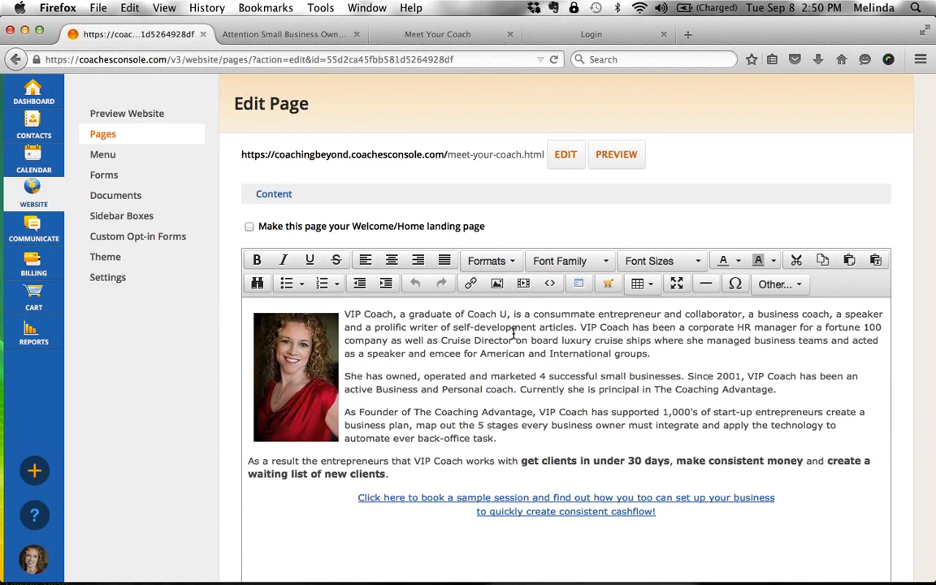
scroll(513, 365, "down", 3)
left_click(507, 460)
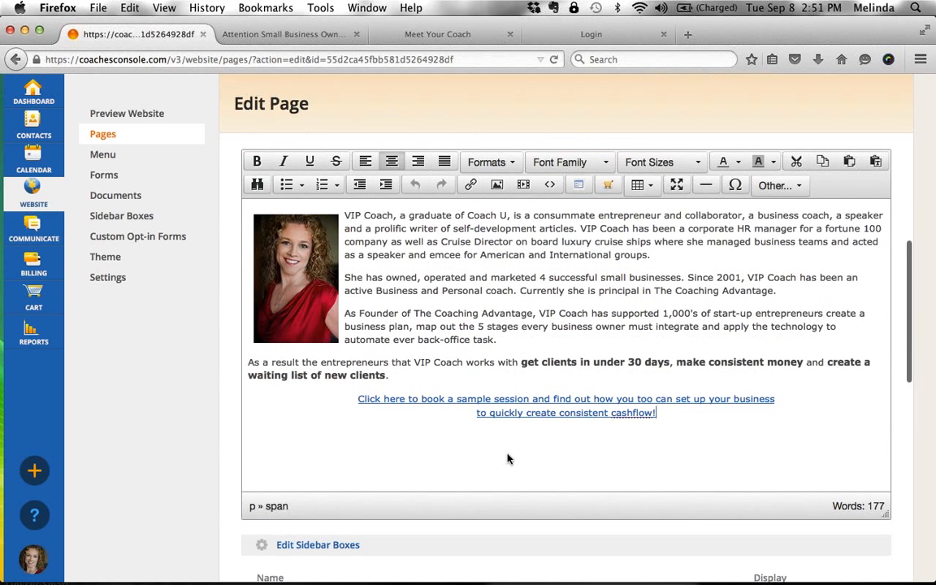
key("Return")
type("CLICK HERE TO ACCESS HT")
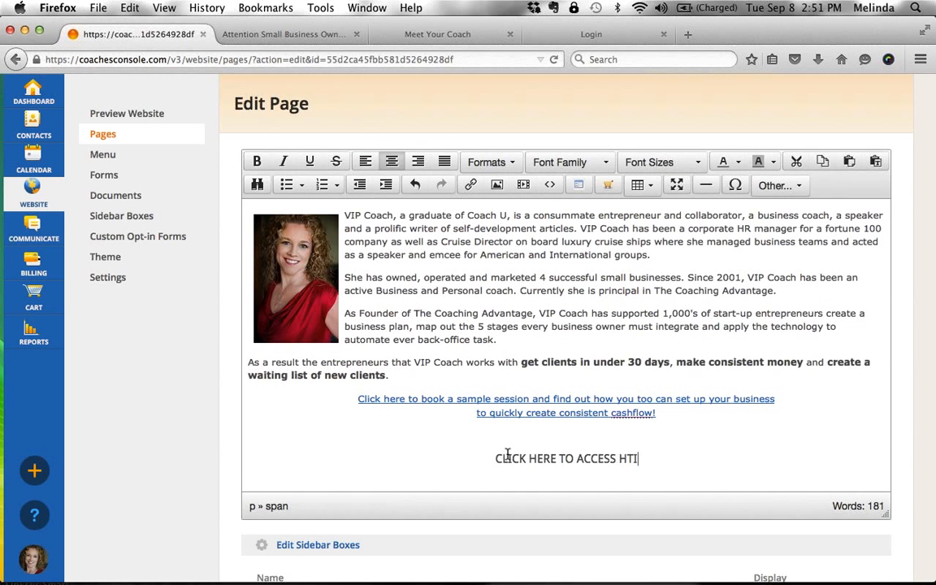
key("BackSpace")
key("BackSpace")
type("THIS COOL PAGE.")
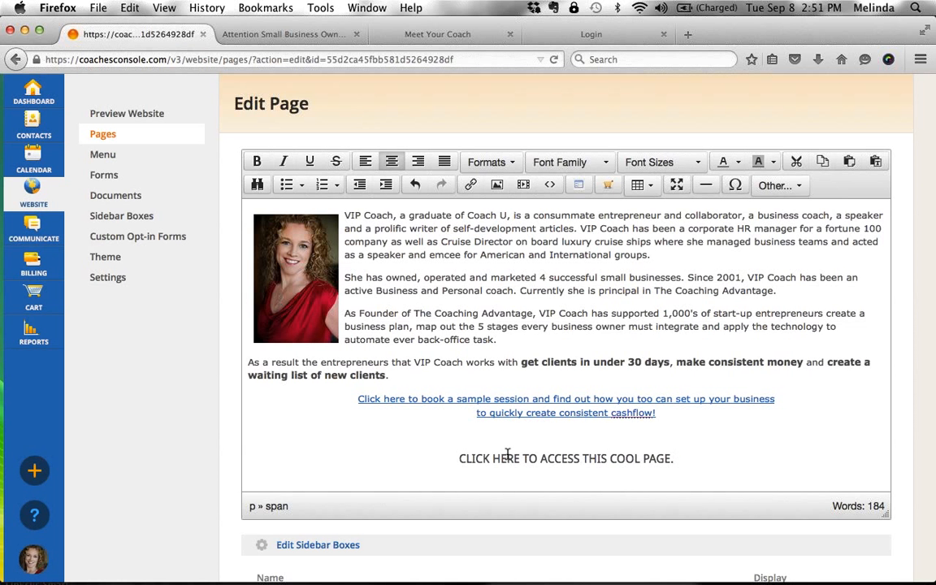
Link the line "CLICK HERE TO ACCESS THIS COOL PAGE." to the Meet Your Coach page, opening in a new window
triple_click(507, 455)
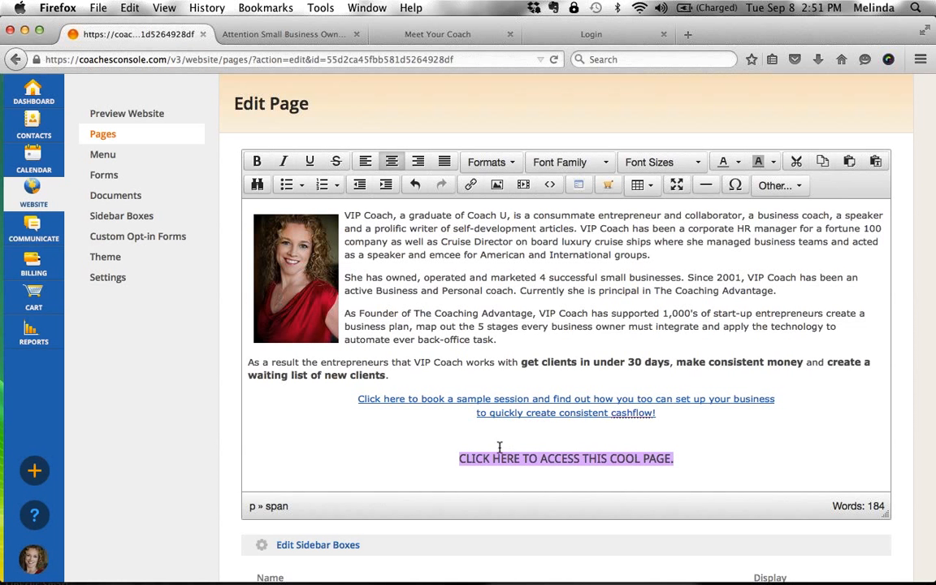
left_click(472, 186)
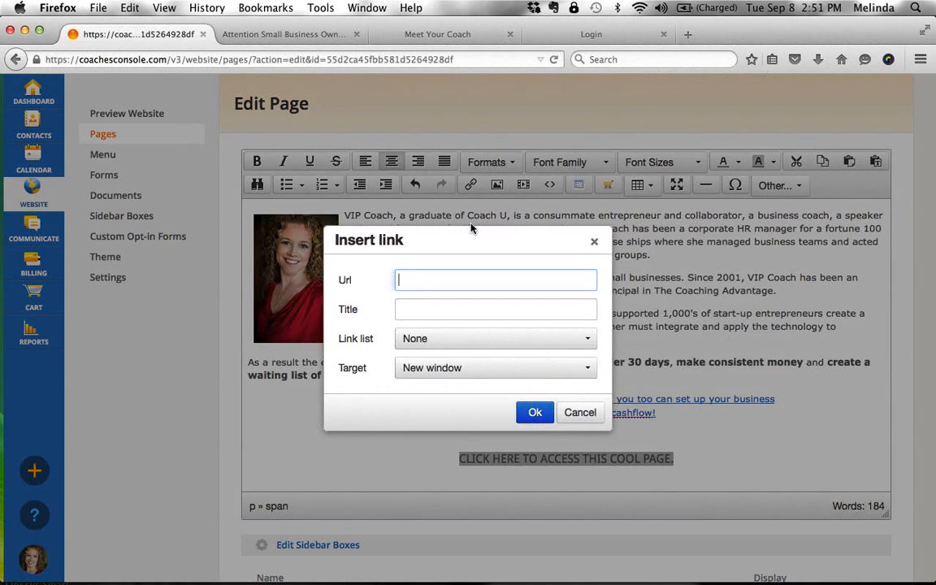
left_click(481, 344)
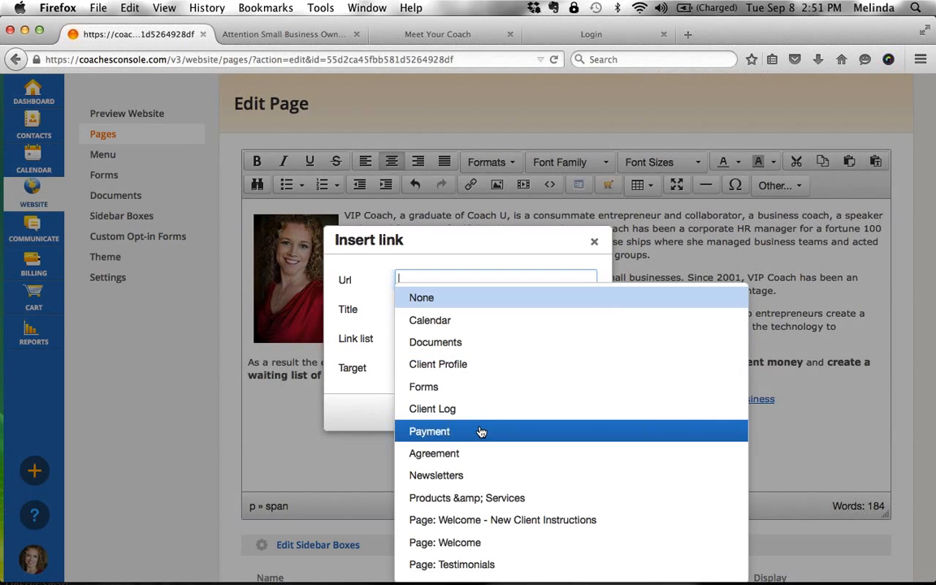
scroll(481, 432, "down", 5)
scroll(480, 434, "down", 2)
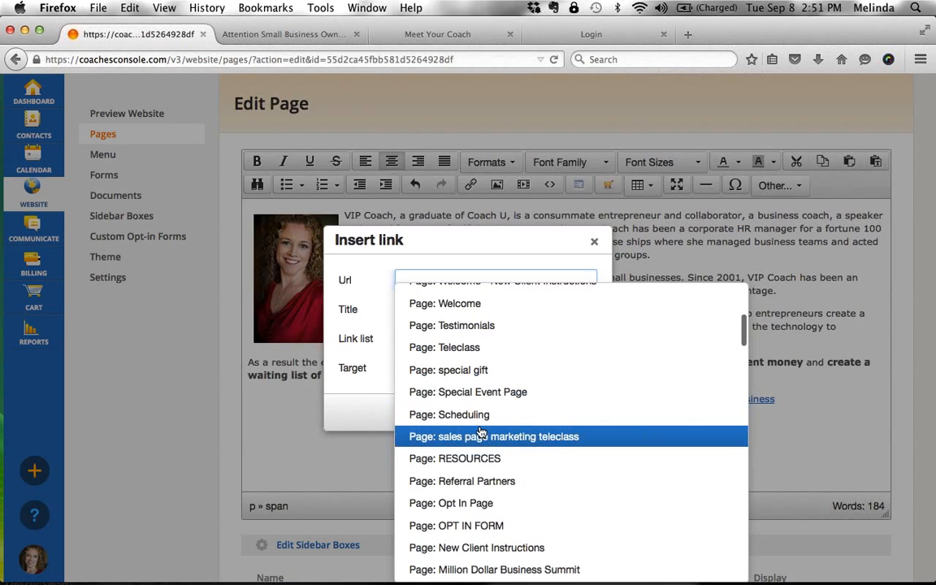
scroll(480, 433, "down", 5)
scroll(480, 433, "down", 3)
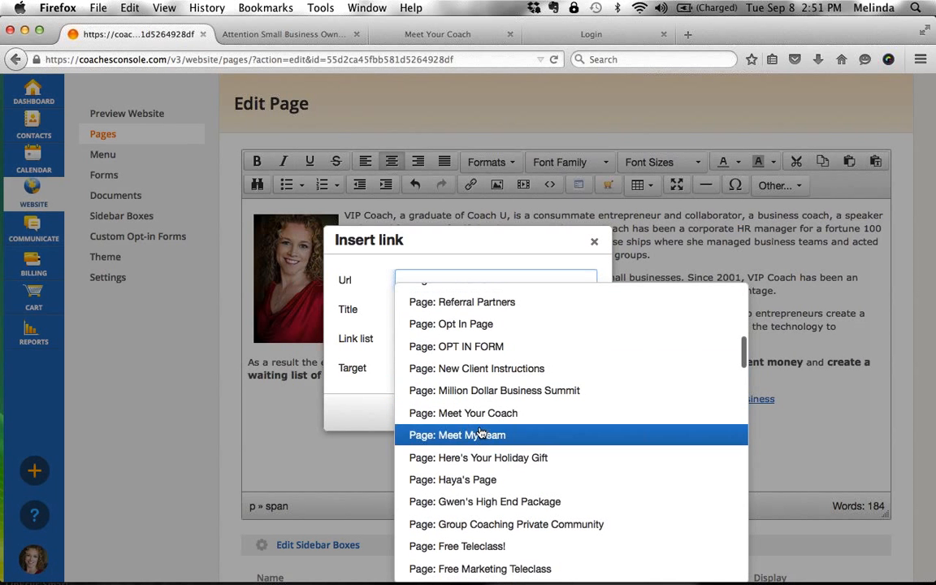
left_click(480, 414)
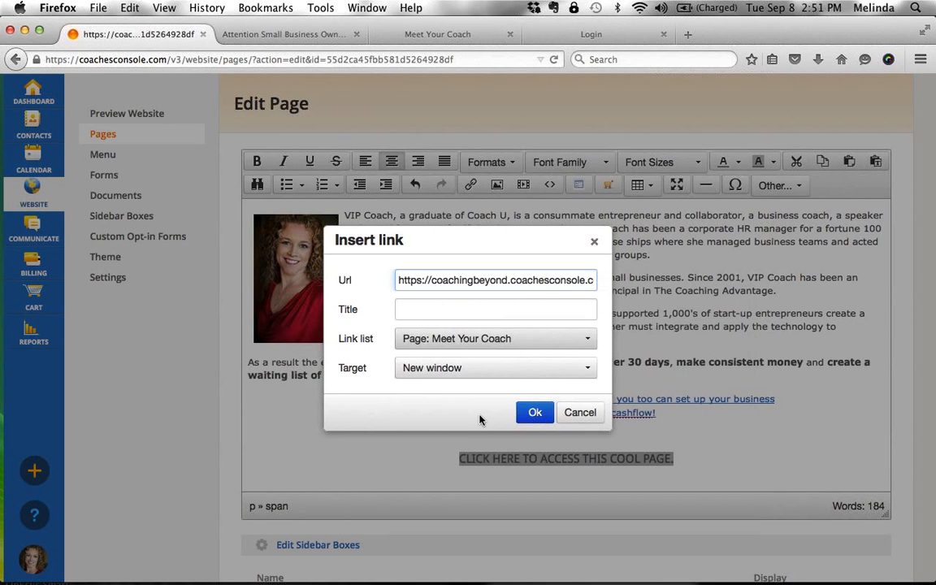
left_click(533, 412)
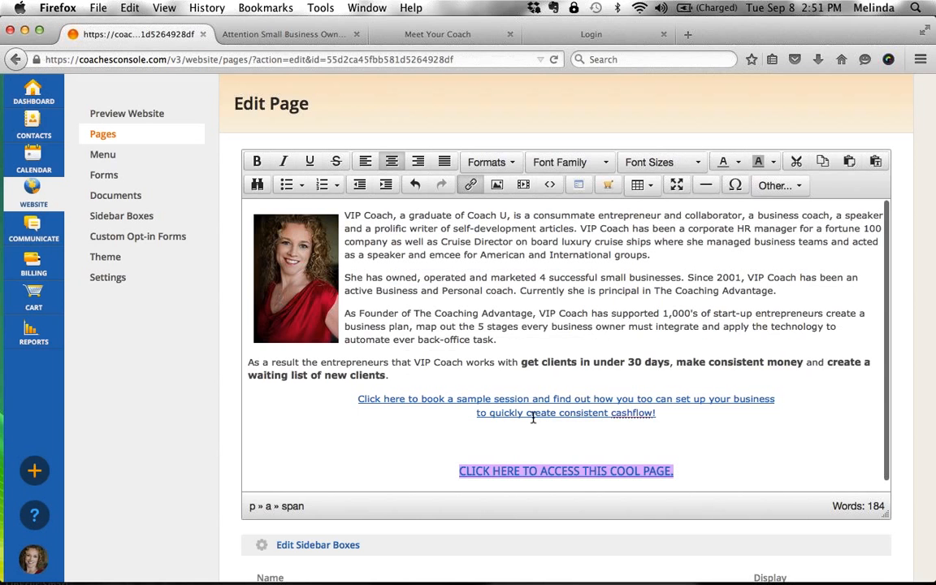
Delete the linked line "CLICK HERE TO ACCESS THIS COOL PAGE." from the page content
left_click(686, 469)
left_click_drag(685, 469, 456, 477)
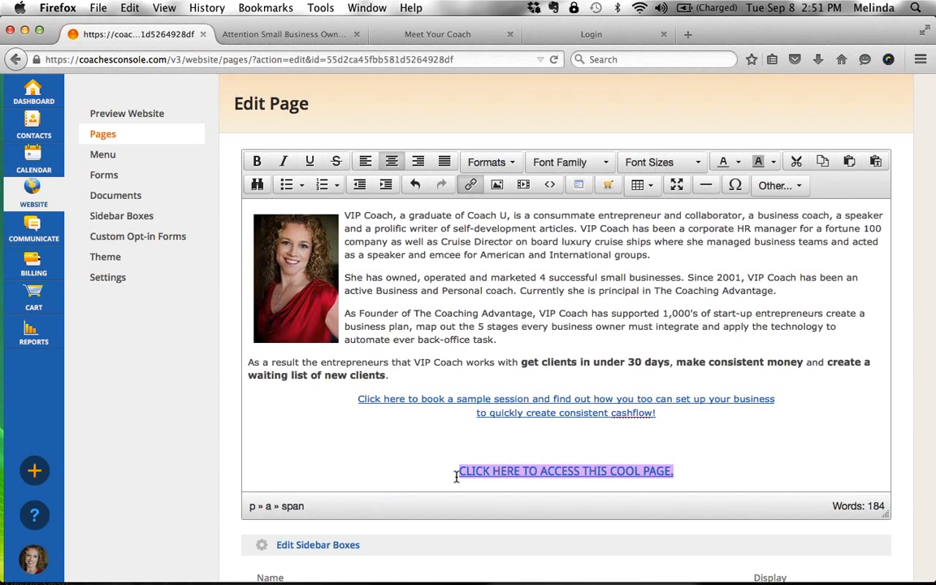
key("BackSpace")
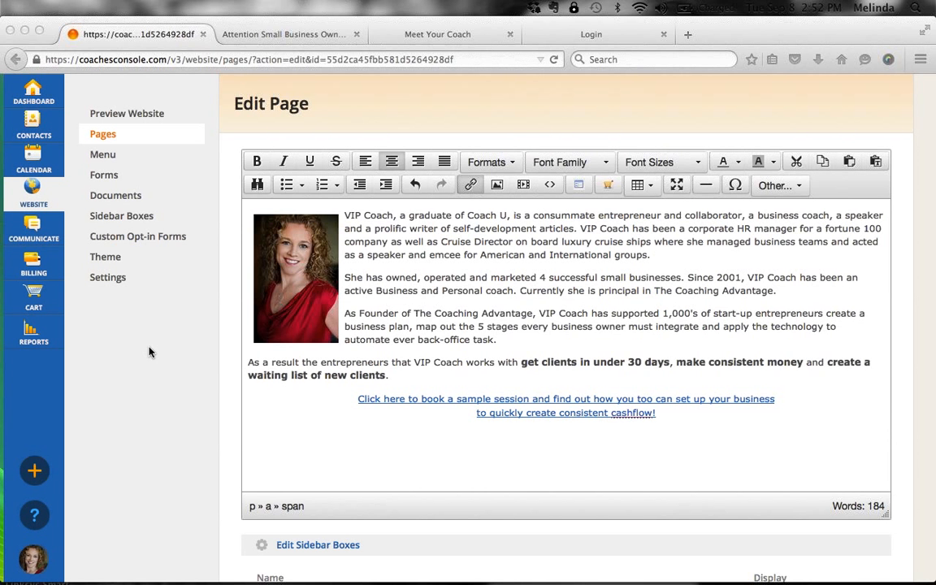
Open the "Schedule a complimentary session" sidebar box for editing from the website's list of sidebar boxes
left_click(130, 217)
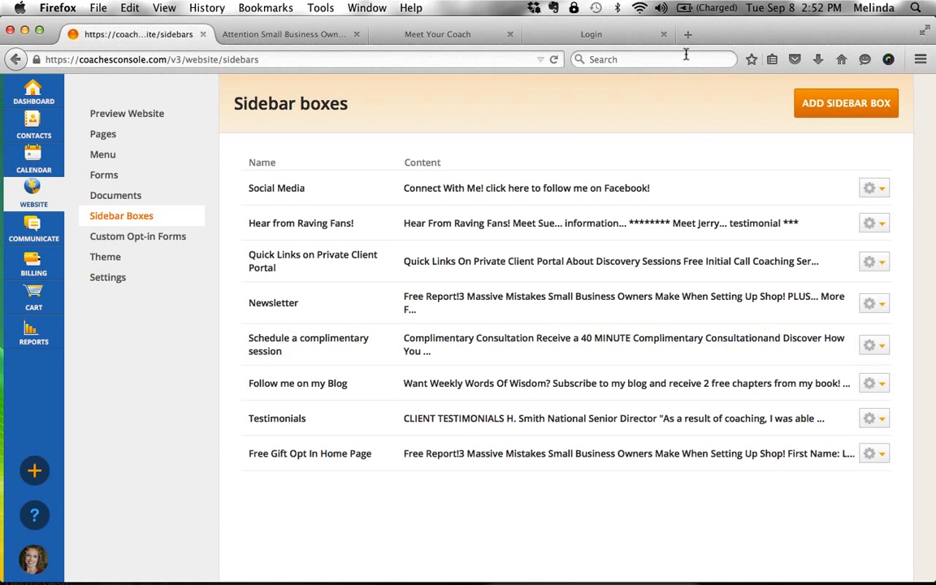
left_click(876, 349)
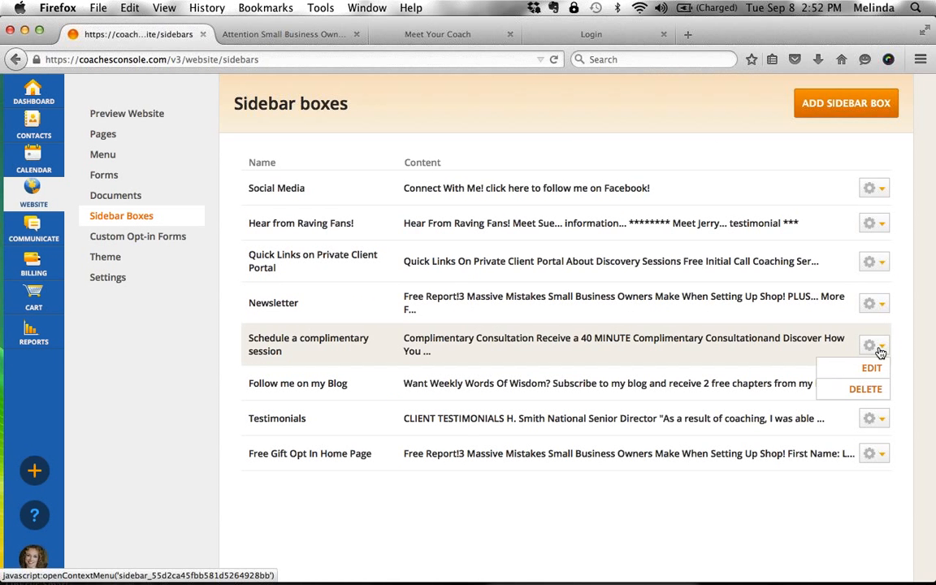
left_click(872, 369)
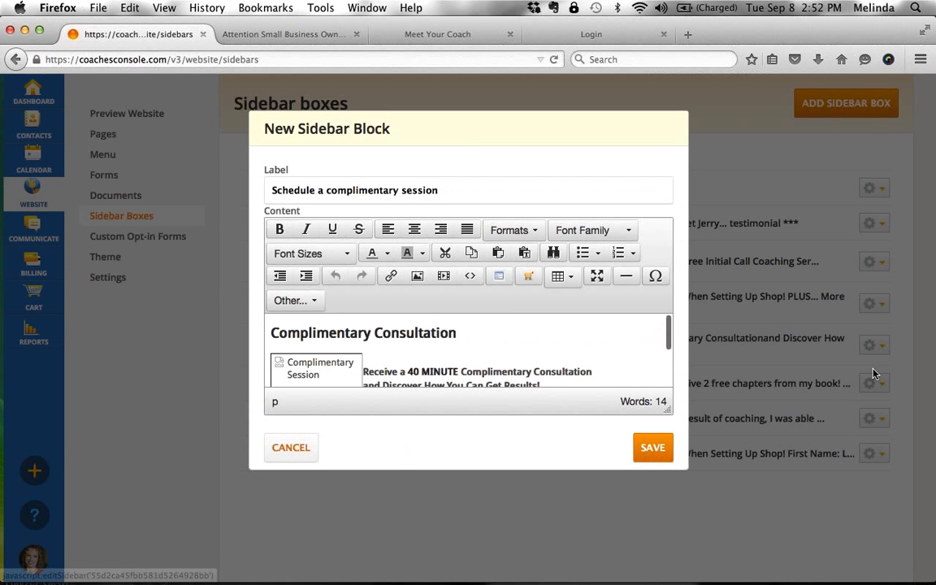
scroll(524, 370, "down", 2)
scroll(527, 370, "up", 1)
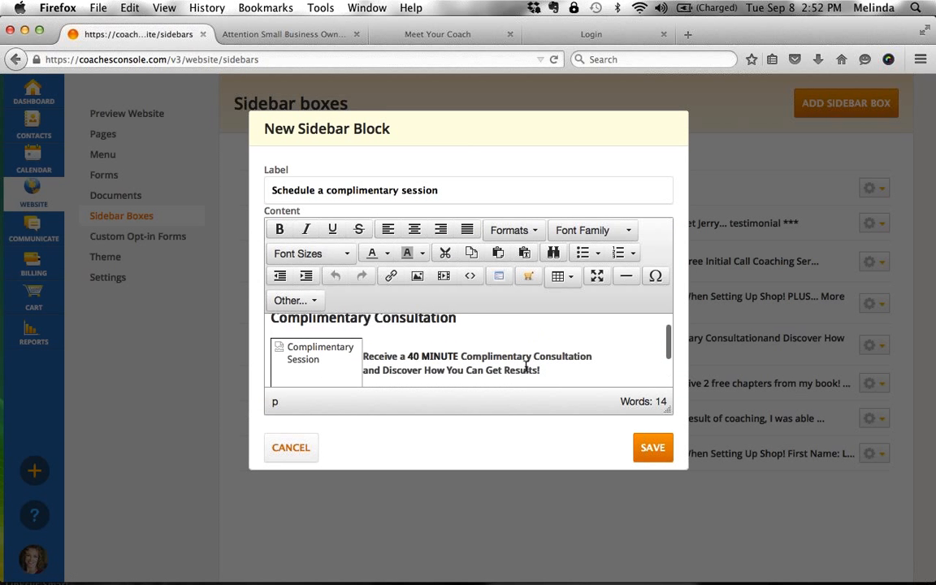
Change the complimentary consultation's length in the box's description to 30 MINUTE
left_click(419, 356)
key("BackSpace")
key("BackSpace")
type("30")
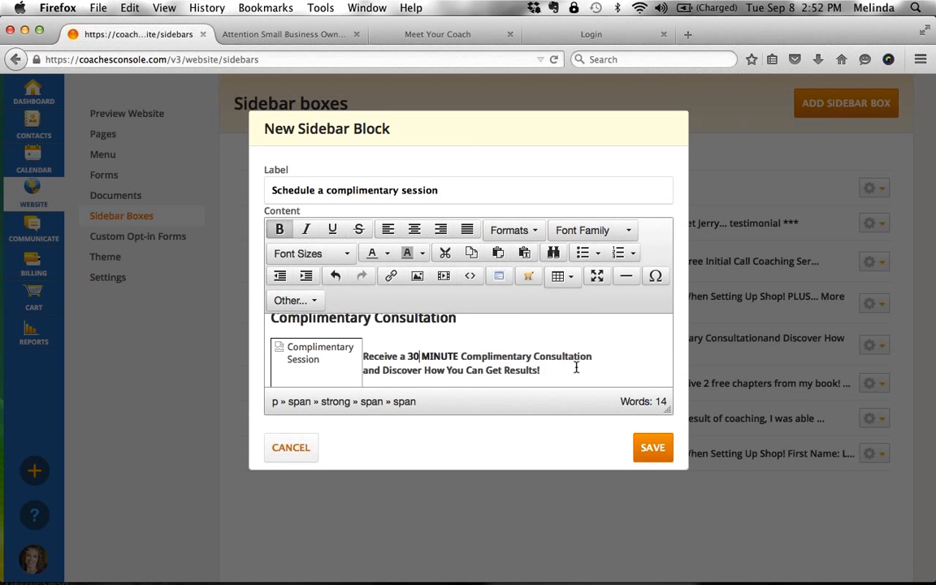
Change the box's heading to "Jumpstart Consultation" and save the sidebar box
scroll(491, 340, "up", 1)
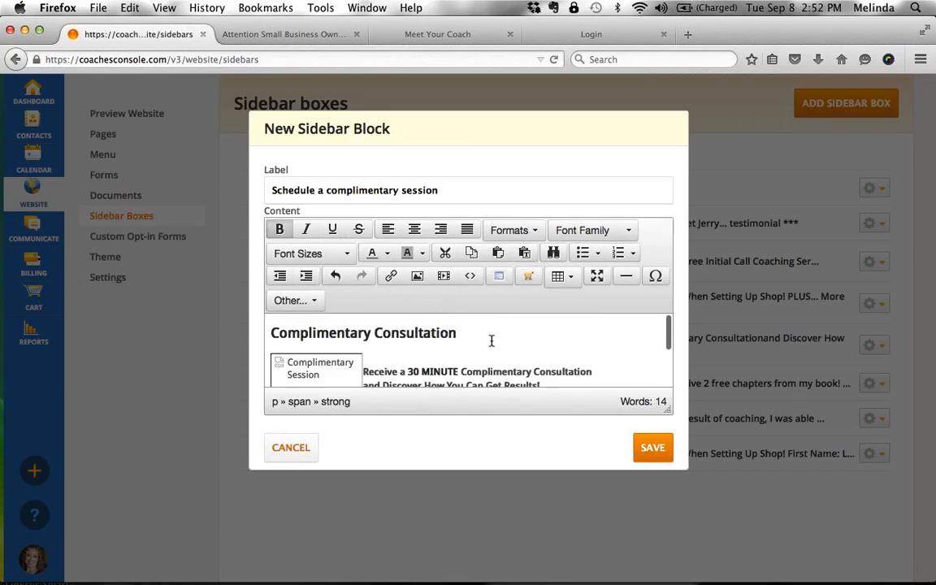
double_click(349, 331)
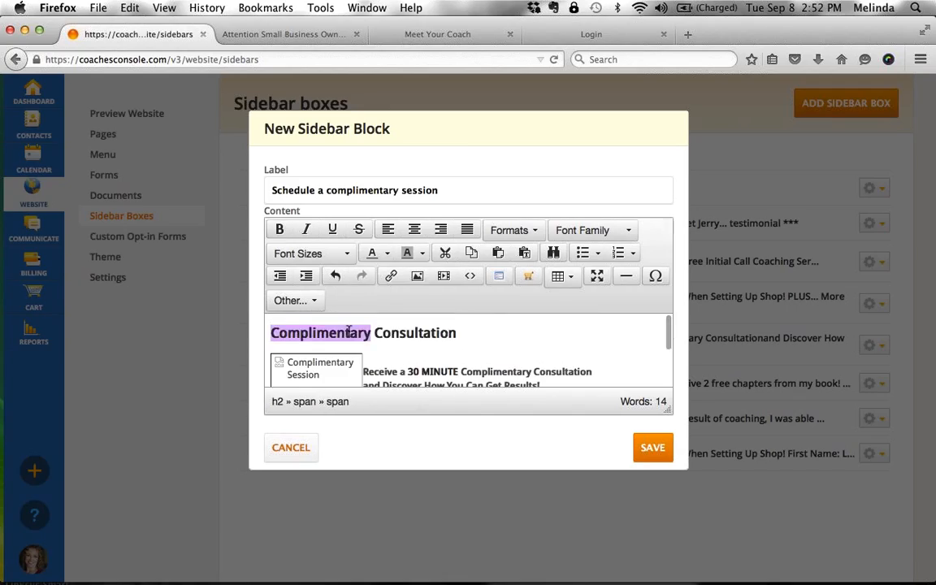
type("Jumpstart")
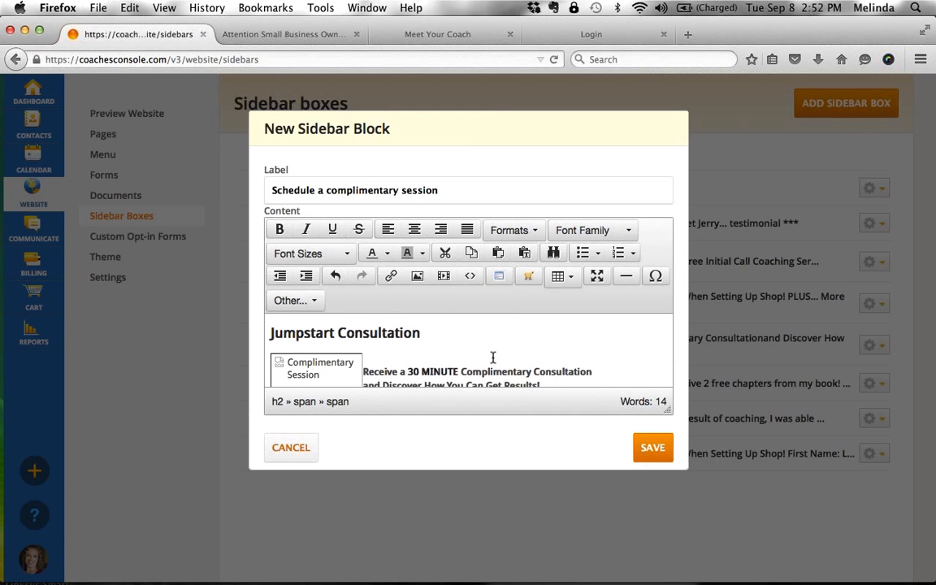
left_click(655, 447)
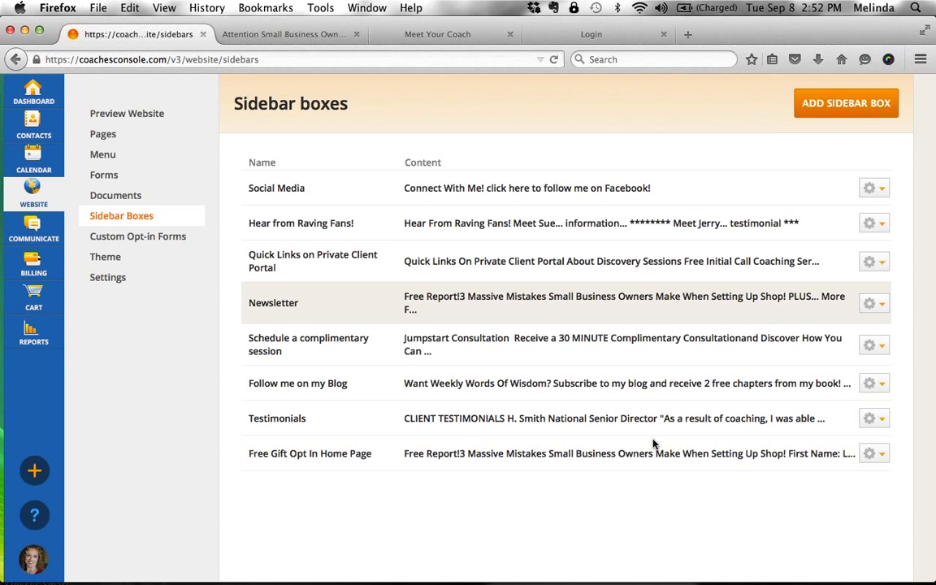
Open the Sample Session Prep form from the website's forms and review its list of questions
left_click(926, 60)
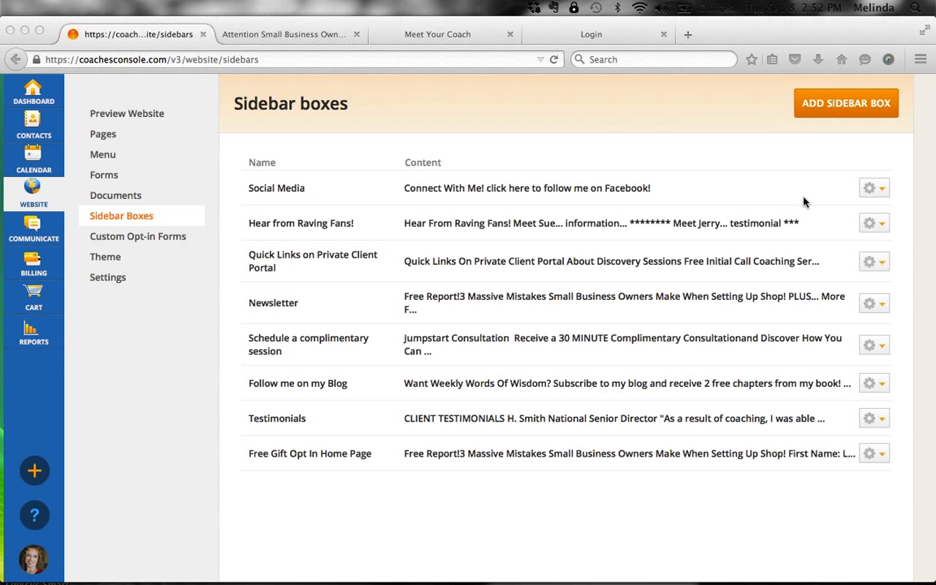
left_click(109, 177)
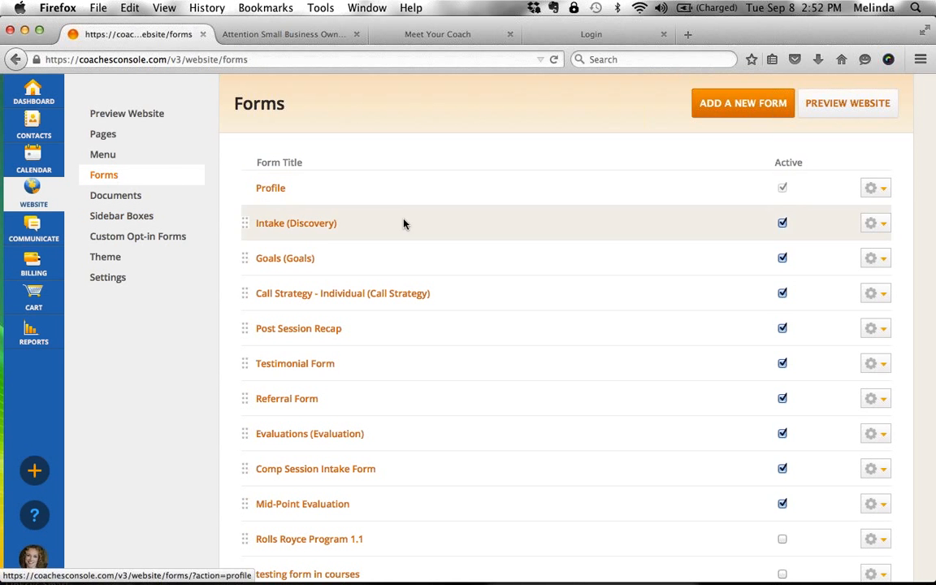
scroll(447, 427, "down", 5)
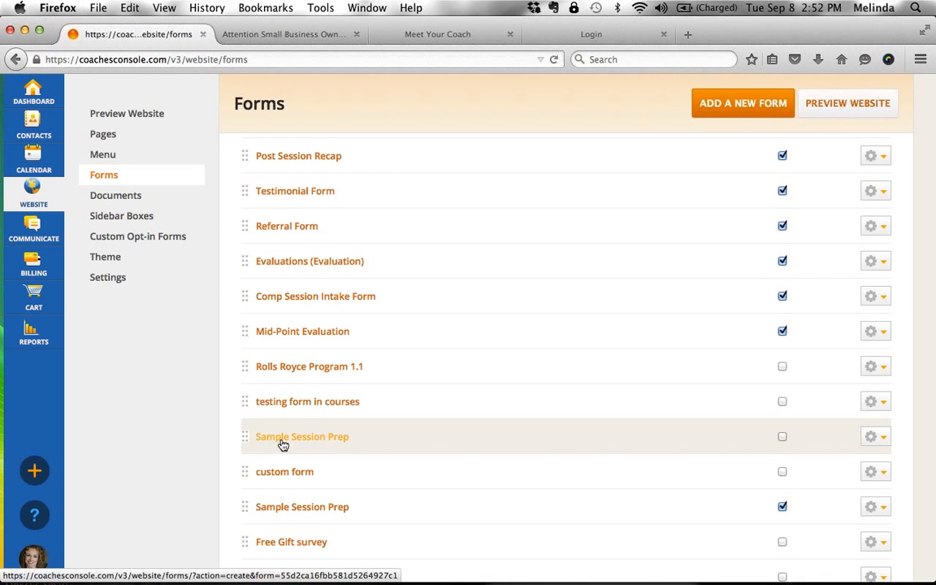
left_click(282, 443)
left_click(362, 177)
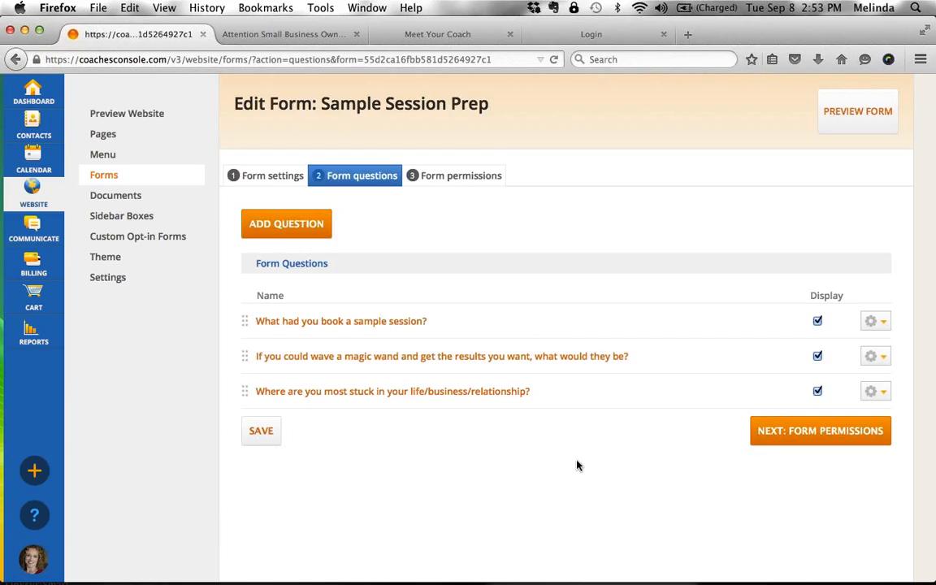
key("super+Tab")
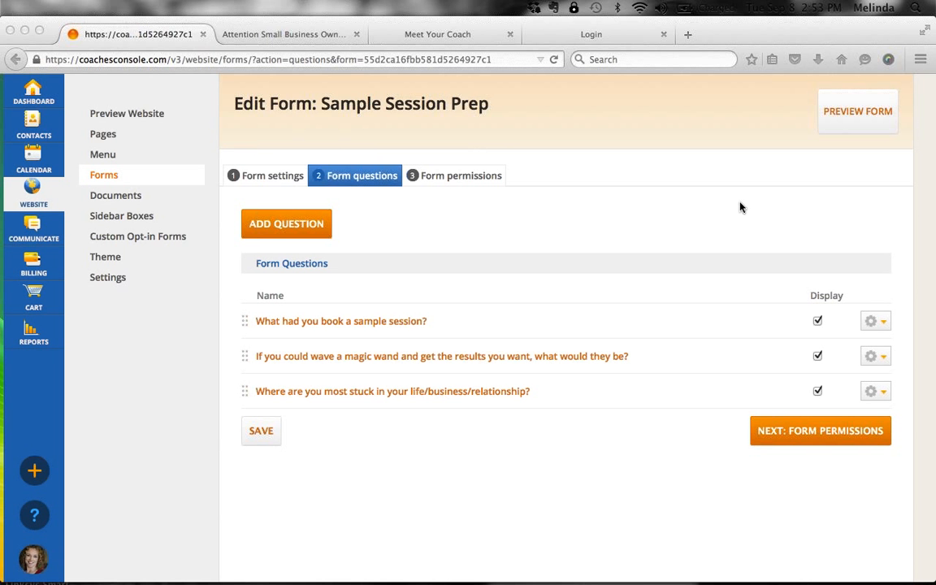
Reopen the Meet Your Coach page for editing and examine the content editor's text color and font size options
left_click(104, 135)
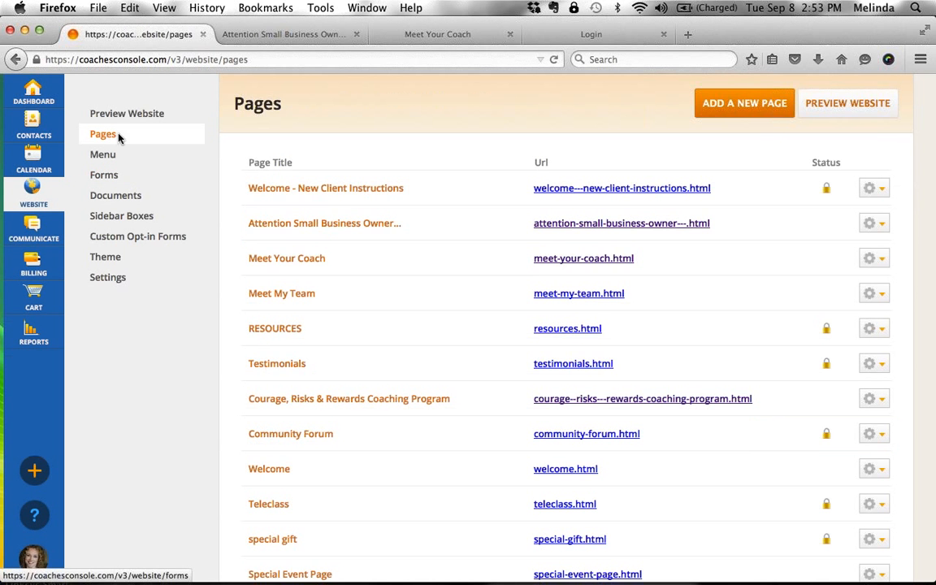
left_click(291, 258)
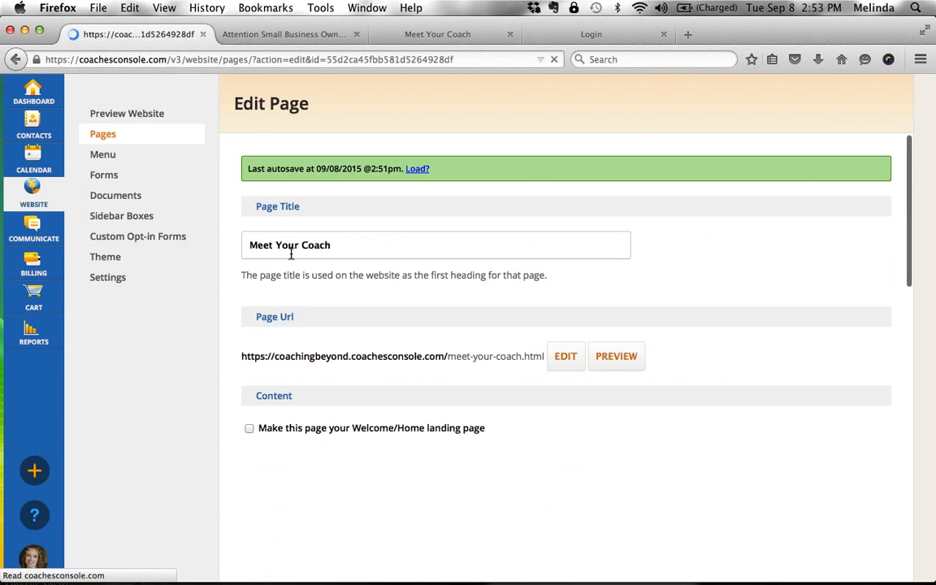
scroll(359, 351, "down", 3)
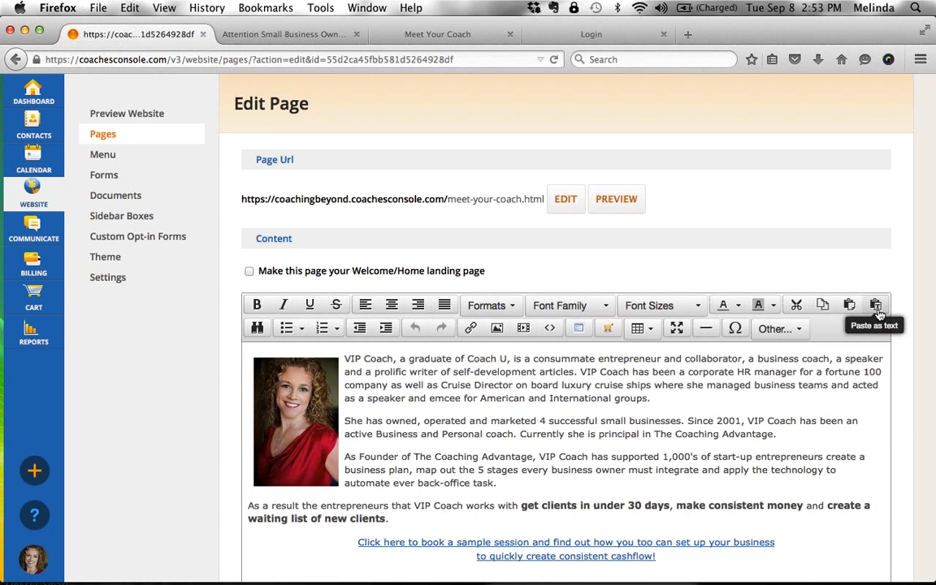
left_click(739, 307)
left_click(740, 307)
left_click(701, 306)
left_click(700, 307)
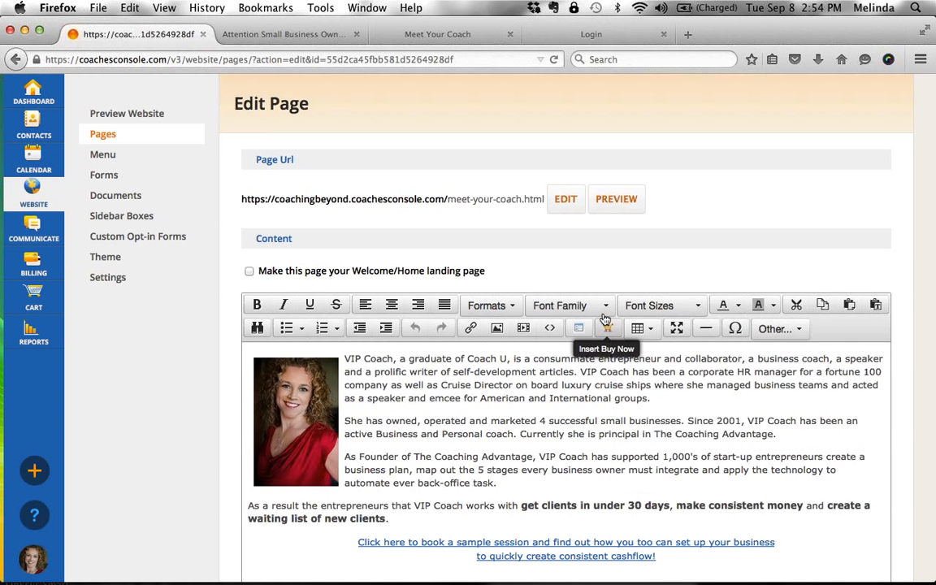
left_click(803, 396)
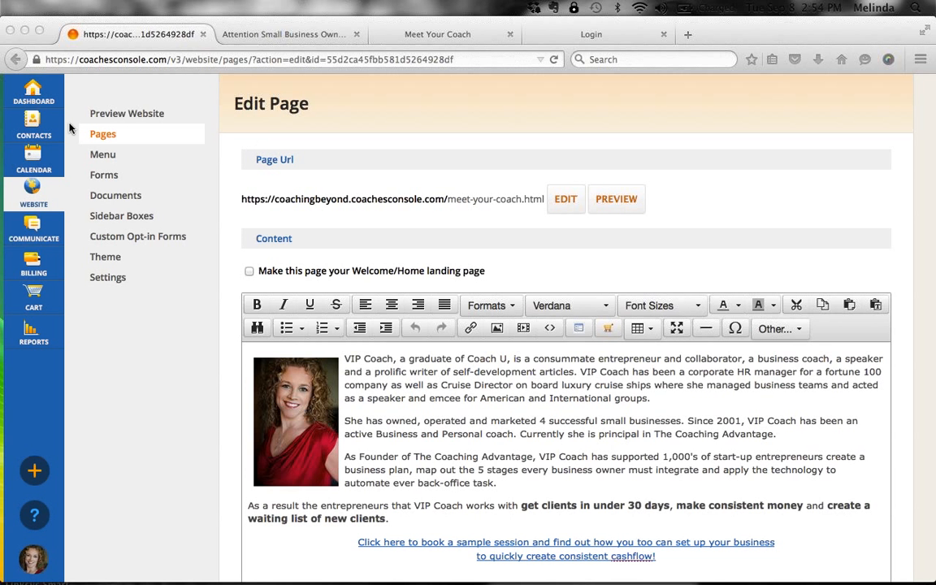
Switch to the live website's home page and check the Jumpstart Consultation sidebar box
left_click(420, 36)
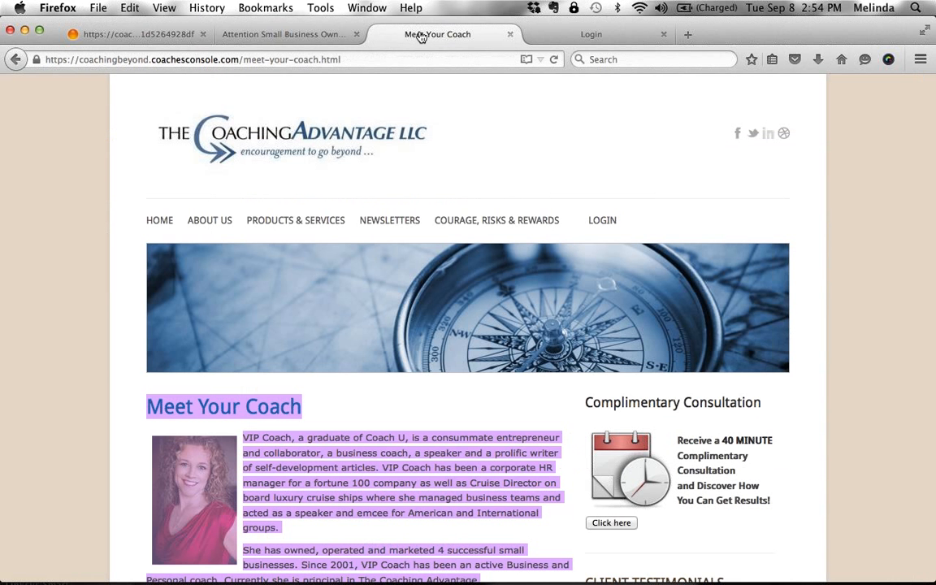
left_click(160, 221)
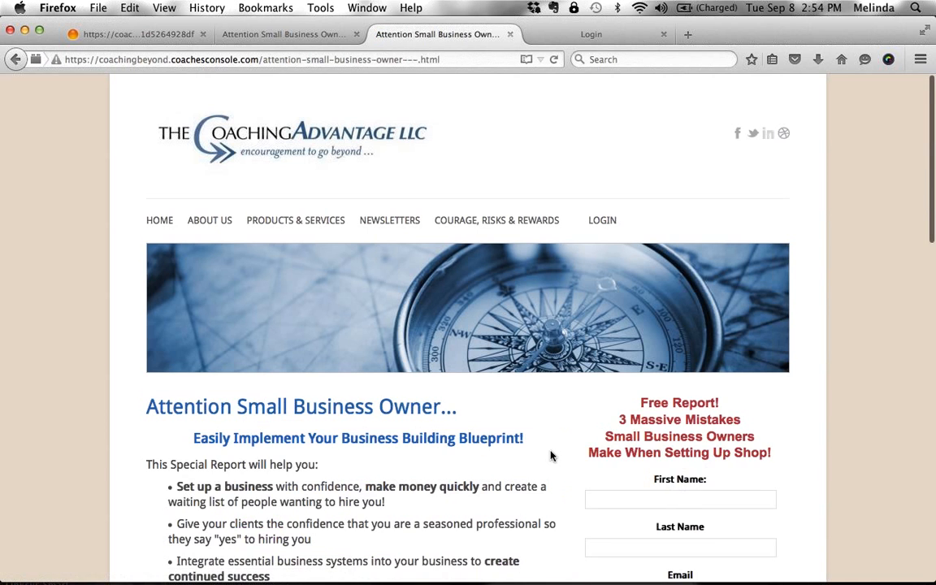
scroll(549, 455, "down", 10)
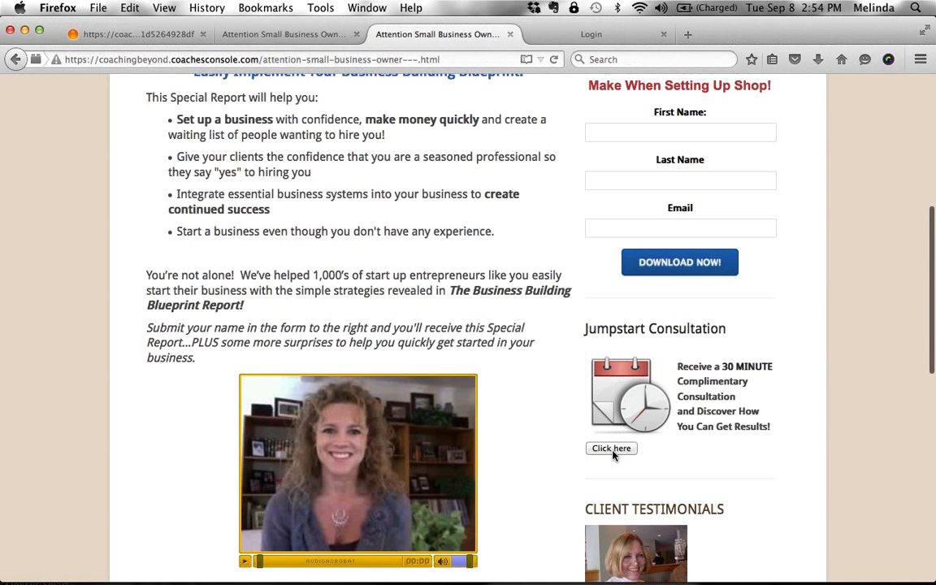
Follow the Jumpstart Consultation box's link and examine the Available time scheduling page
left_click(613, 452)
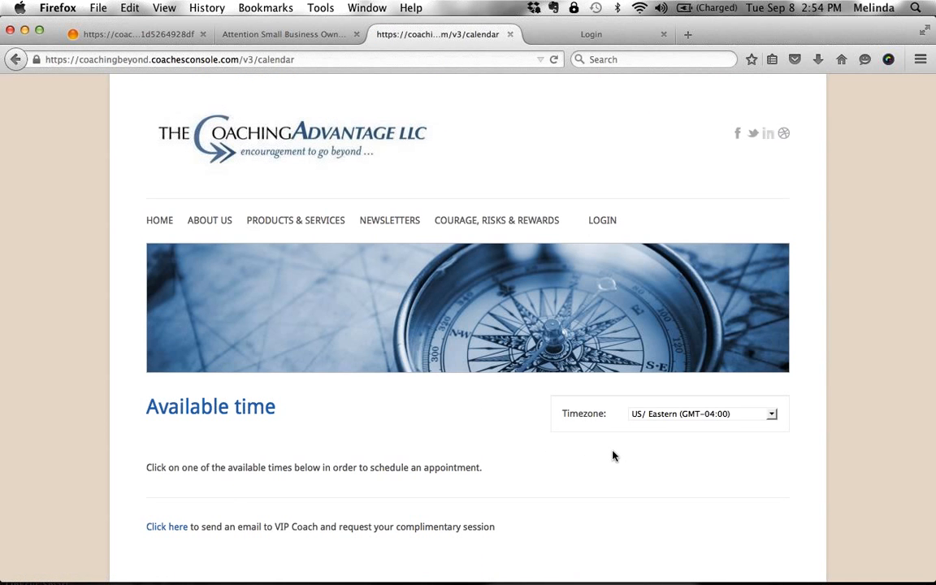
scroll(613, 456, "down", 5)
scroll(614, 456, "up", 4)
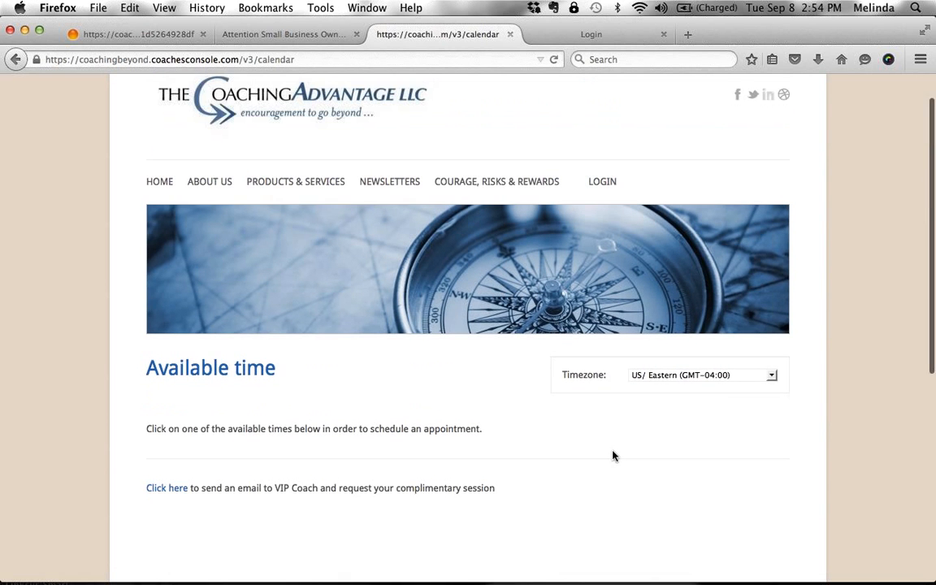
scroll(614, 456, "up", 1)
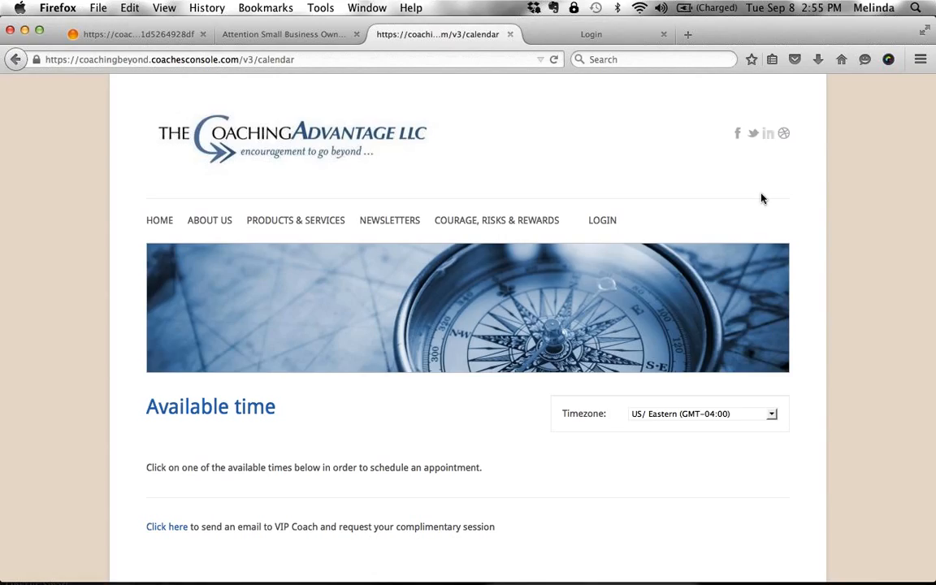
key("super+shift+2")
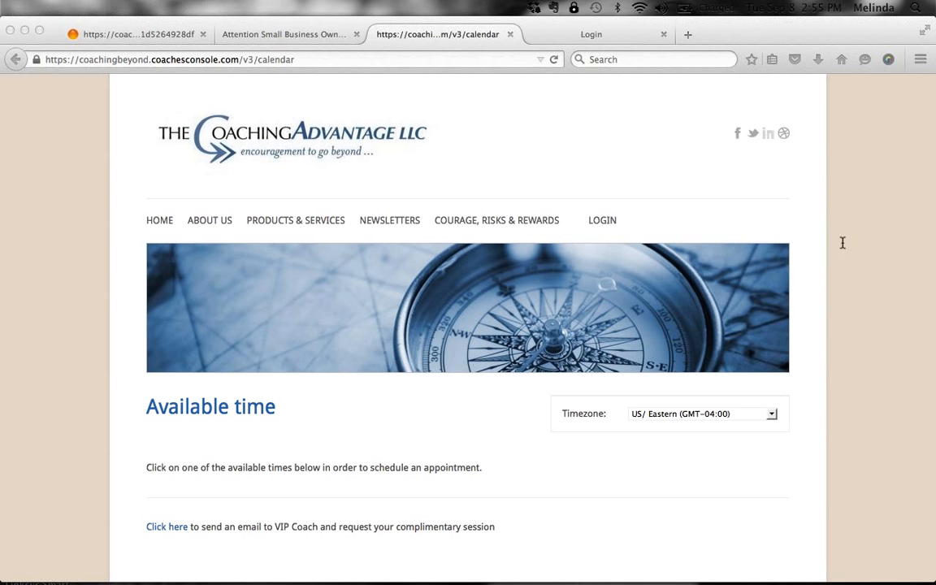
Open the Free Gift Opt In Home Page custom opt-in form in the console and review its name and group assignment
left_click(121, 36)
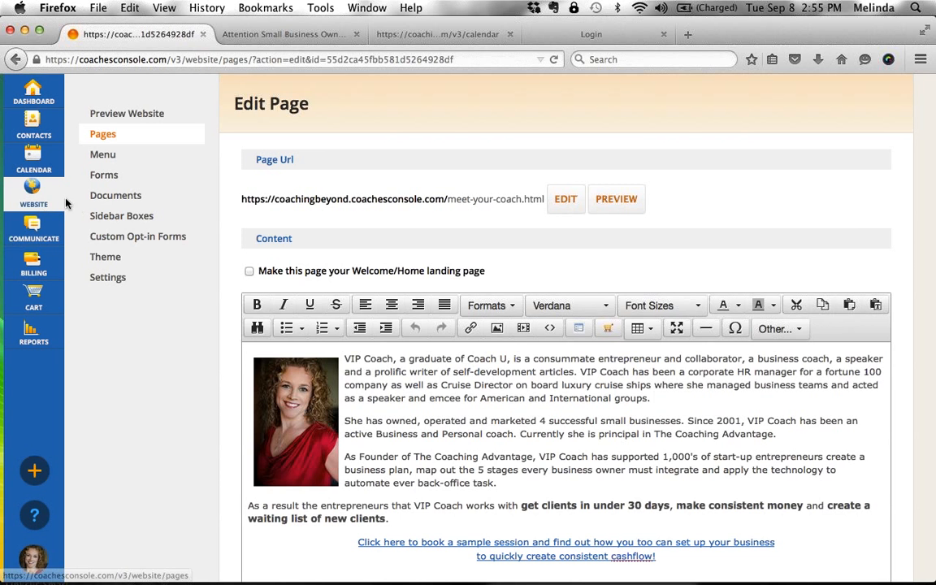
left_click(118, 239)
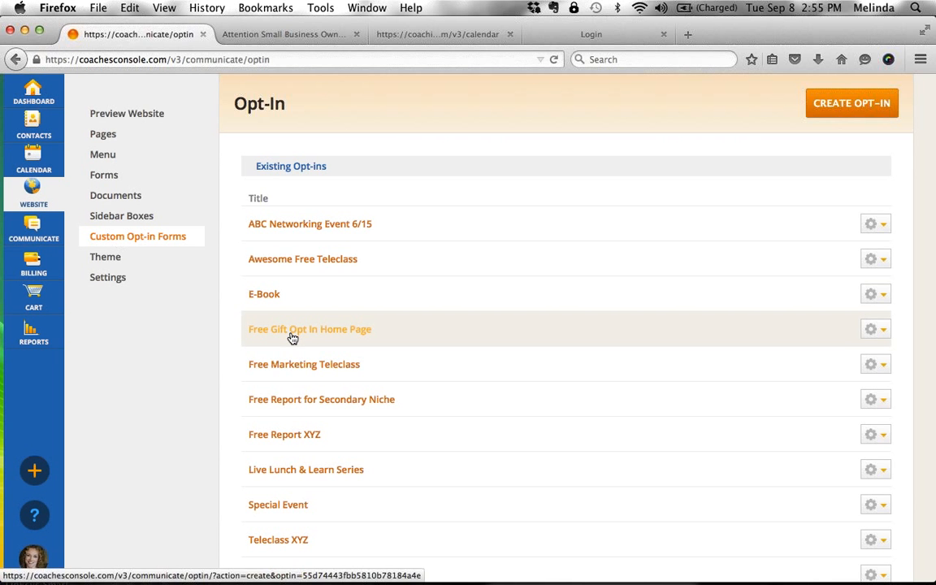
left_click(292, 338)
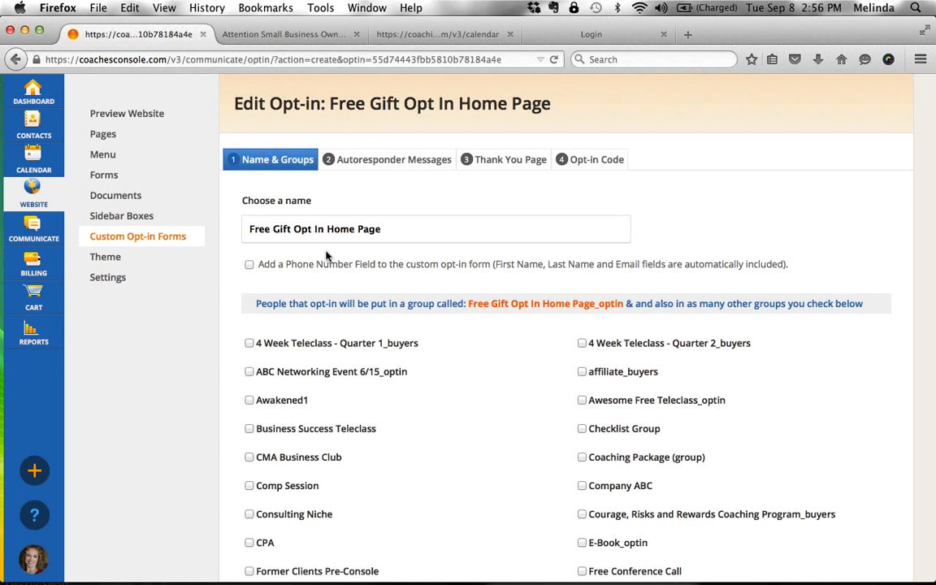
left_click_drag(407, 303, 626, 314)
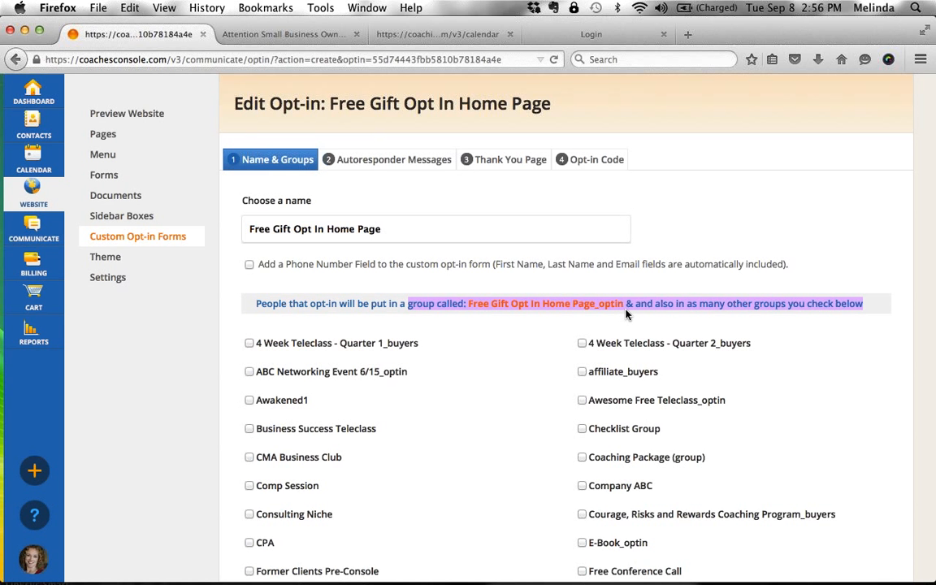
Review the opt-in's autoresponder messages and thank you page, and display its HTML code for an external website
left_click(433, 160)
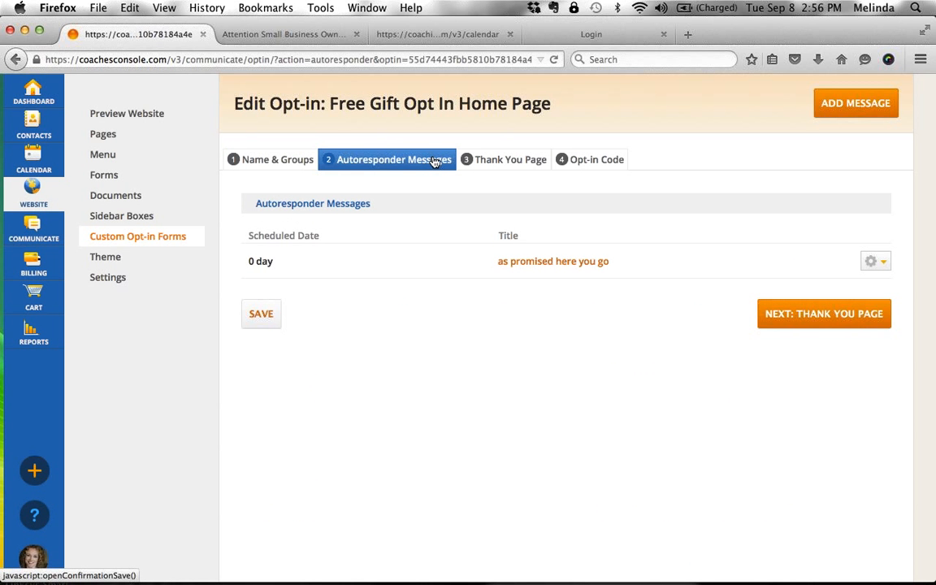
left_click(498, 171)
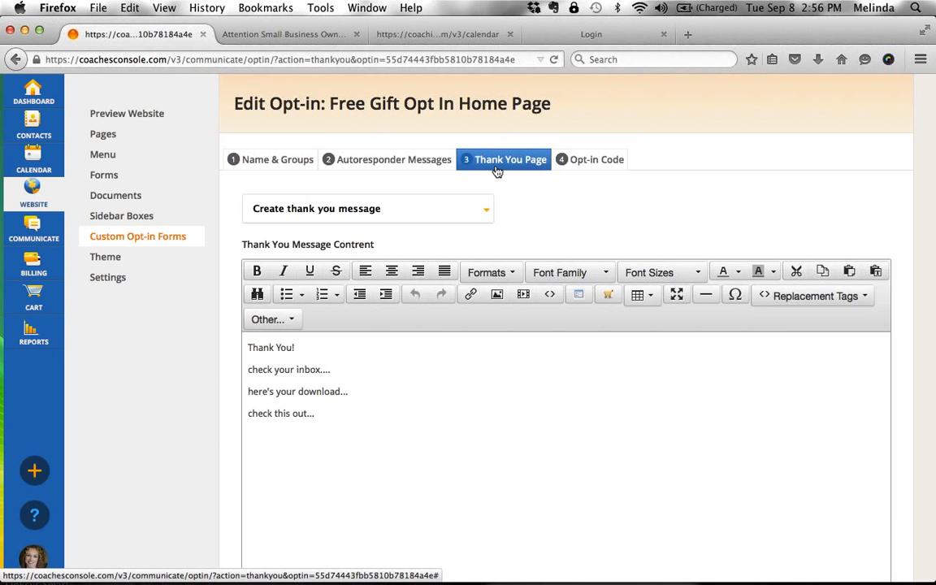
left_click(584, 167)
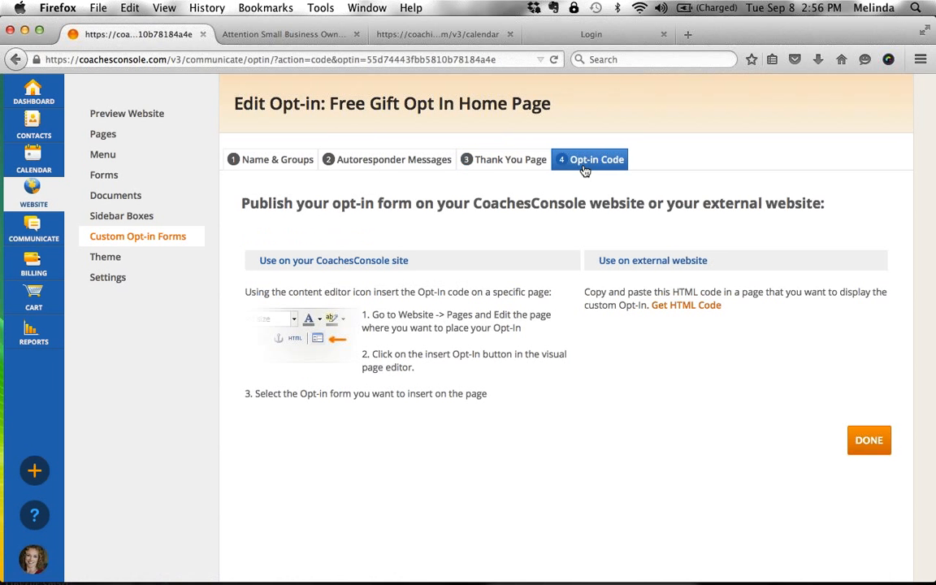
left_click(662, 306)
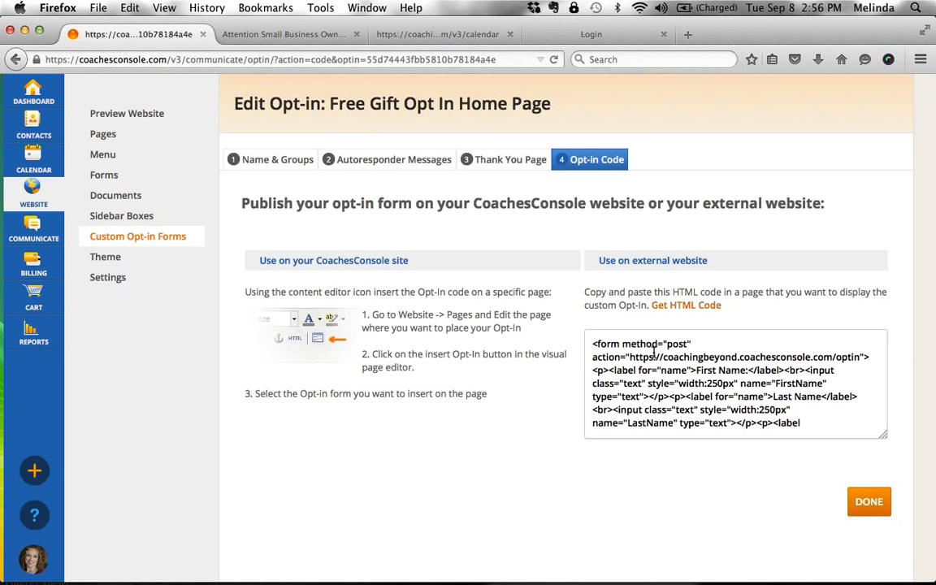
Switch to the website's theme preview and examine the Free Report opt-in box's headline, name and email fields, and download button
left_click(324, 36)
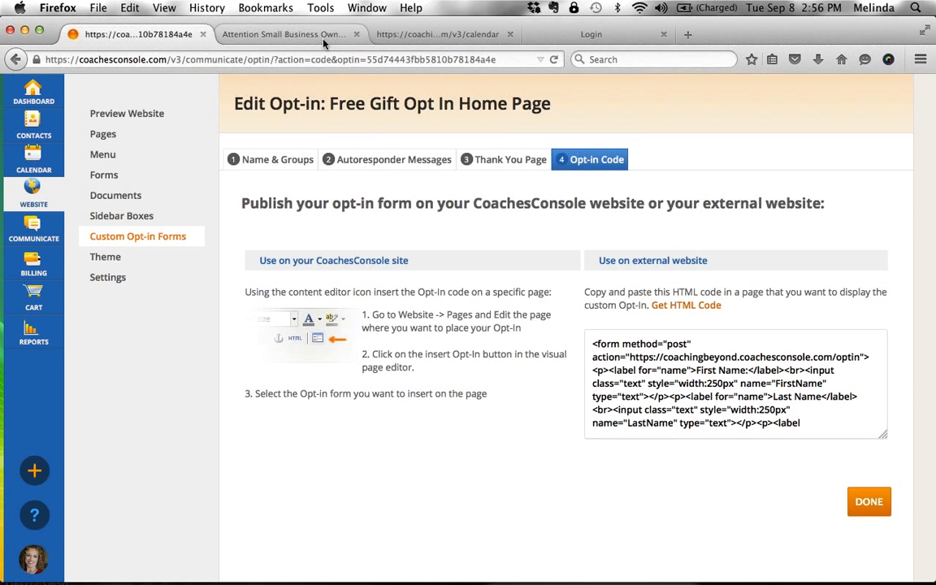
scroll(323, 40, "down", 3)
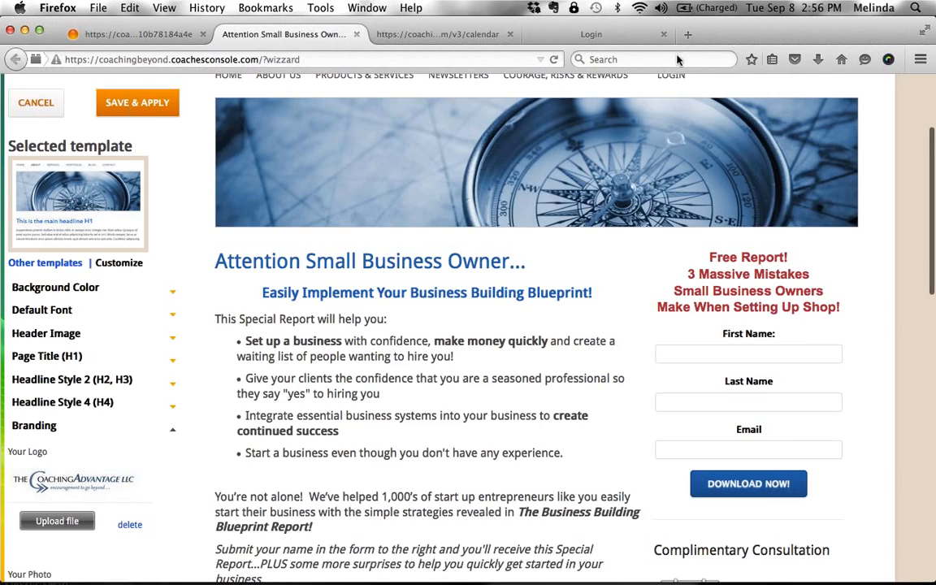
left_click_drag(722, 334, 792, 392)
left_click_drag(789, 429, 789, 440)
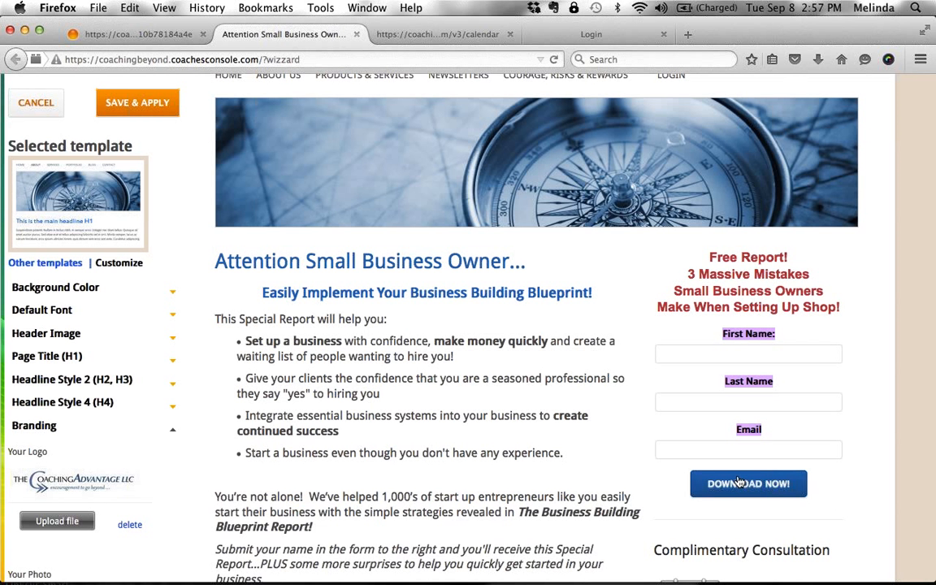
mouse_move(854, 305)
left_mouse_down()
mouse_move(737, 258)
mouse_move(843, 317)
left_mouse_up()
left_click(749, 269)
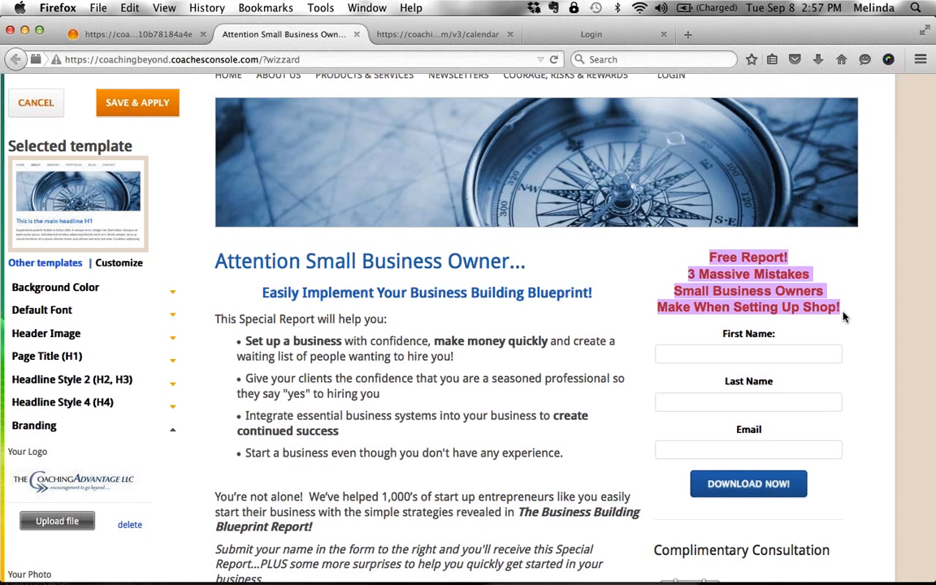
left_click(843, 315)
left_click_drag(719, 333, 807, 484)
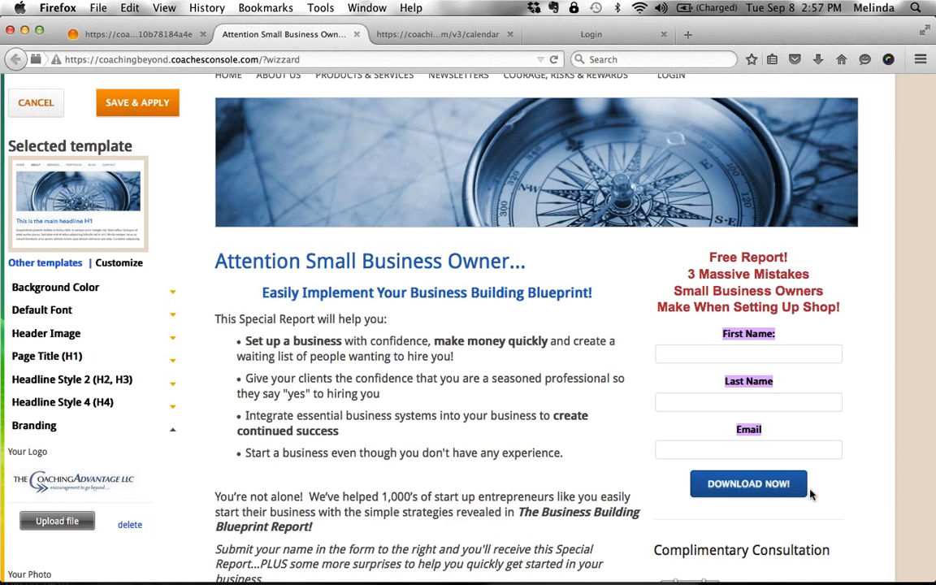
Check the Available time page and return to the Free Gift opt-in's HTML code
left_click(486, 38)
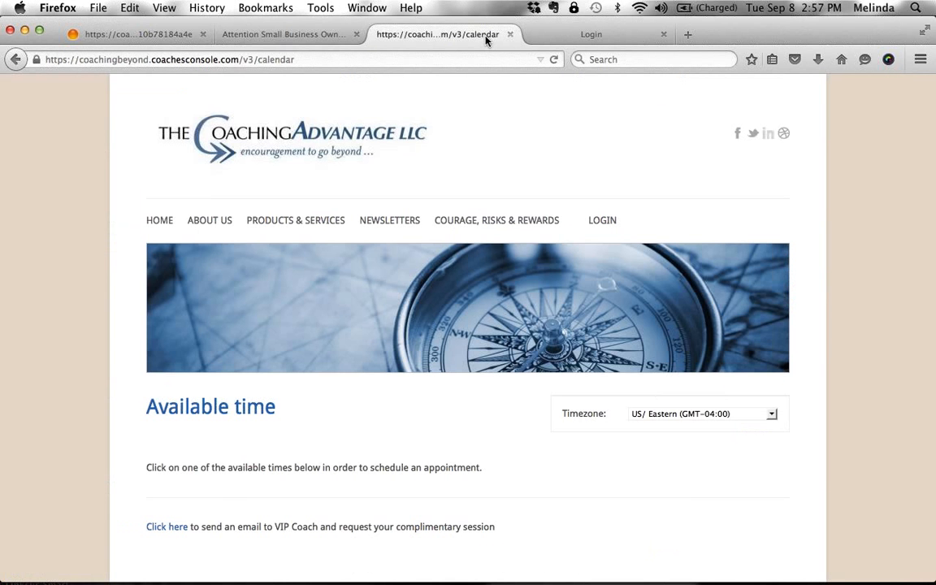
left_click(134, 35)
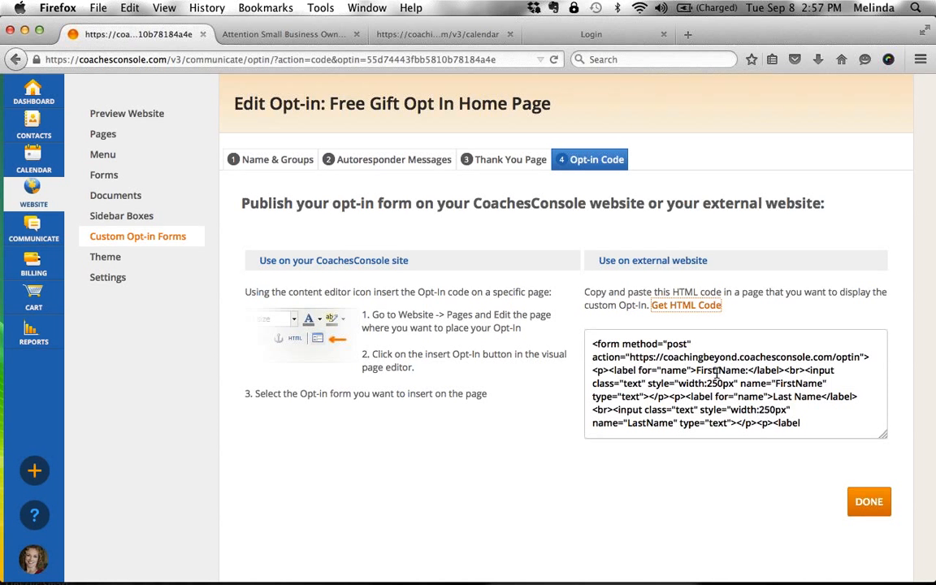
left_click(925, 61)
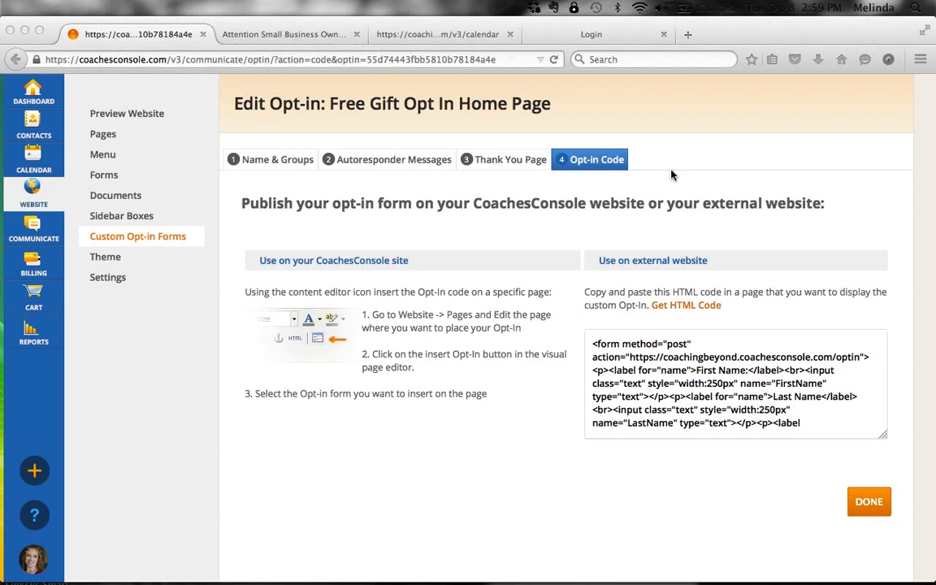
Find the Follow me on my Blog sidebar box among the website's sidebar boxes and open it for editing
left_click(126, 219)
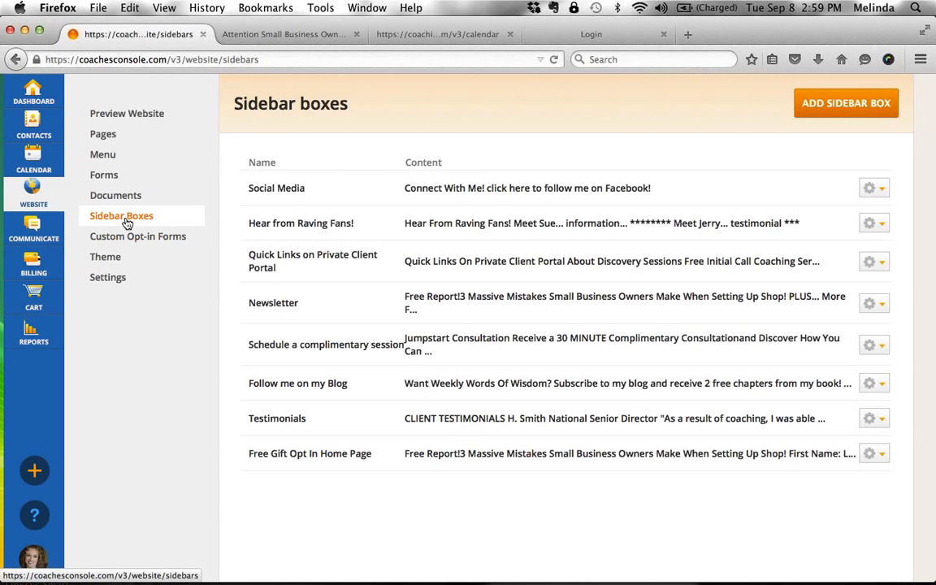
left_click_drag(250, 383, 574, 390)
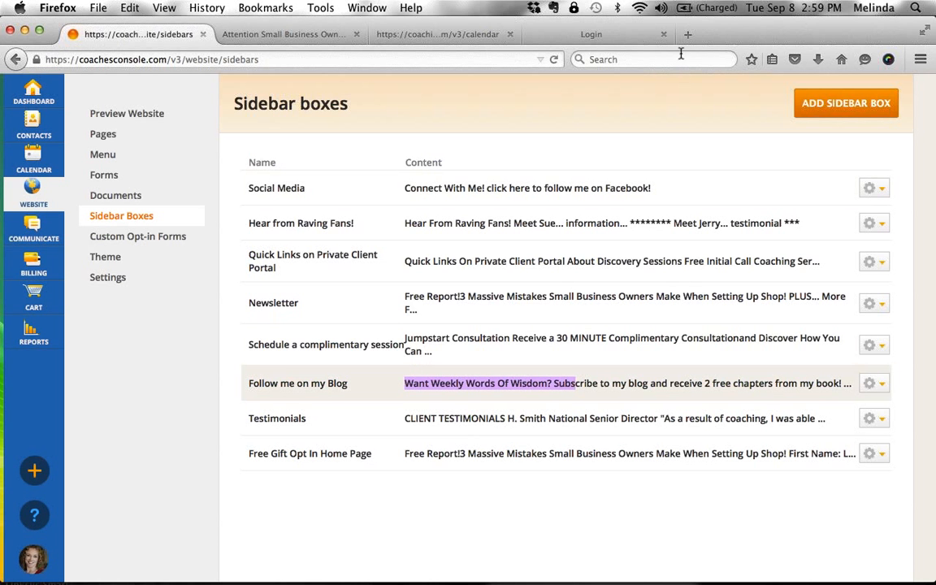
left_click(874, 383)
left_click(876, 413)
left_click(488, 347)
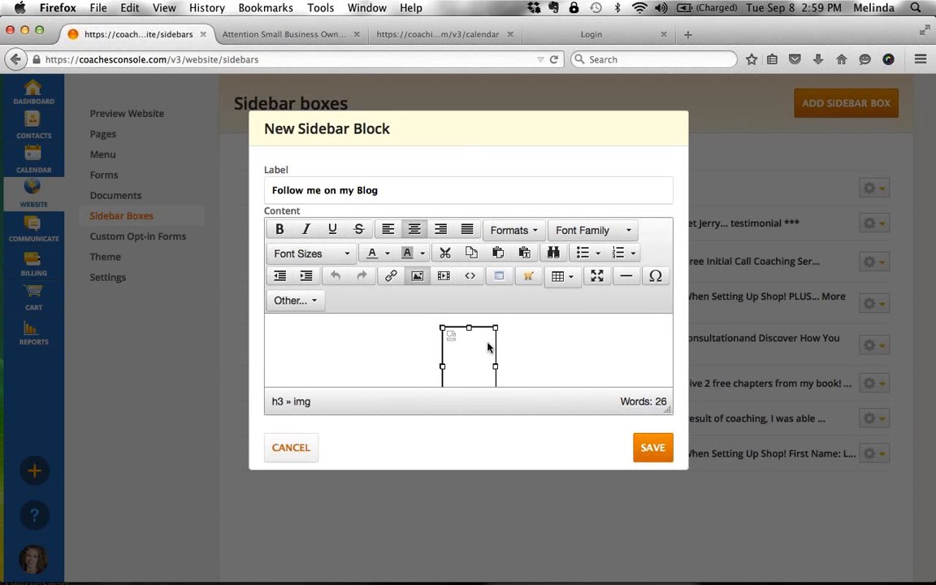
Review the blog box's heading, subscription text and blog link, and close the box without saving
left_click(508, 341)
scroll(509, 342, "down", 3)
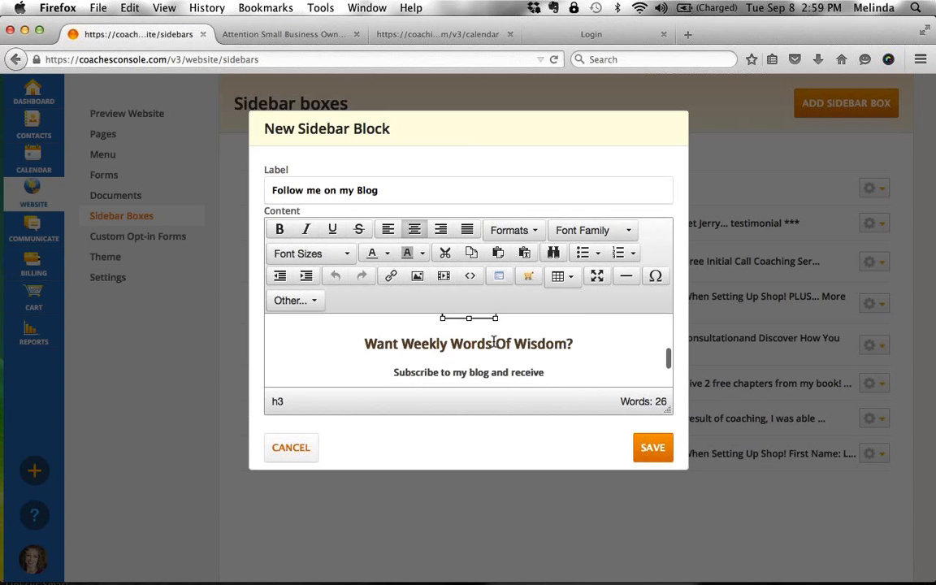
left_click_drag(368, 344, 568, 382)
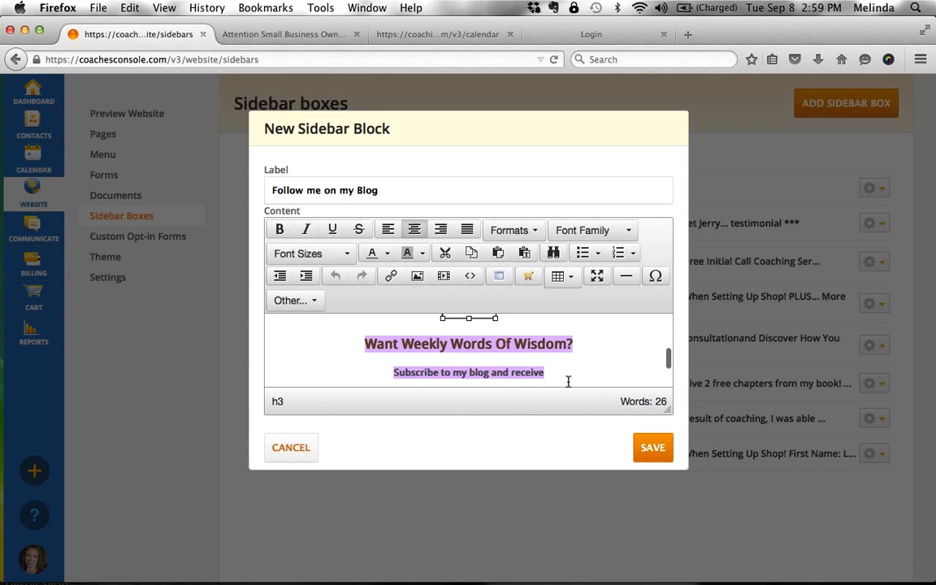
left_click(568, 382)
scroll(571, 382, "down", 2)
left_click_drag(577, 379, 375, 371)
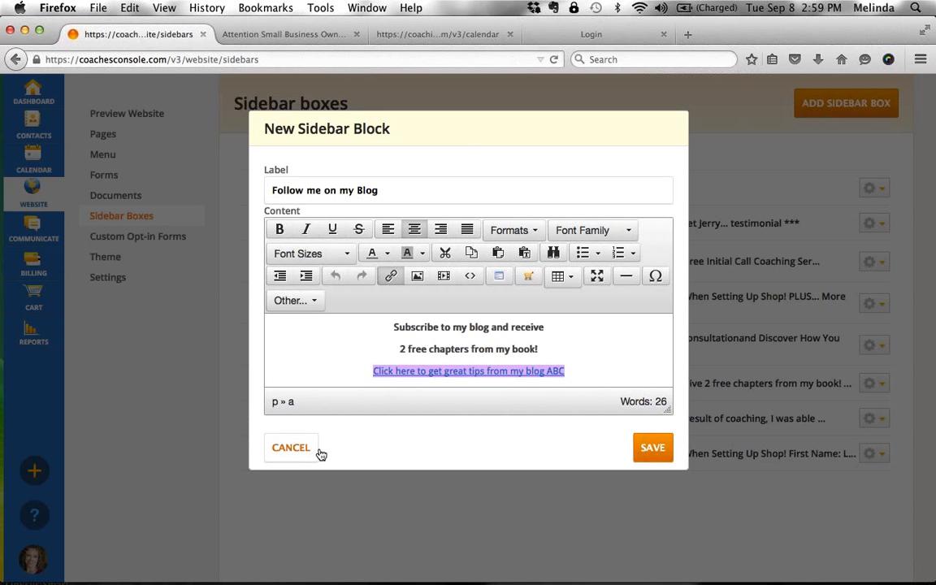
left_click(291, 448)
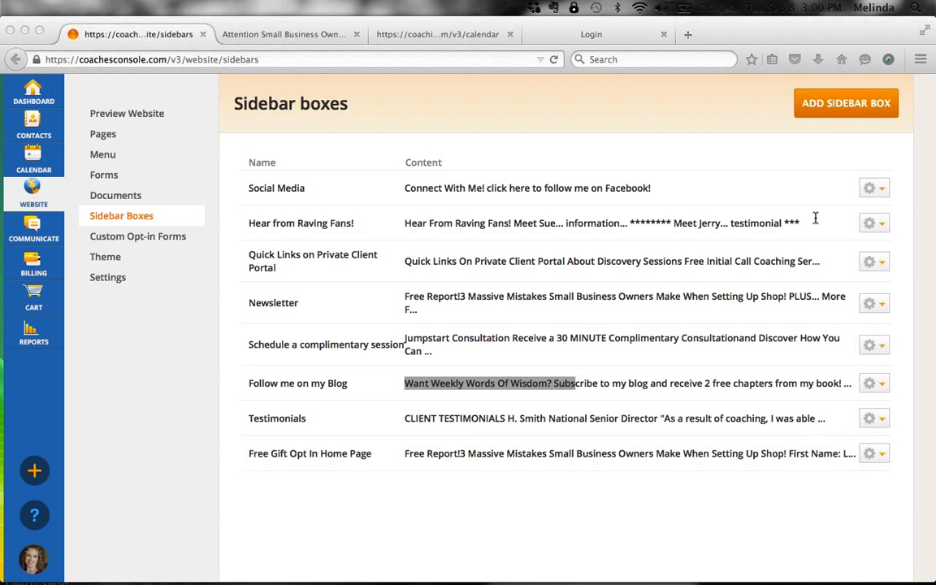
Open the calendar's sync instructions and examine the list of supported calendar software
left_click(49, 159)
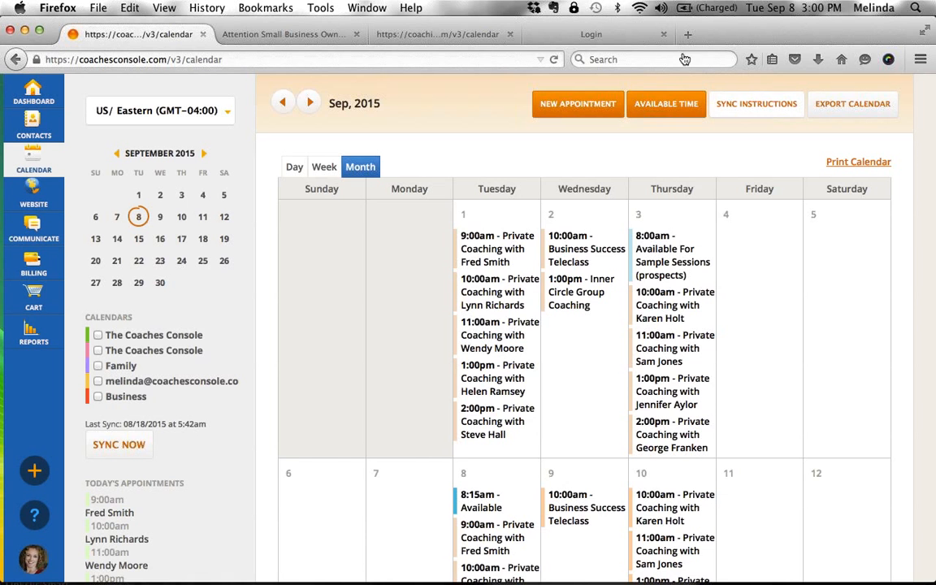
left_click(773, 111)
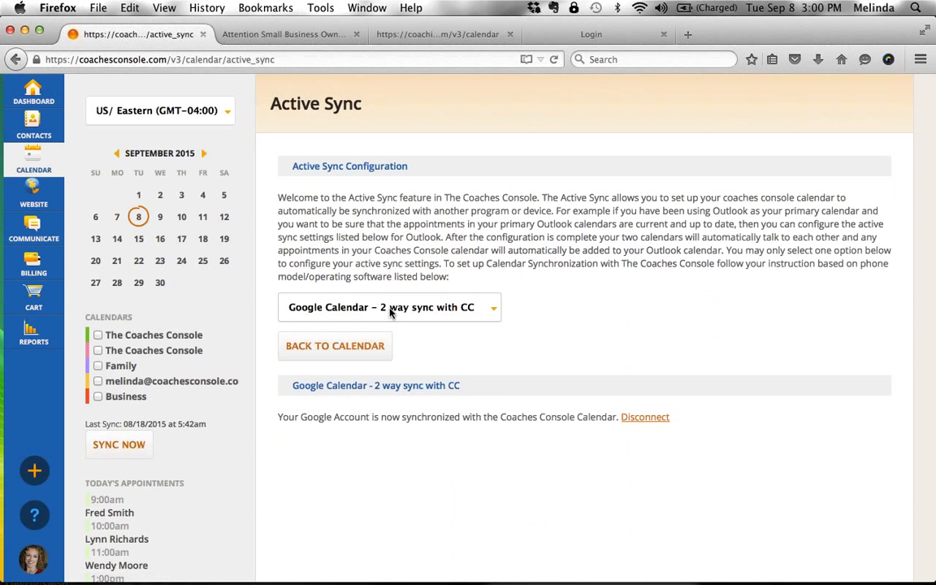
left_click(351, 307)
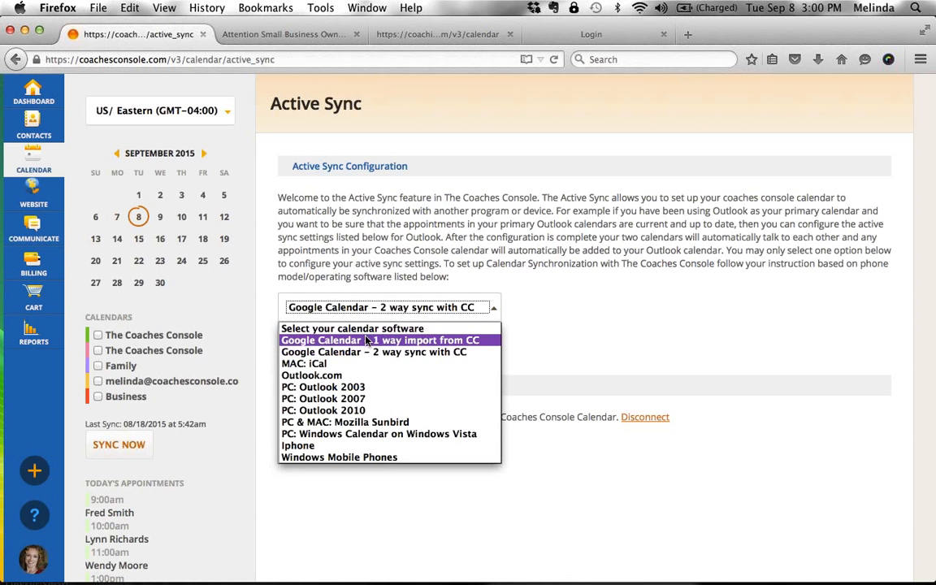
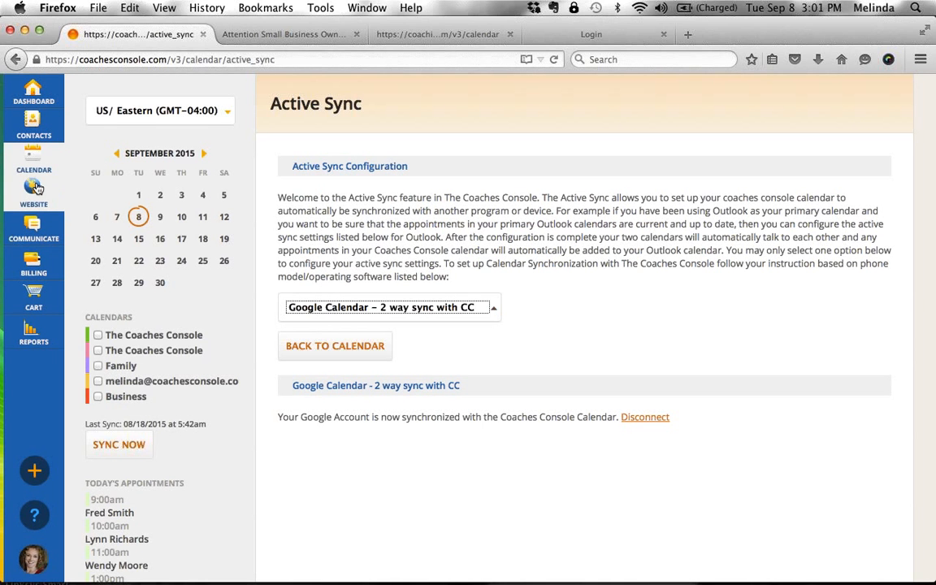
Open the website settings and review the Website URL prefix and the resulting site address
mouse_move(36, 187)
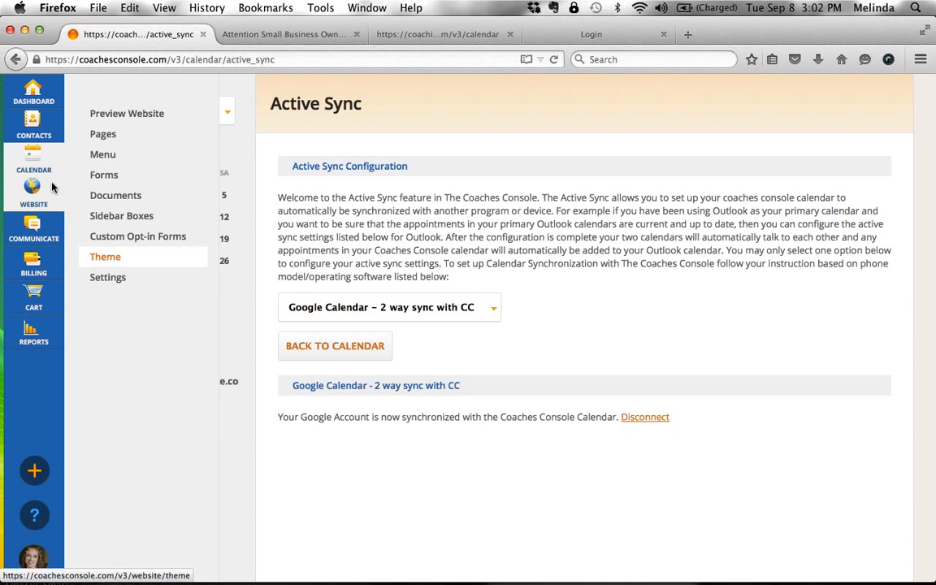
left_click(113, 279)
double_click(365, 219)
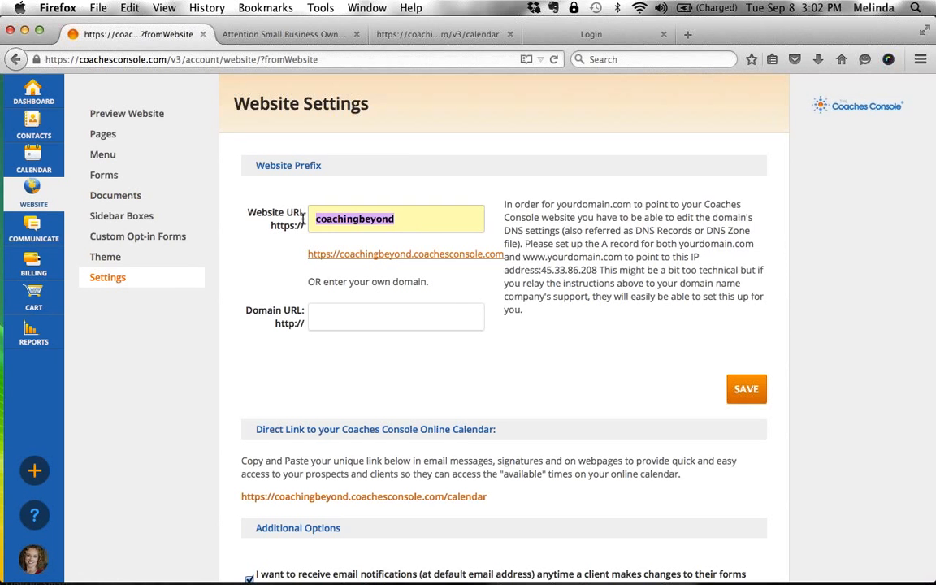
left_click_drag(503, 254, 307, 257)
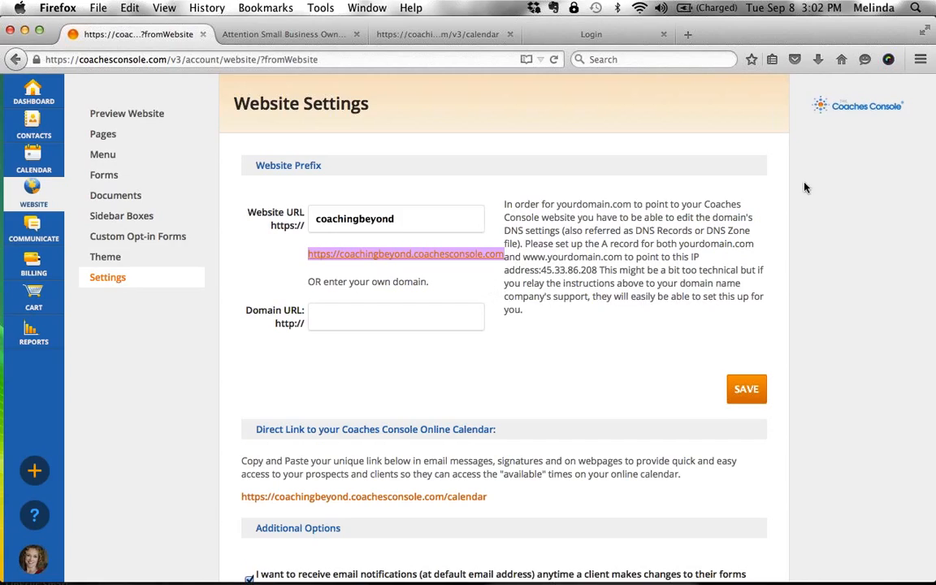
key("super+shift+2")
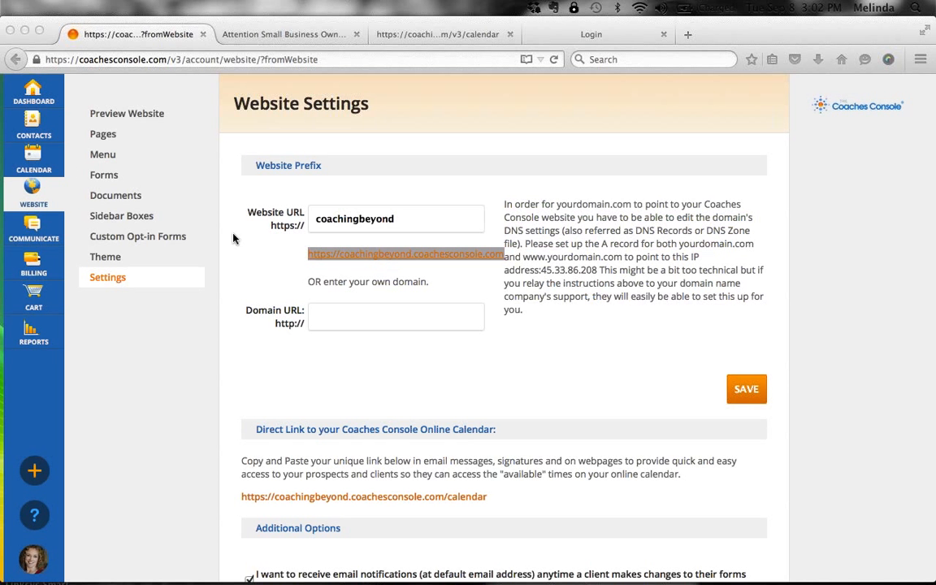
Check the placement and linked page of the Meet Your Coach submenu item, and close it without saving
left_click(103, 156)
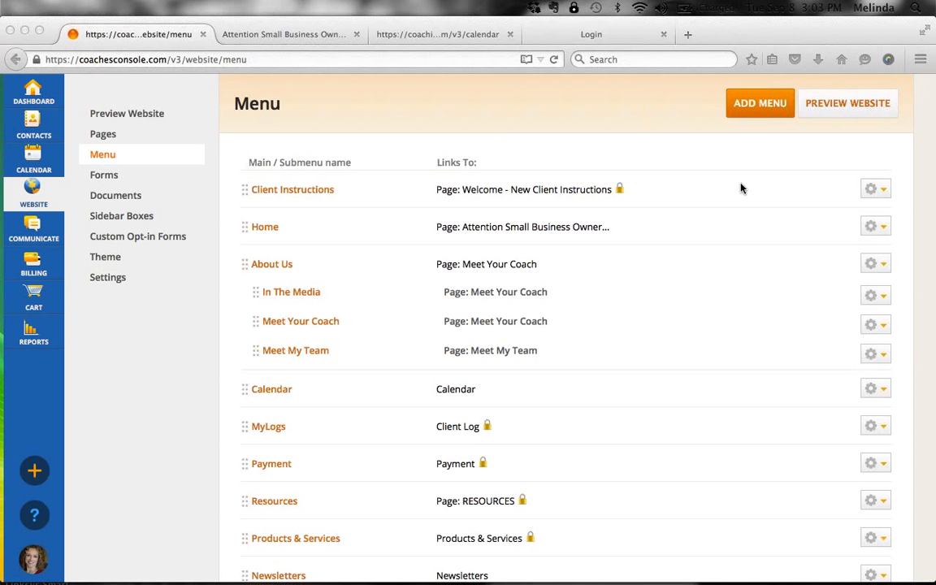
left_click(305, 321)
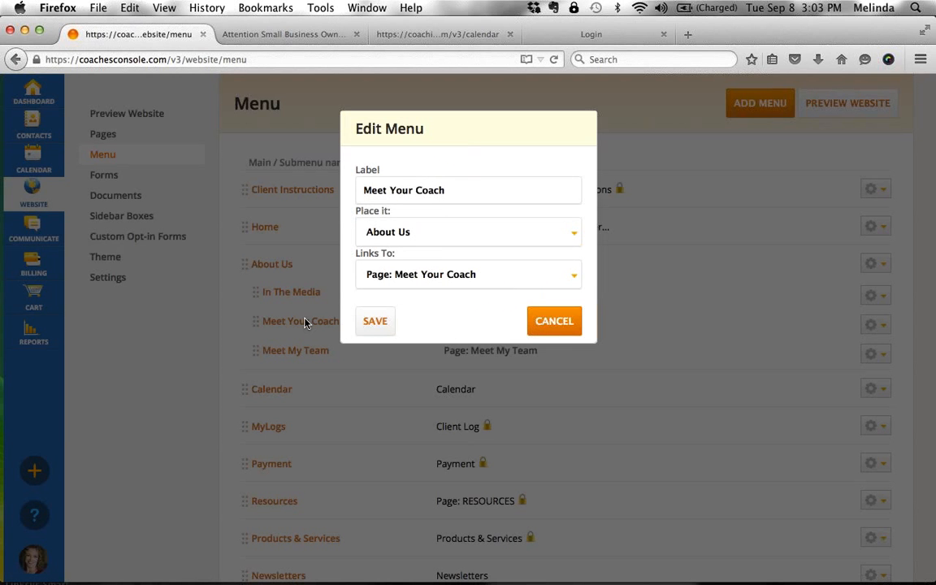
left_click(540, 322)
Open the Meet Your Coach page for editing and bring up its content
left_click(103, 135)
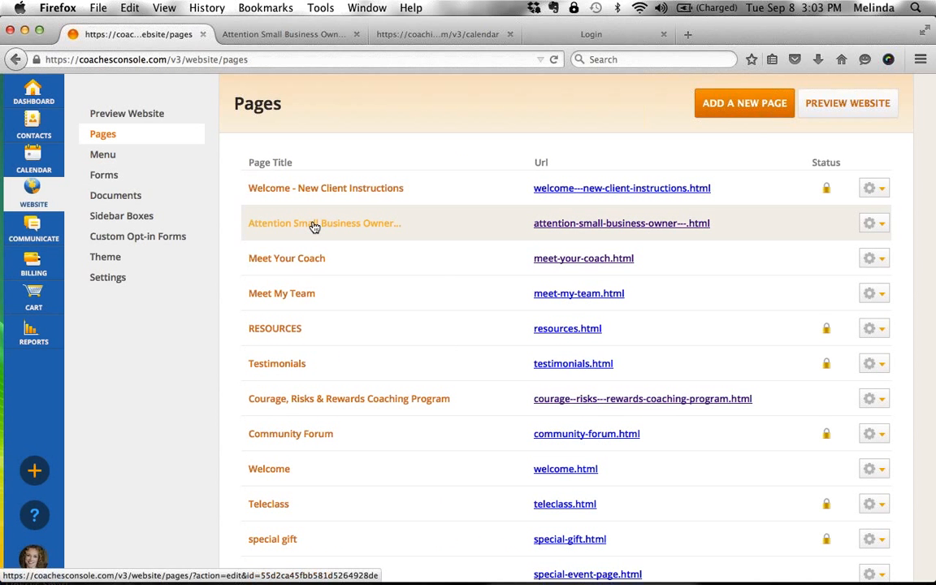
left_click(301, 258)
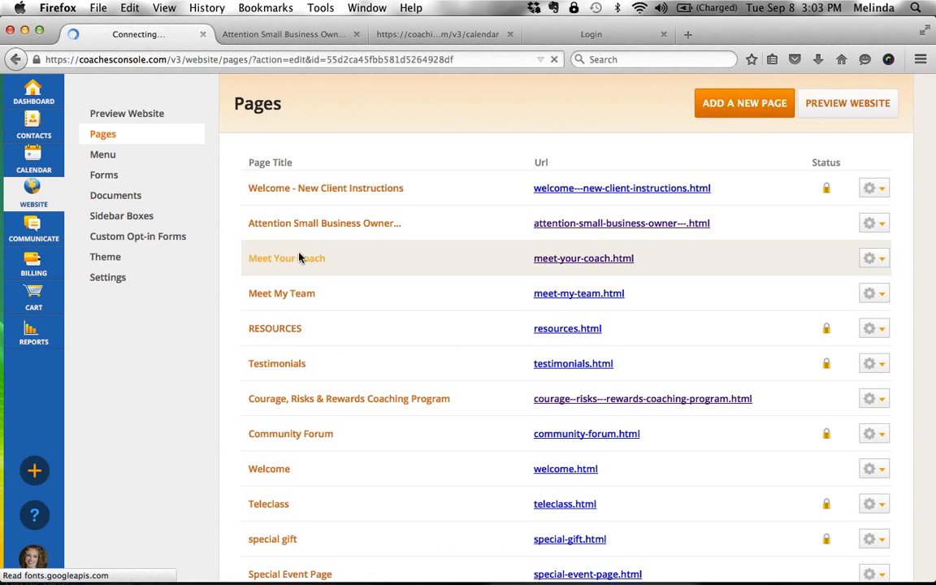
scroll(444, 394, "down", 4)
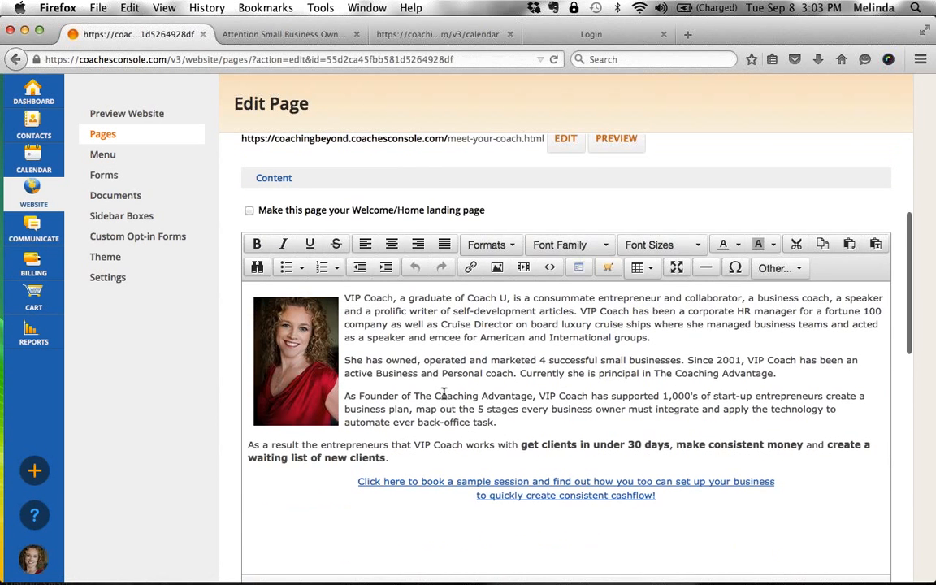
left_click(300, 358)
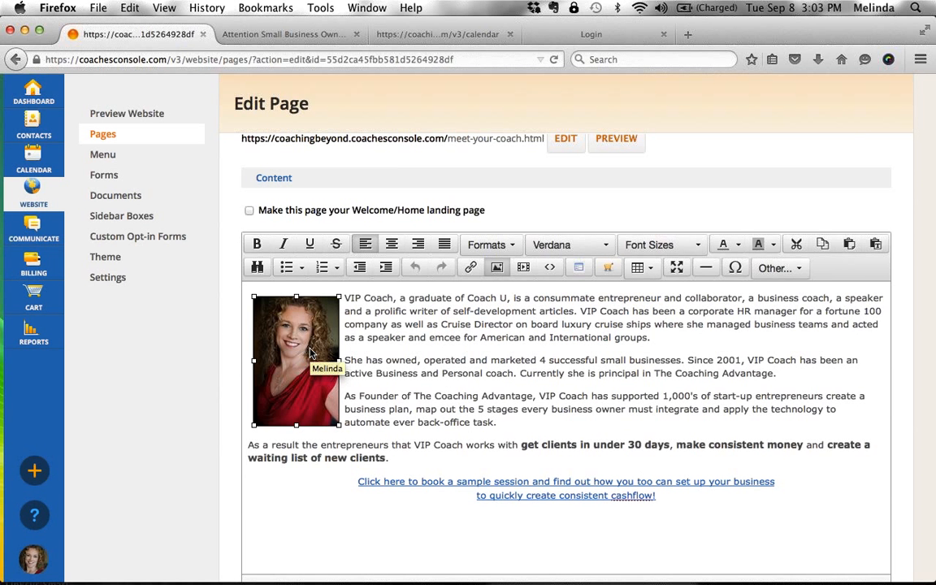
left_click(472, 270)
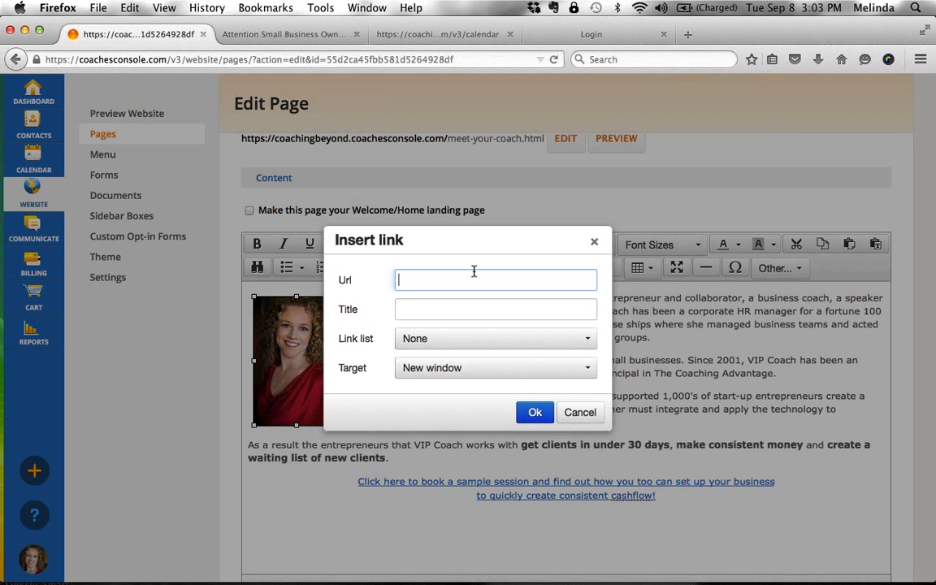
type("http://www.")
key("BackSpace")
key("BackSpace")
key("BackSpace")
key("BackSpace")
type("www.coachesconsole.com")
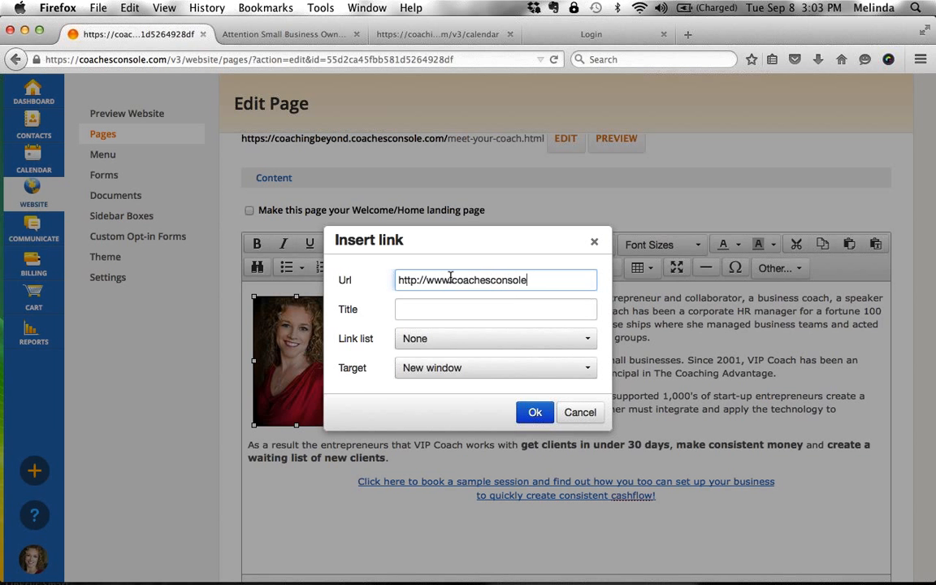
left_click(535, 412)
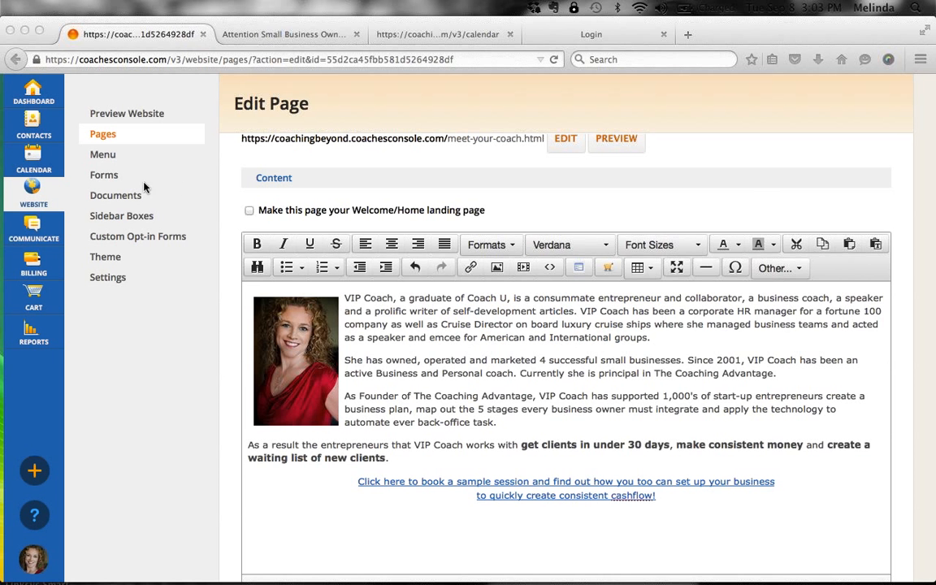
Open the inactive Sample Session Prep form for editing and bring up its form questions
left_click(97, 175)
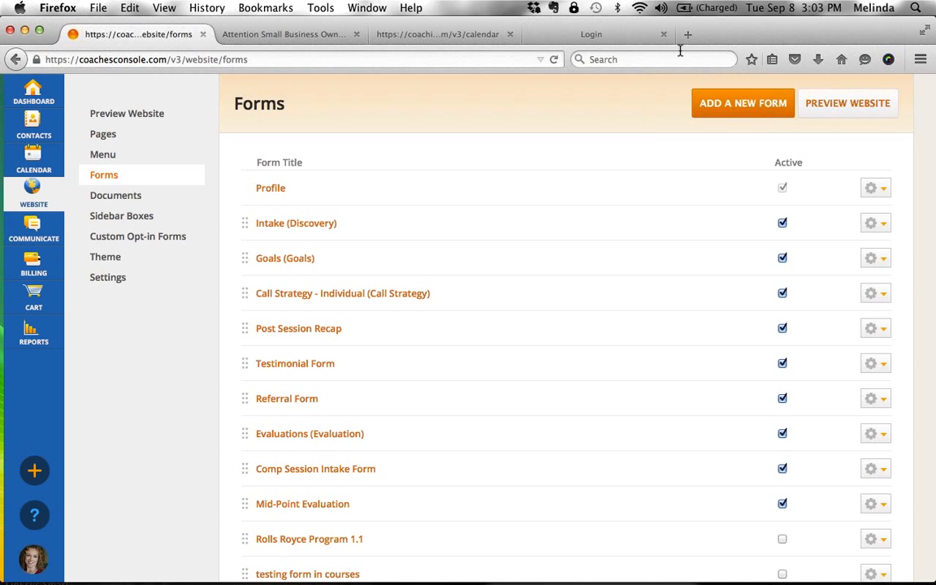
scroll(660, 425, "down", 5)
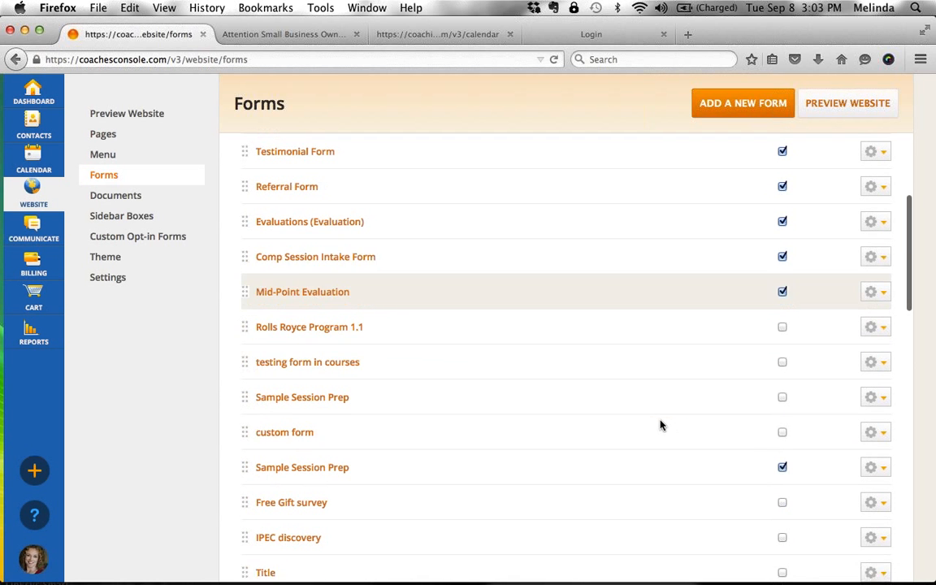
left_click(887, 393)
left_click(877, 413)
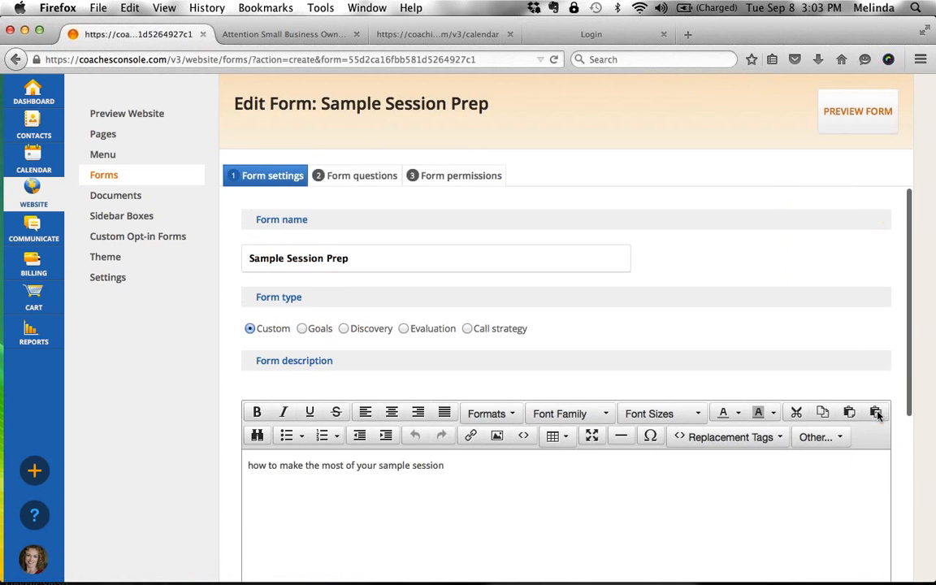
left_click(378, 178)
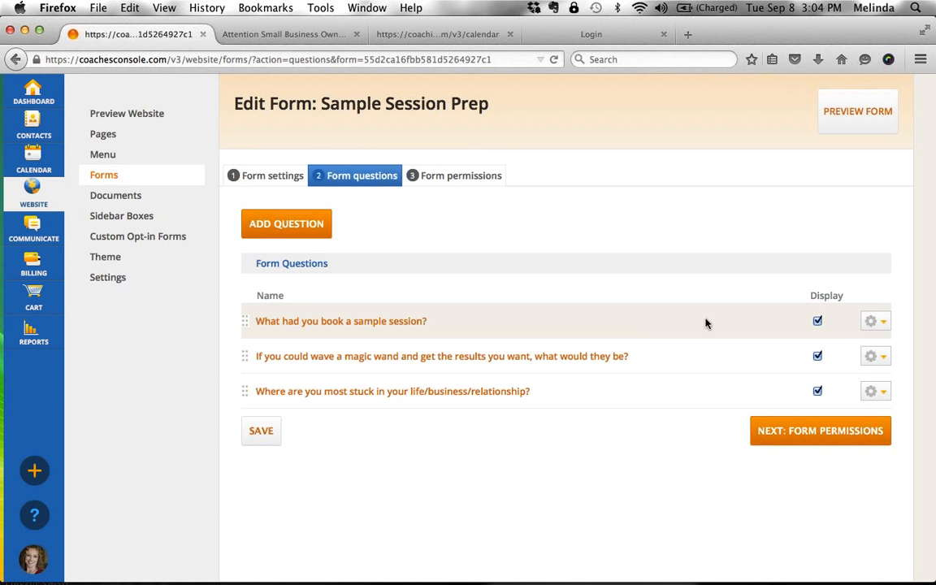
Try replacing the first form question's label with "change text....", discard the edit, and save the form
left_click(883, 325)
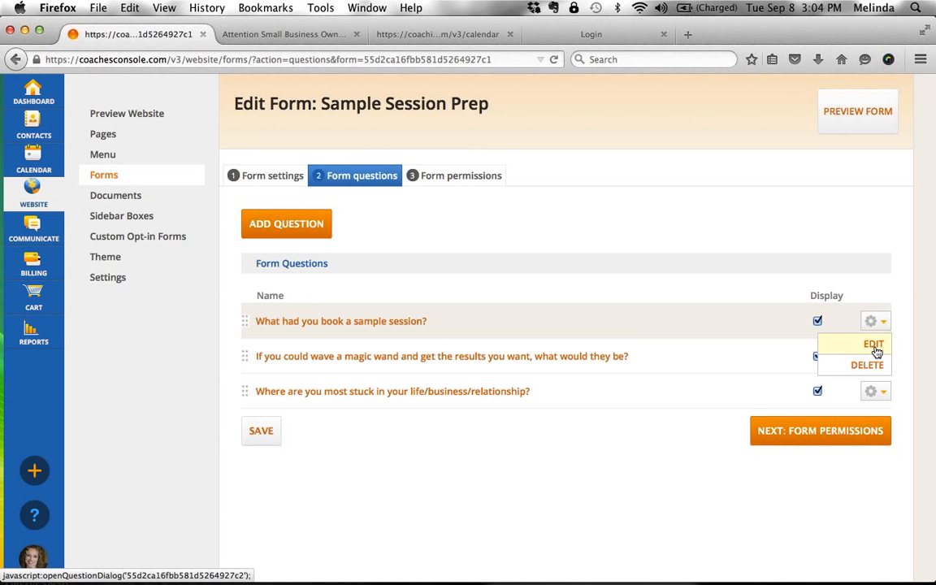
left_click(874, 346)
left_click_drag(424, 263, 207, 258)
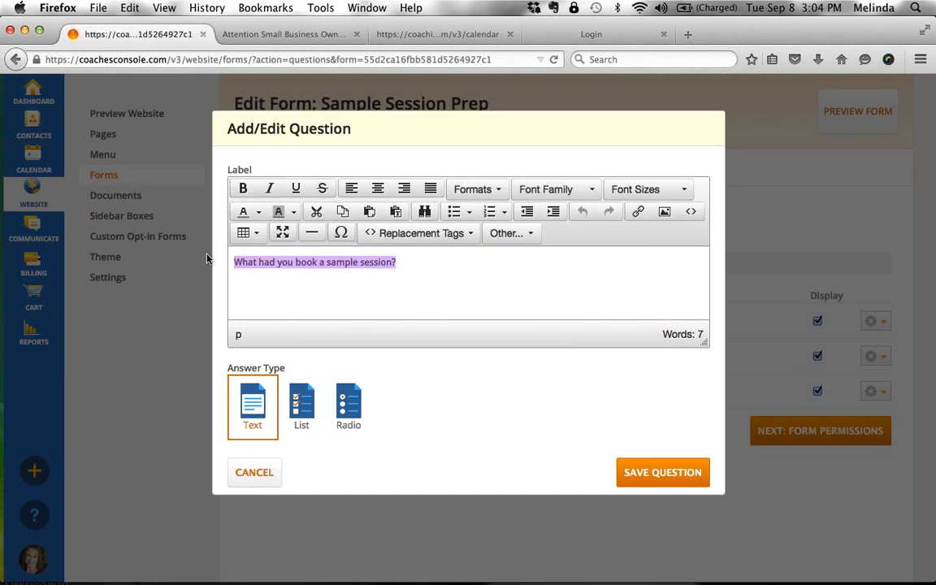
key("BackSpace")
type("change ")
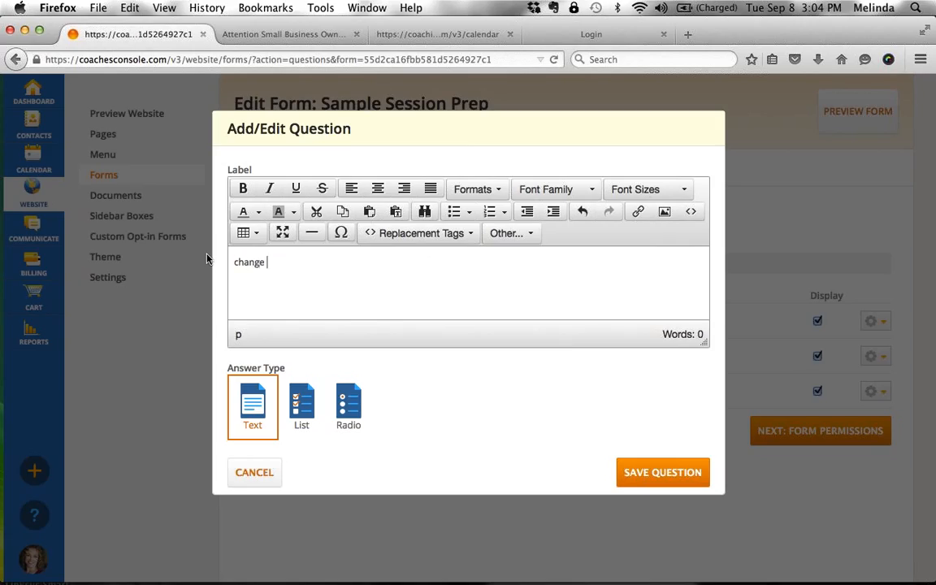
type("text....")
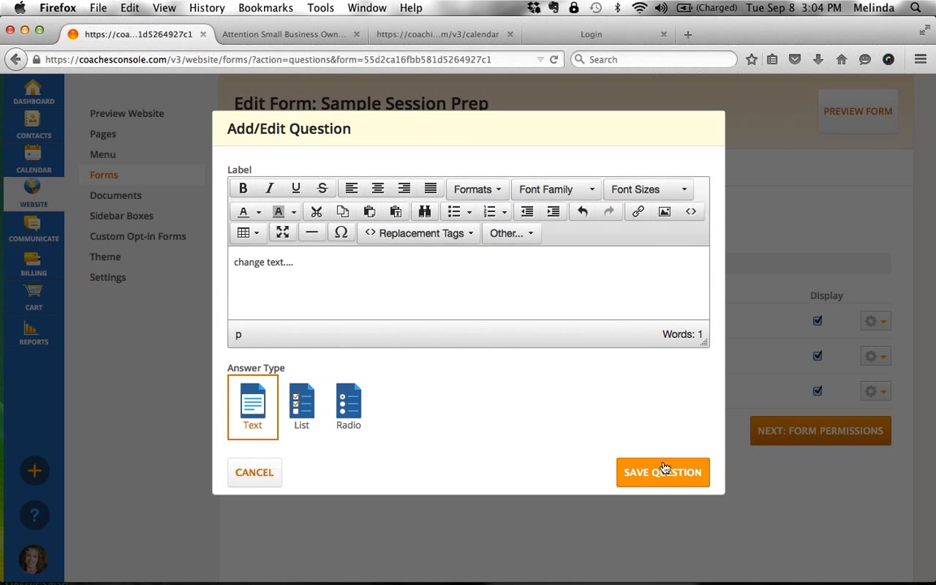
left_click(279, 472)
left_click(258, 435)
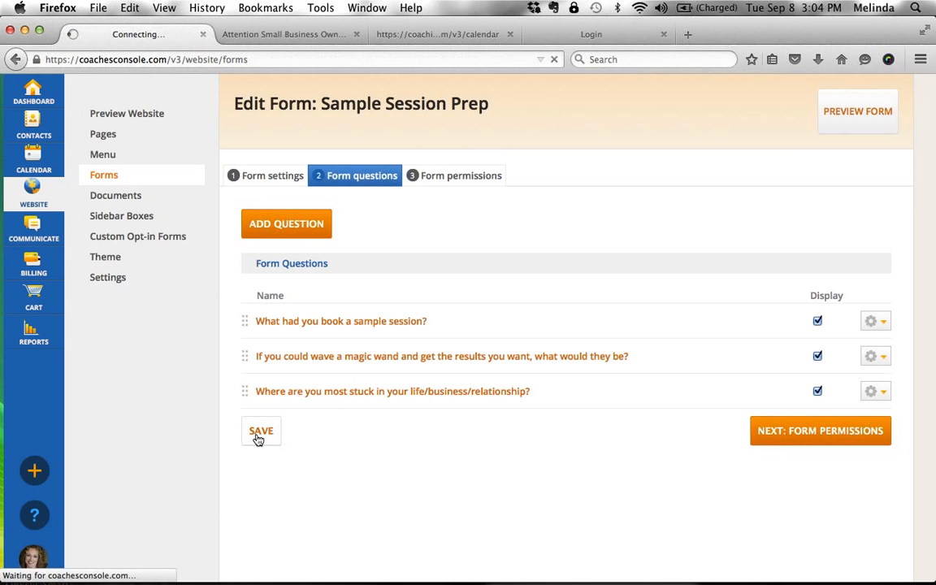
left_click(924, 59)
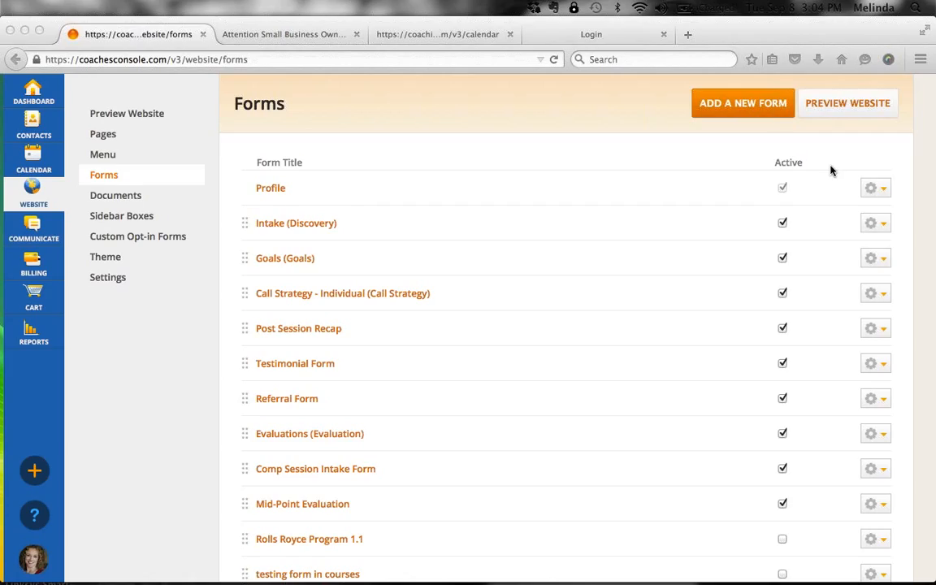
Reopen the Meet Your Coach page for editing and review its autosave notice, title, URL and content
left_click(103, 135)
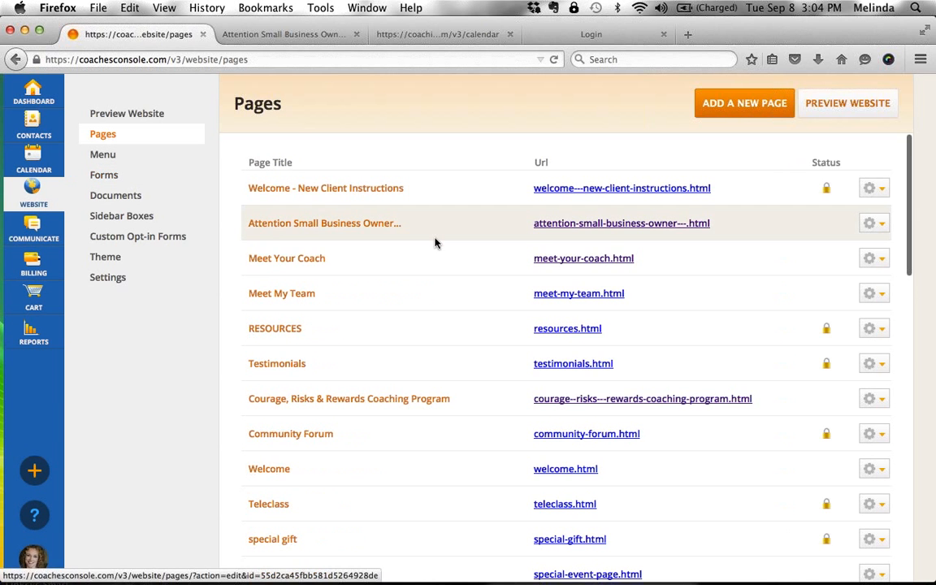
left_click(317, 268)
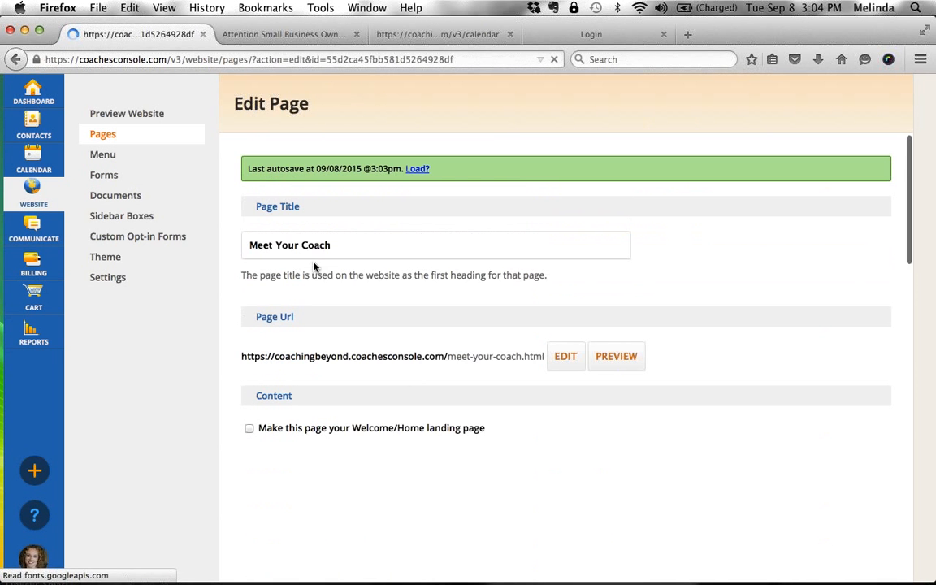
scroll(513, 375, "down", 1)
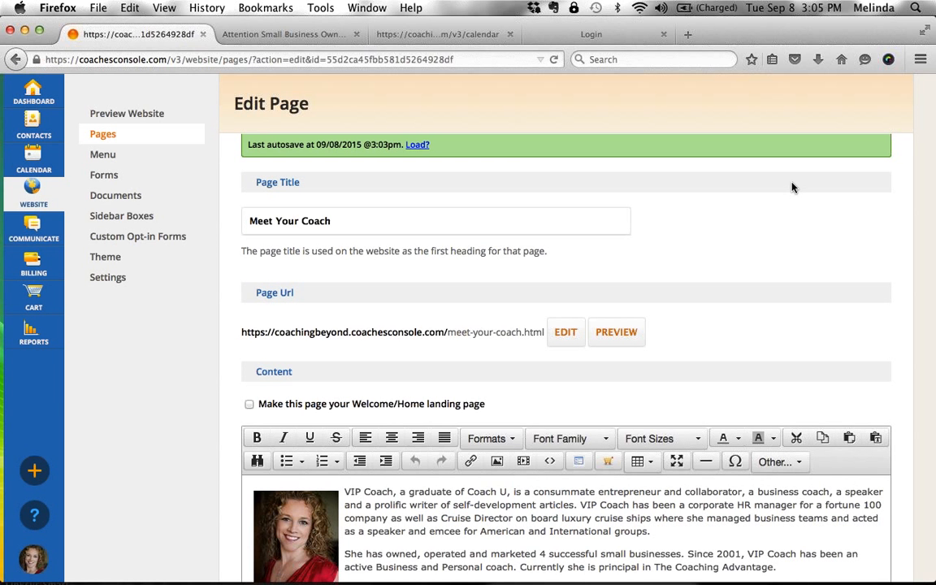
key("shift+super+2")
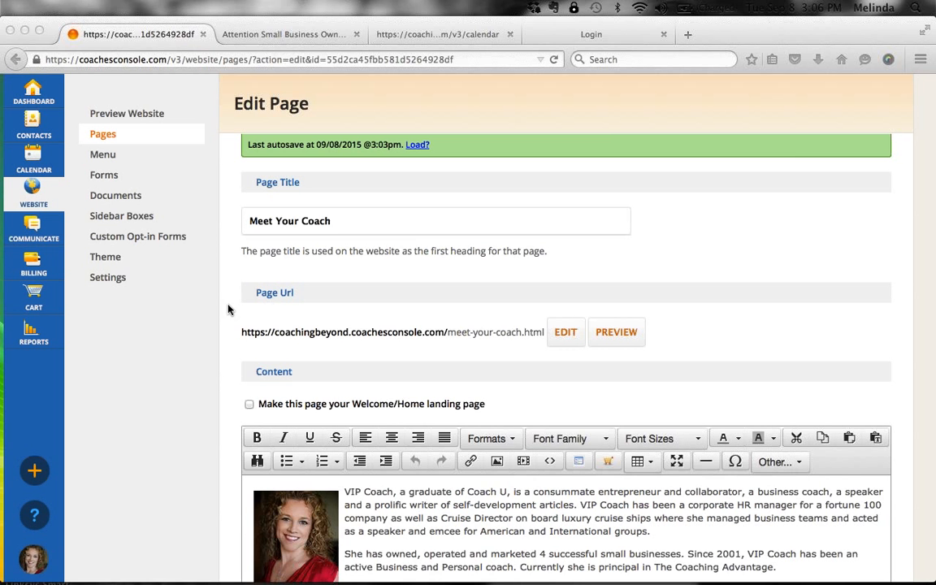
Return to the dashboard, open the help center, and review its V2, V3 and common member resources
left_click(34, 92)
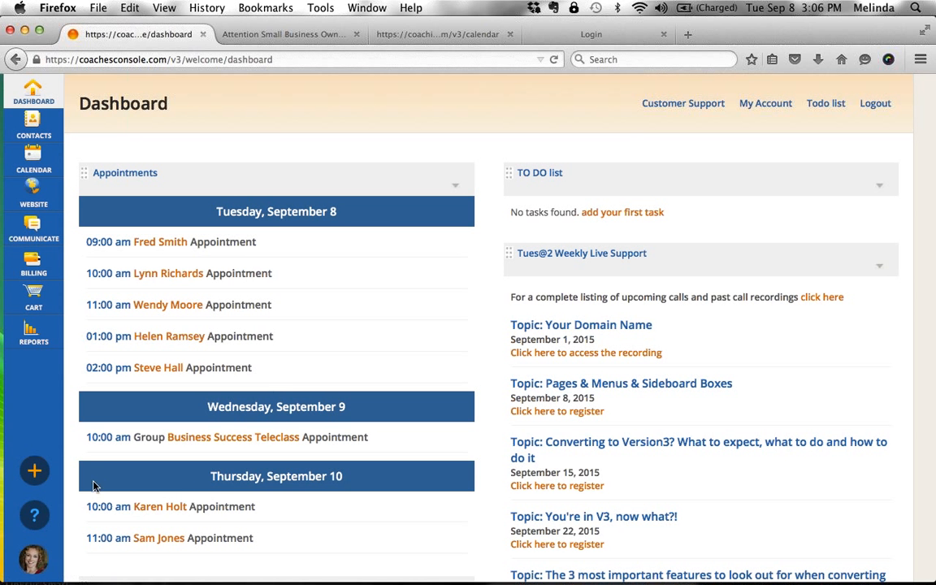
left_click(38, 517)
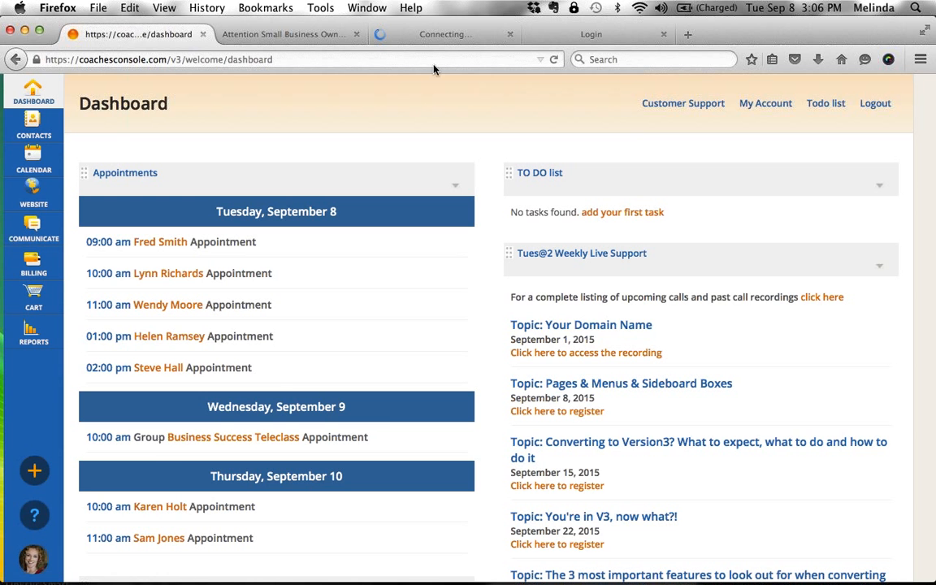
left_click(436, 37)
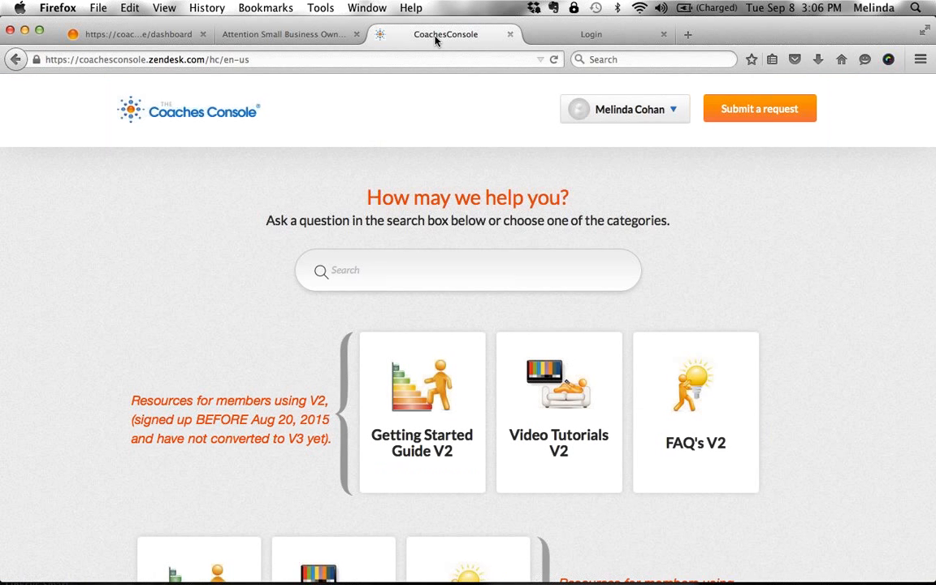
scroll(715, 216, "down", 5)
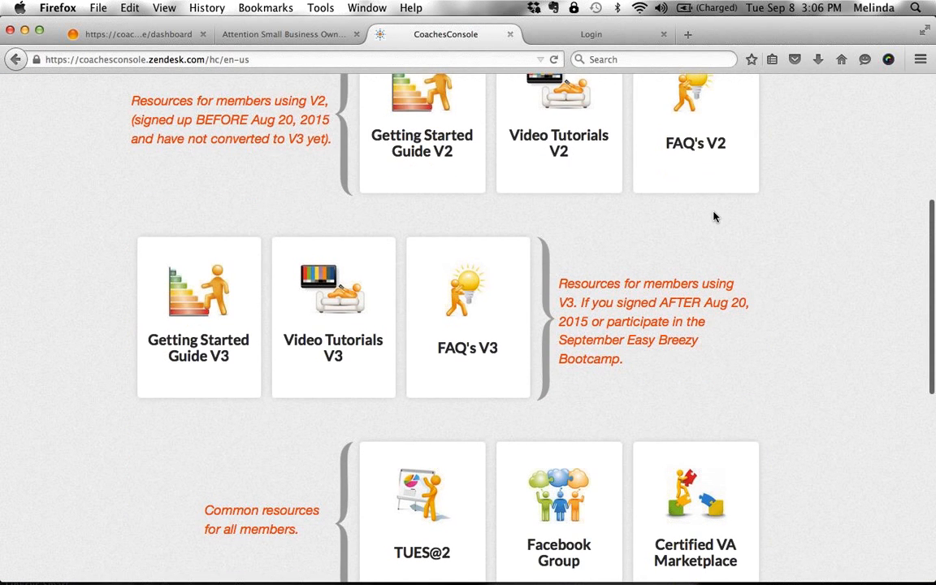
scroll(714, 217, "down", 2)
scroll(715, 216, "down", 1)
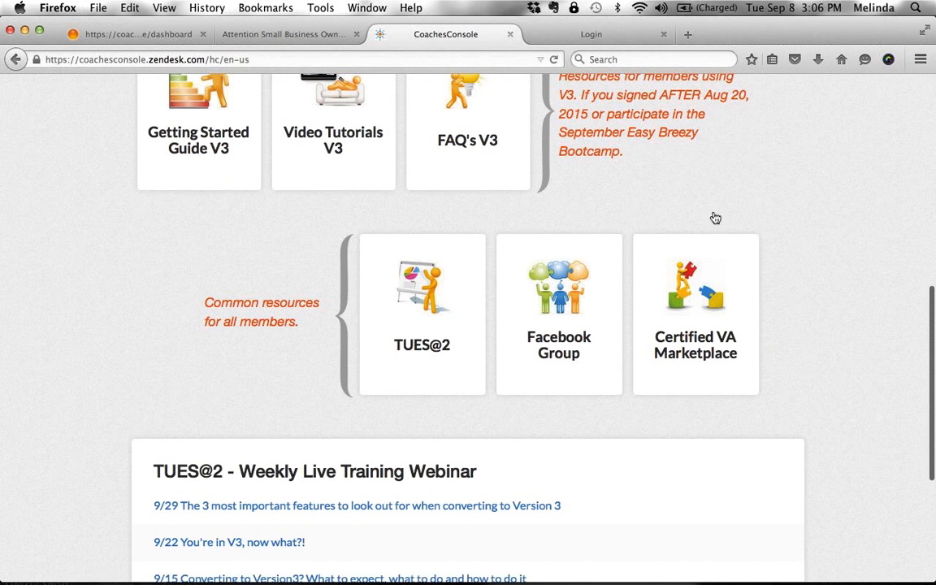
Open the TUES@2 training webinars and review the Version 3, upcoming live call, billing and calendar topics
left_click(437, 351)
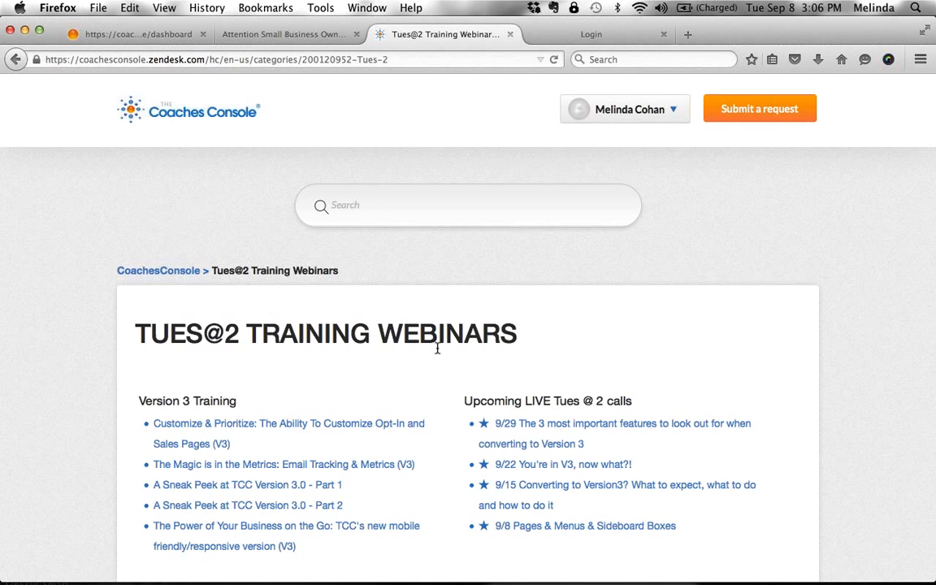
scroll(438, 350, "down", 3)
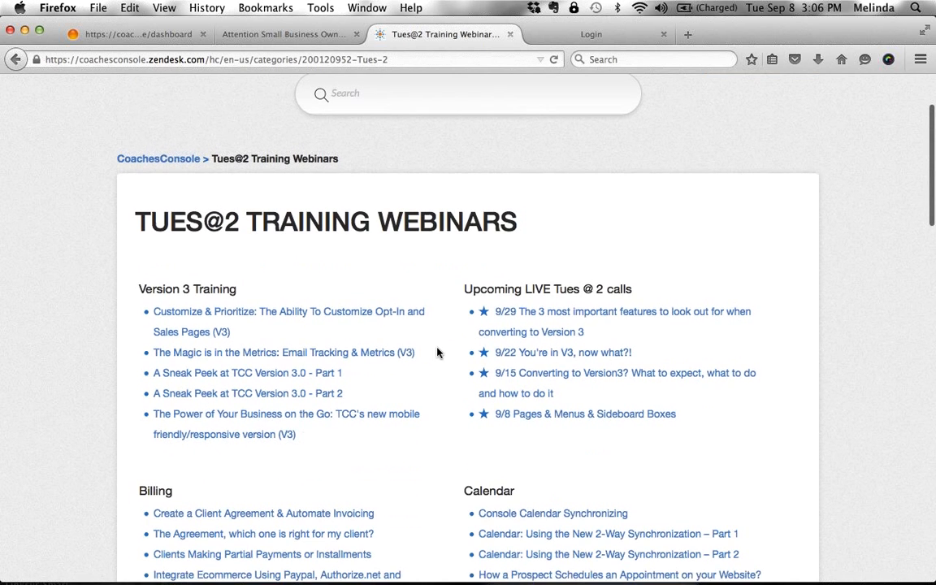
scroll(438, 352, "down", 3)
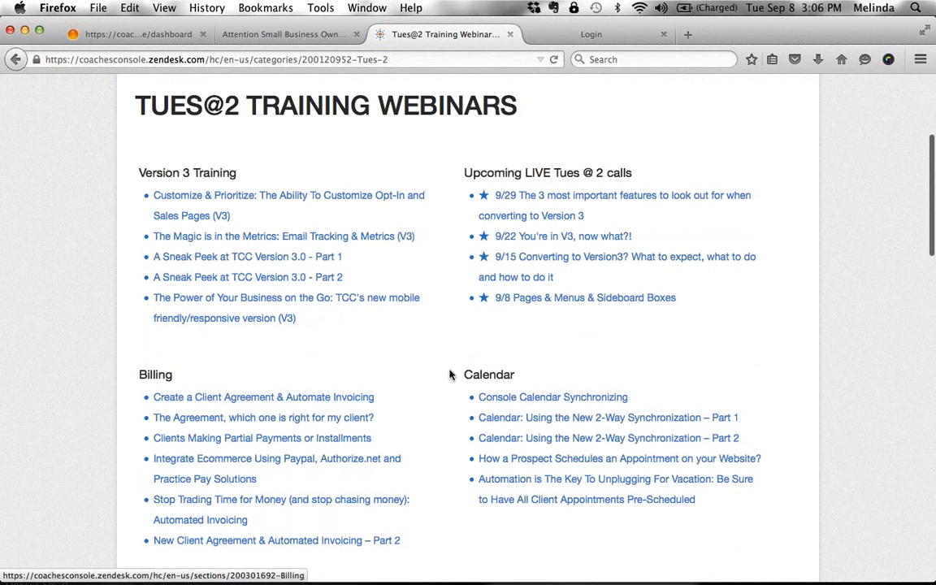
scroll(408, 374, "down", 3)
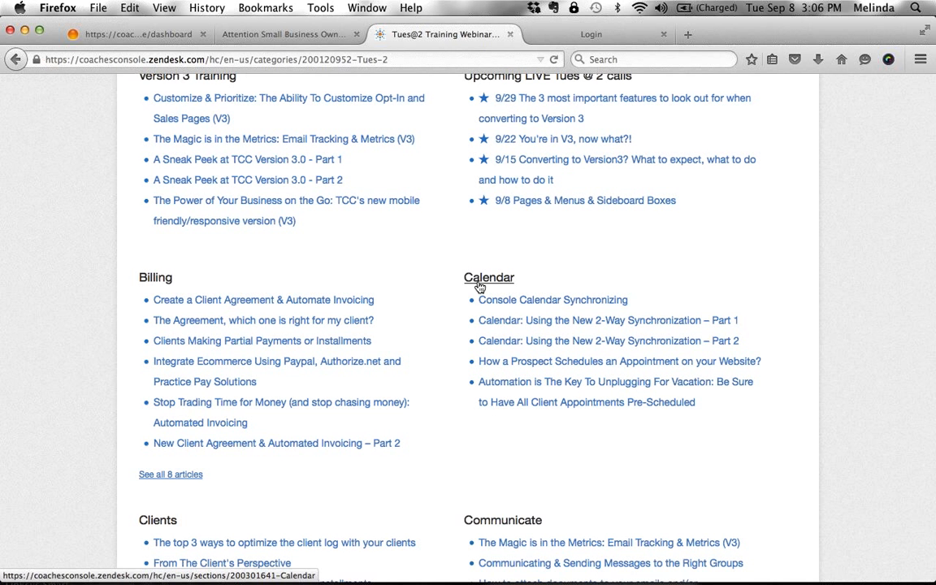
scroll(480, 287, "up", 1)
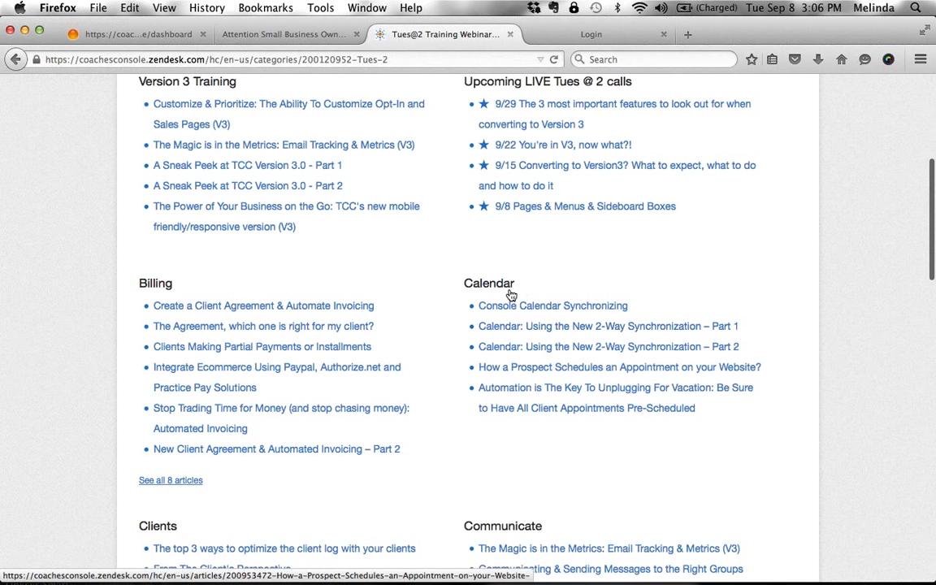
scroll(509, 296, "up", 5)
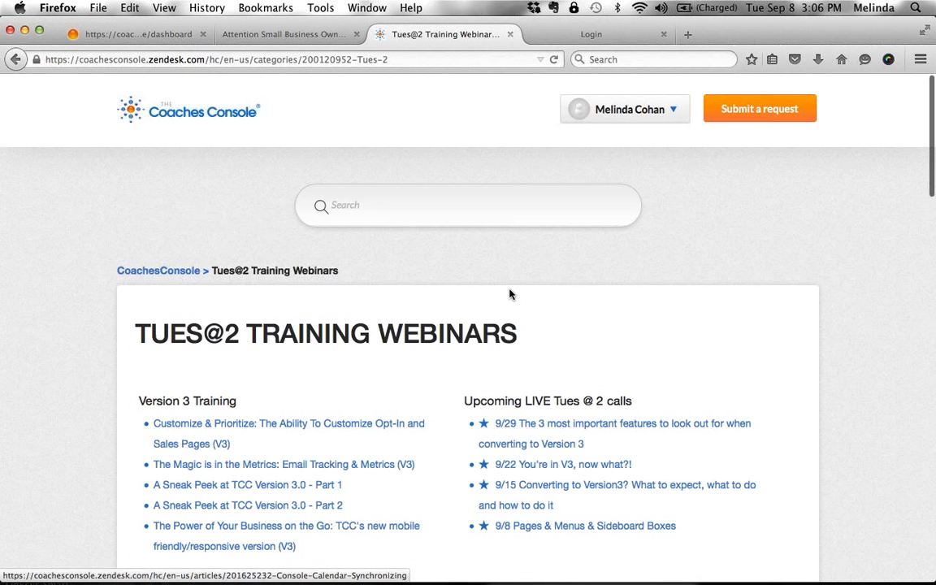
Return to the help center's home page and examine its resource categories, common resources and request submission option
left_click(192, 272)
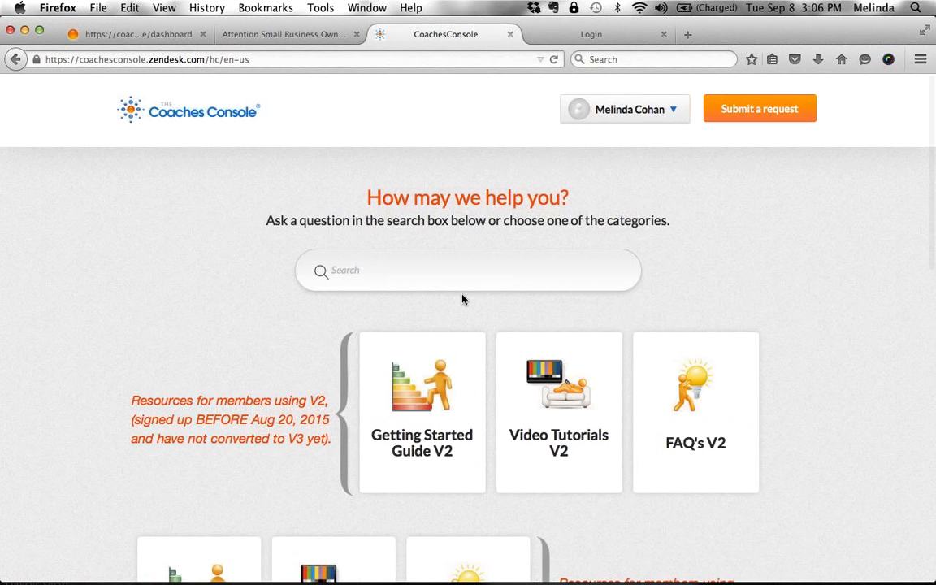
scroll(473, 360, "down", 5)
scroll(473, 360, "down", 2)
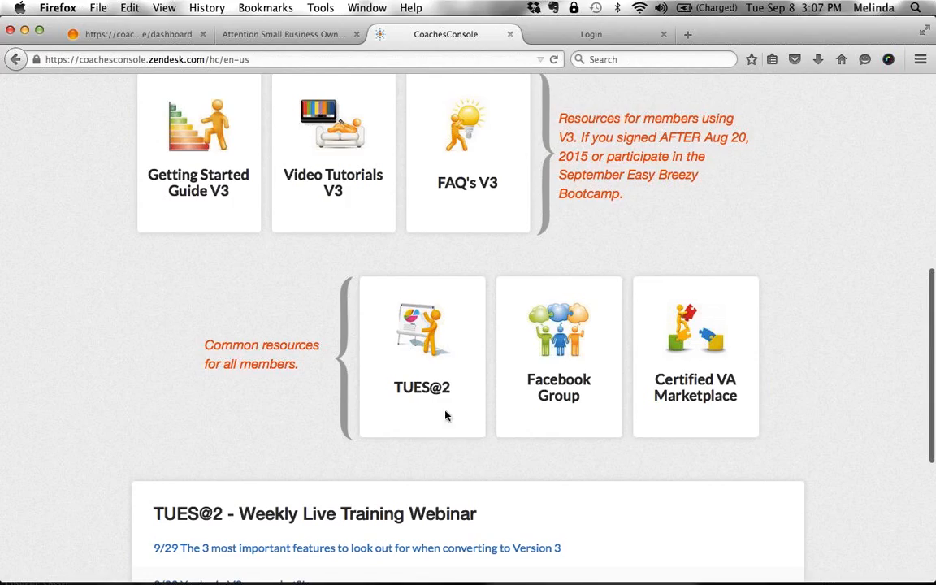
left_click(924, 59)
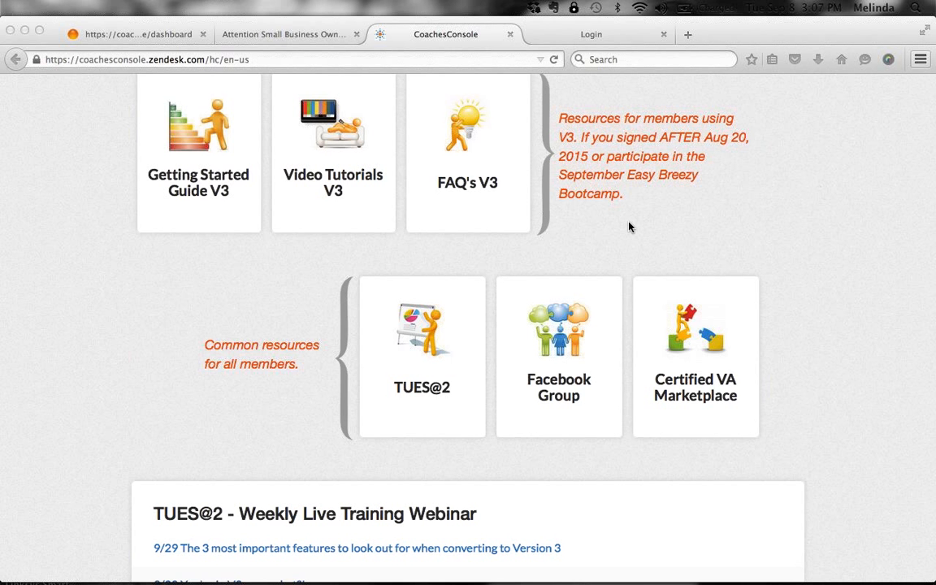
scroll(629, 226, "up", 6)
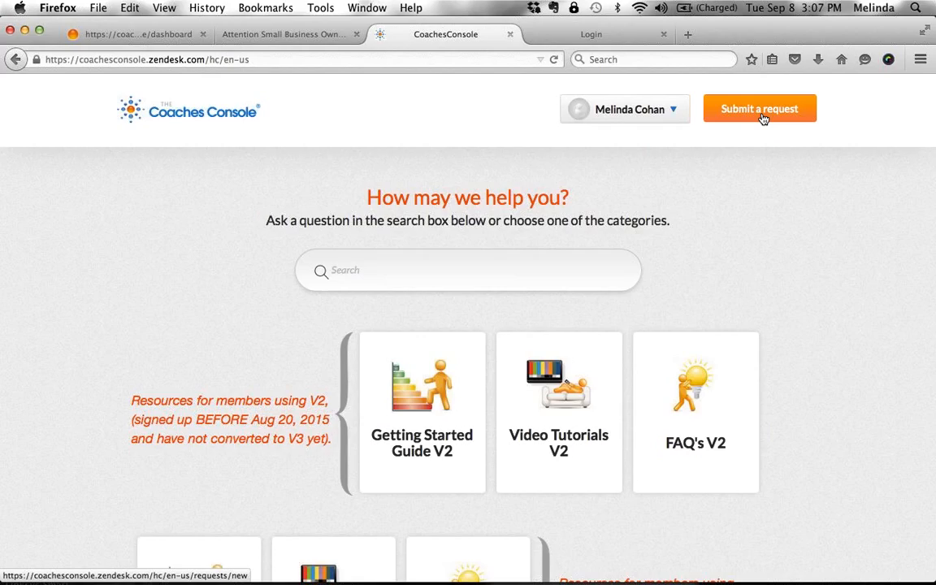
scroll(773, 278, "down", 5)
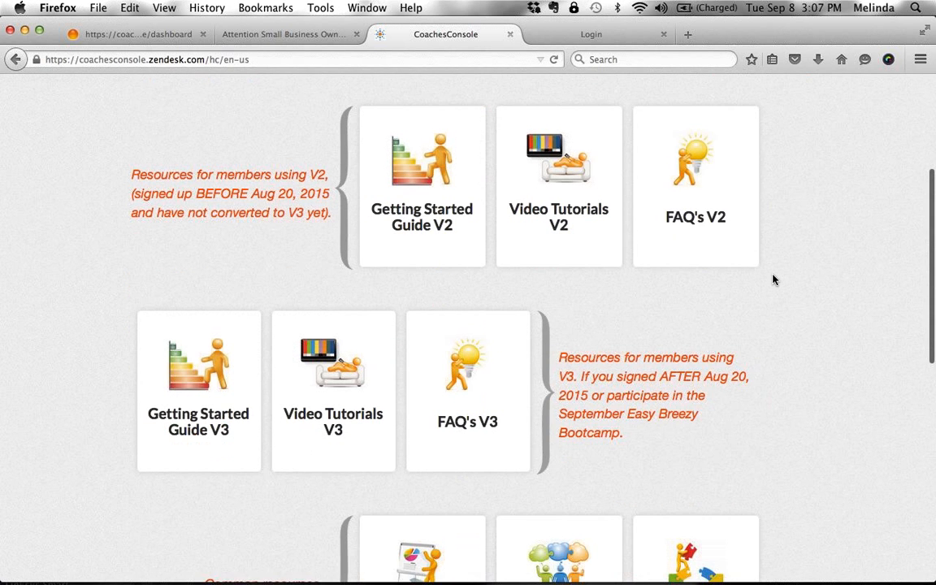
scroll(489, 449, "down", 2)
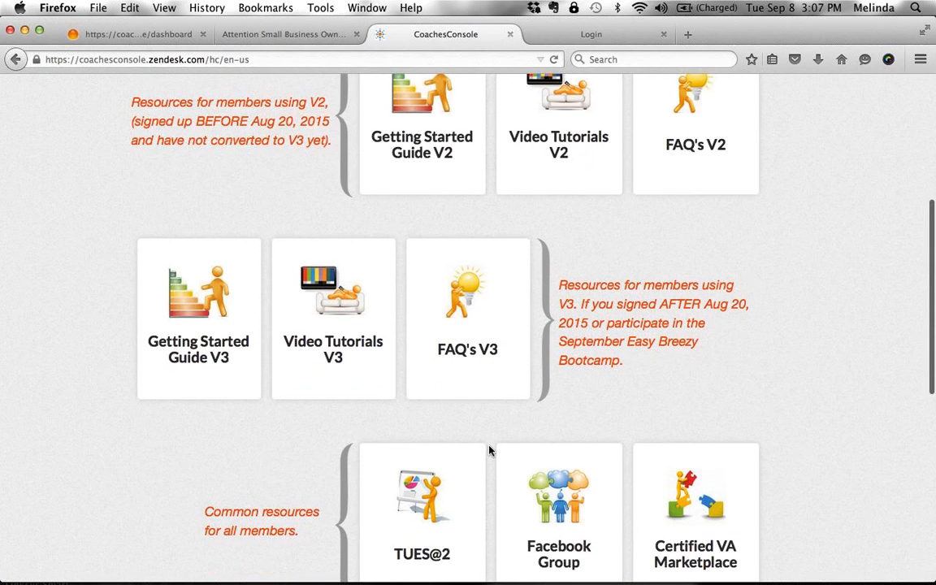
scroll(489, 450, "up", 6)
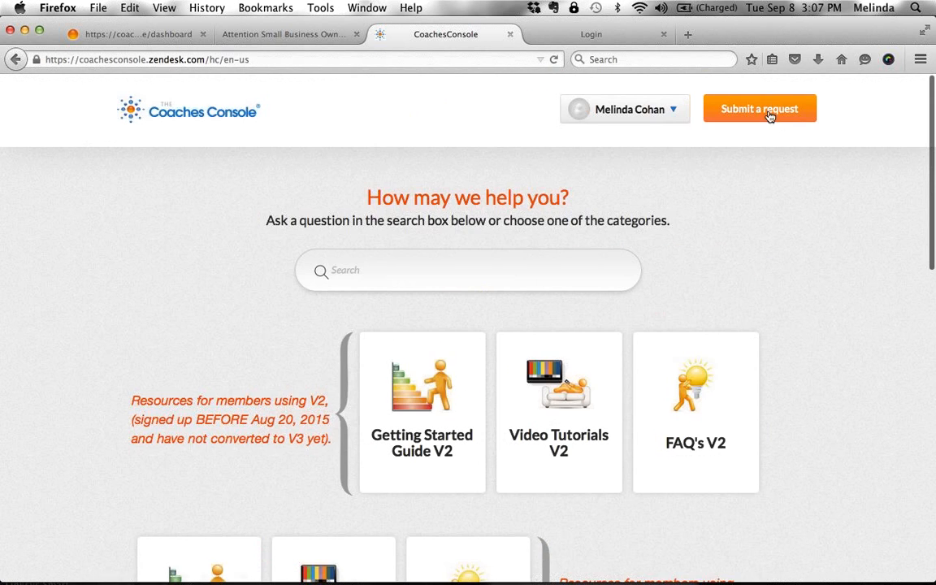